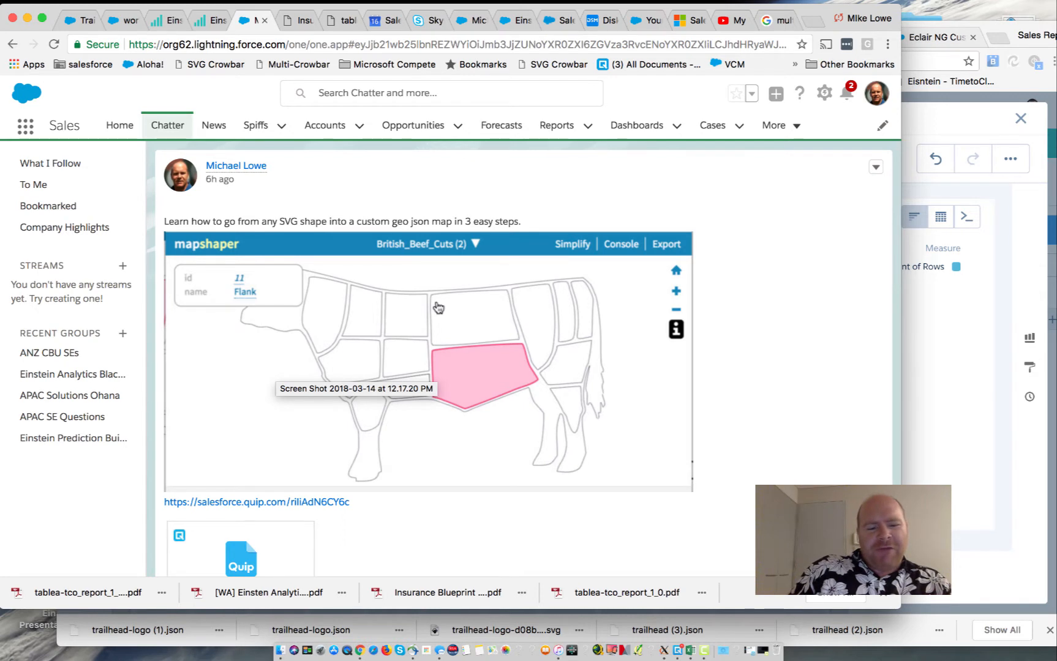
Leave the beef-cuts map post and bring forward the dashboard step editor showing the Product Category chart
scroll(438, 307, down, 3)
scroll(219, 511, up, 2)
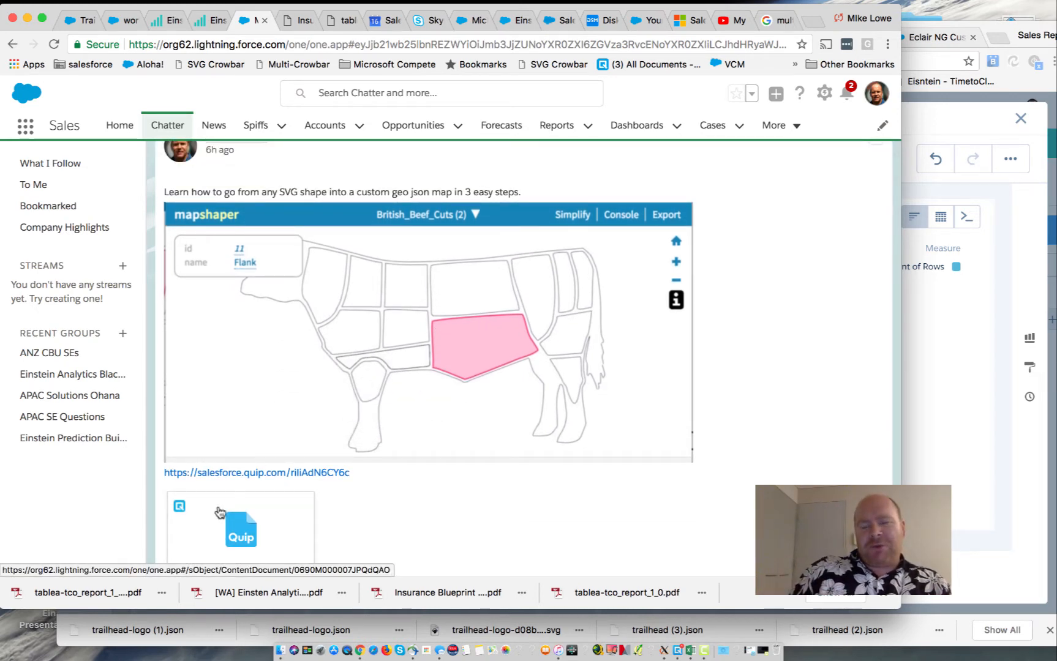
click(994, 314)
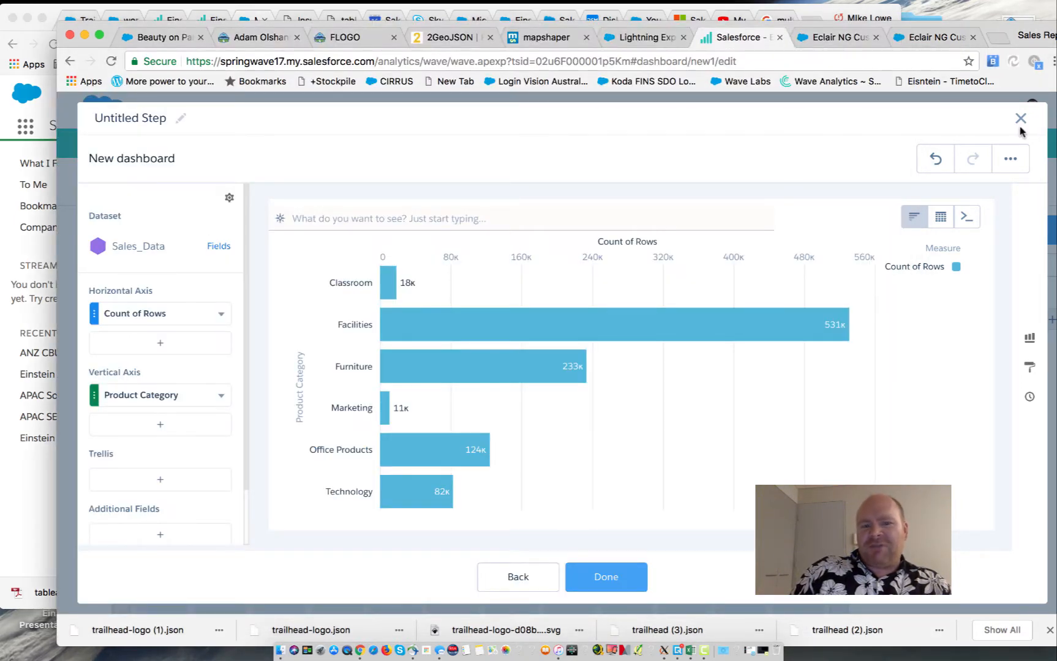
Change the Product Category bar chart into a map chart
click(1029, 367)
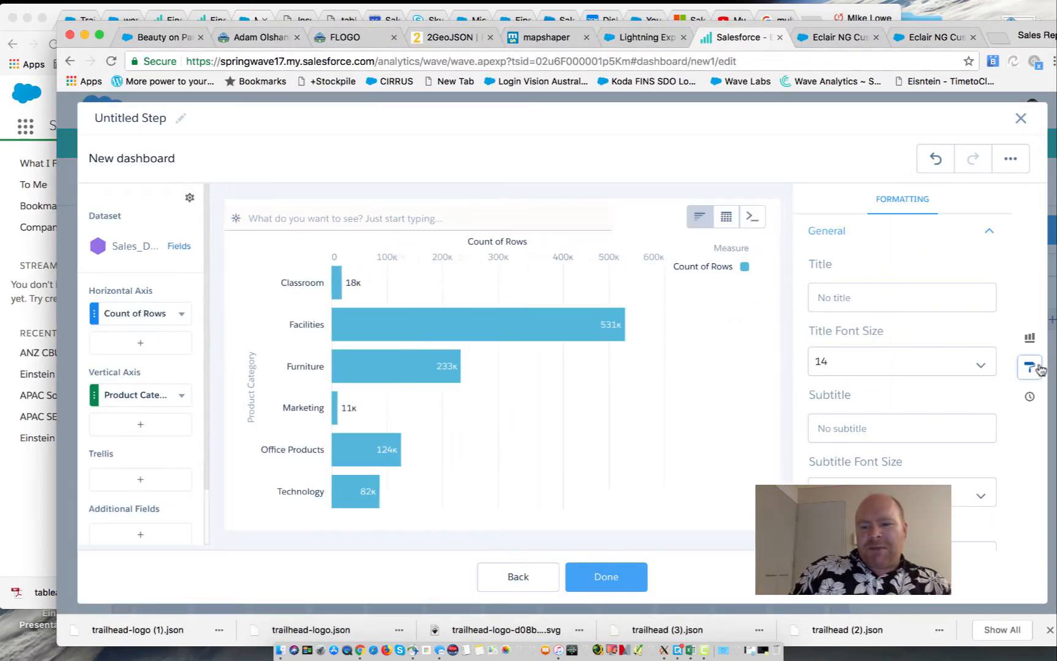
scroll(917, 385, down, 5)
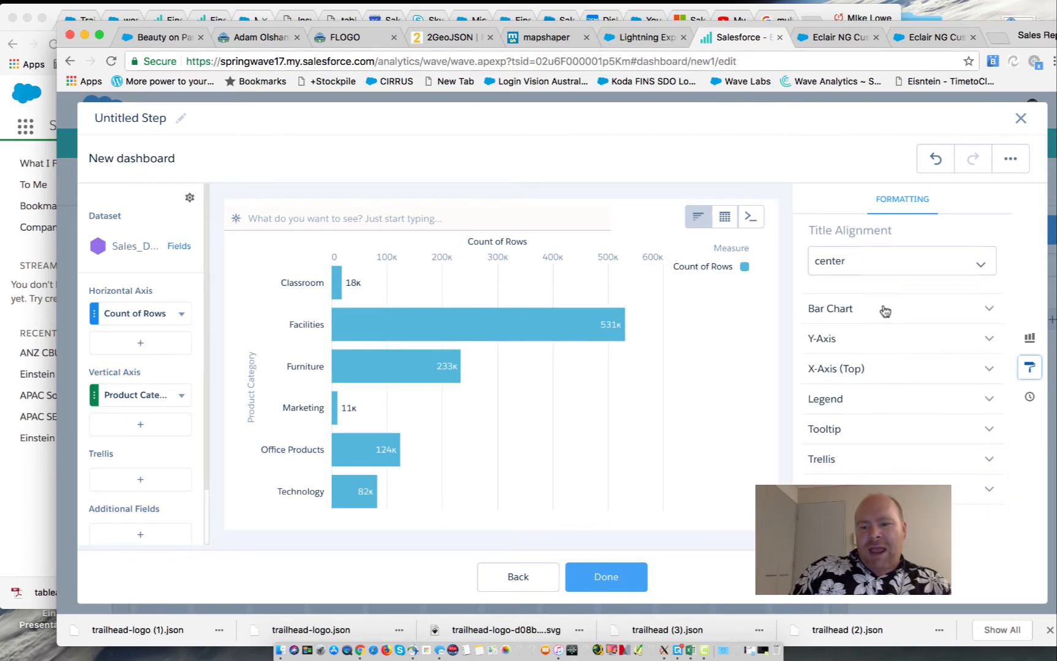
scroll(882, 320, up, 3)
scroll(884, 310, down, 3)
scroll(884, 309, up, 5)
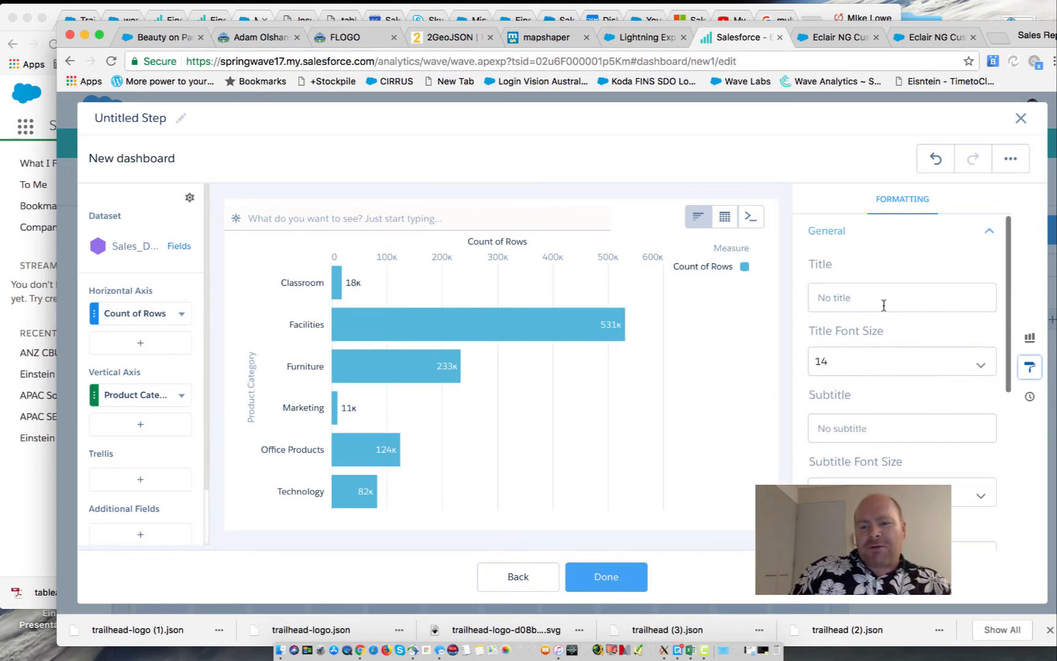
click(698, 220)
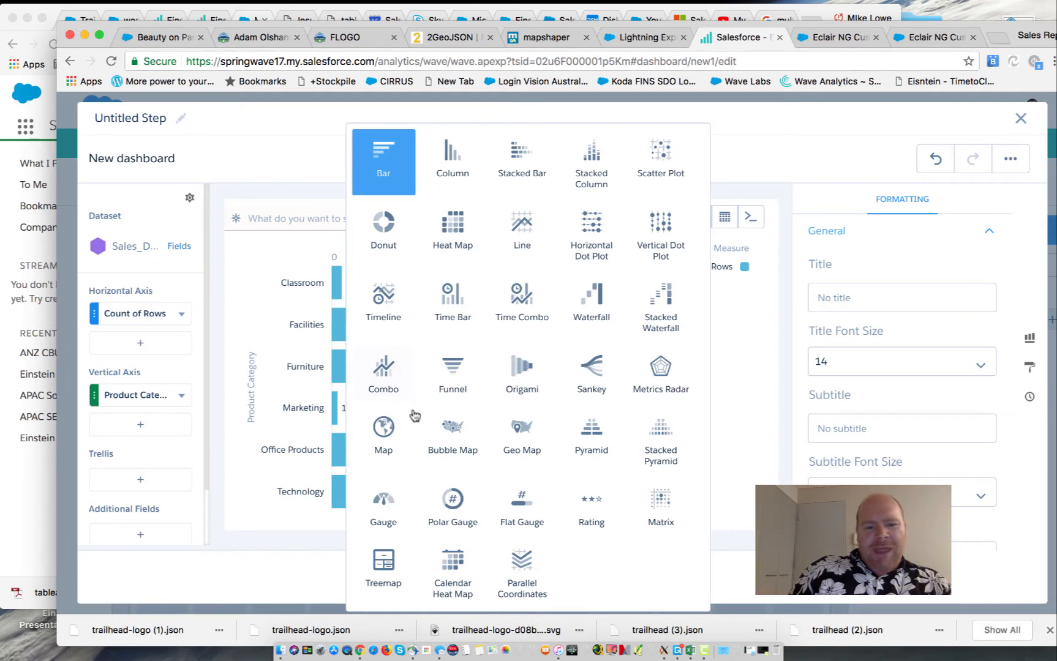
click(397, 440)
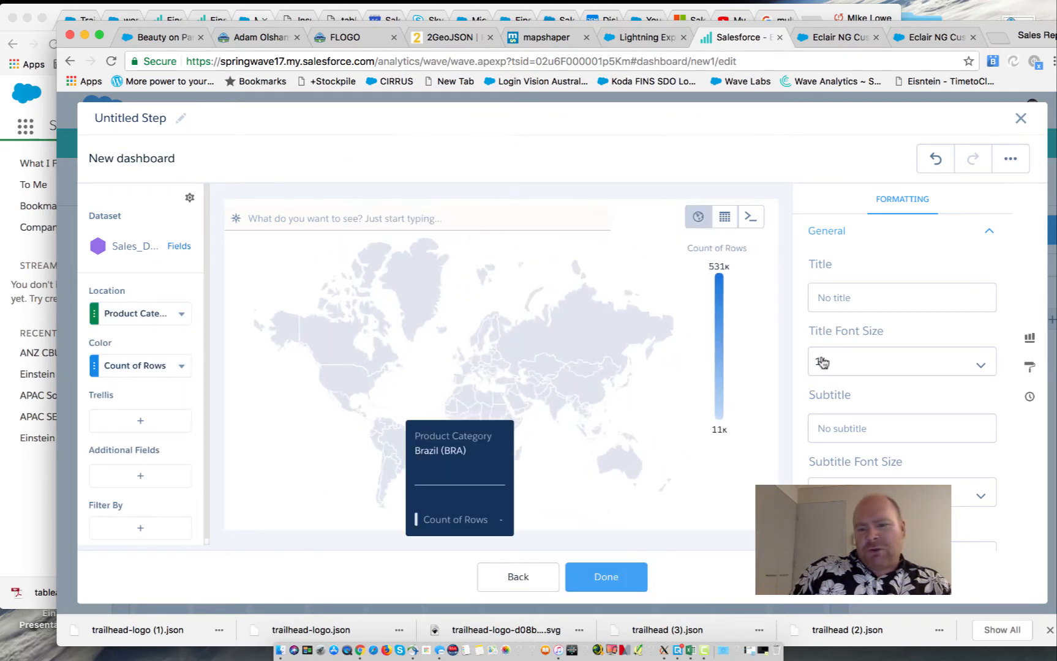
Set the map type to Custom: Cow and close the step editor
scroll(846, 419, down, 3)
click(874, 372)
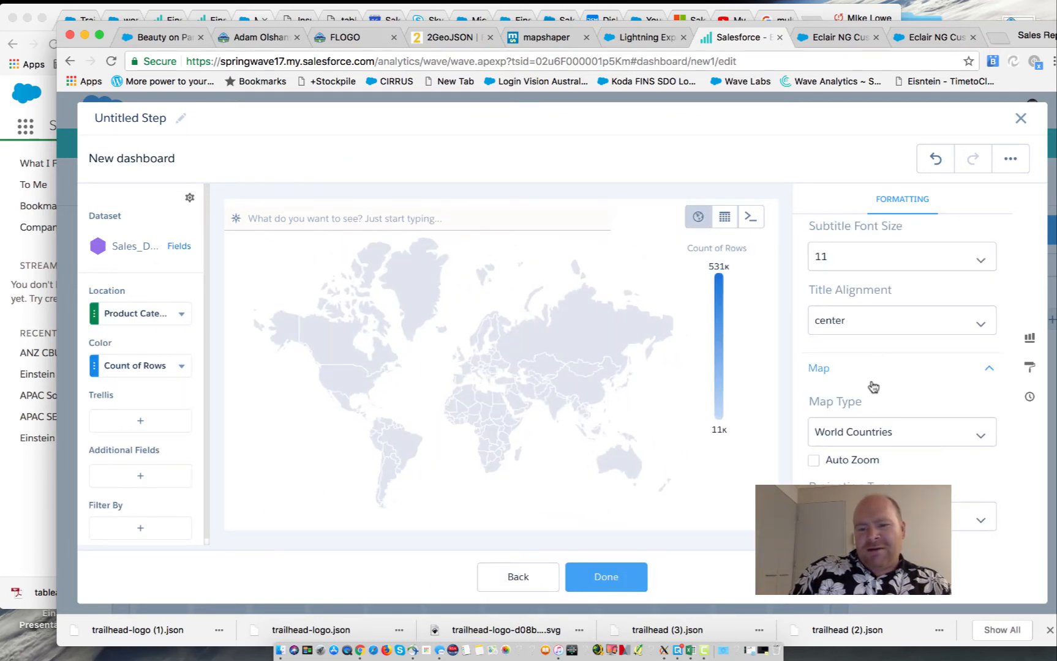
click(874, 447)
scroll(882, 441, down, 5)
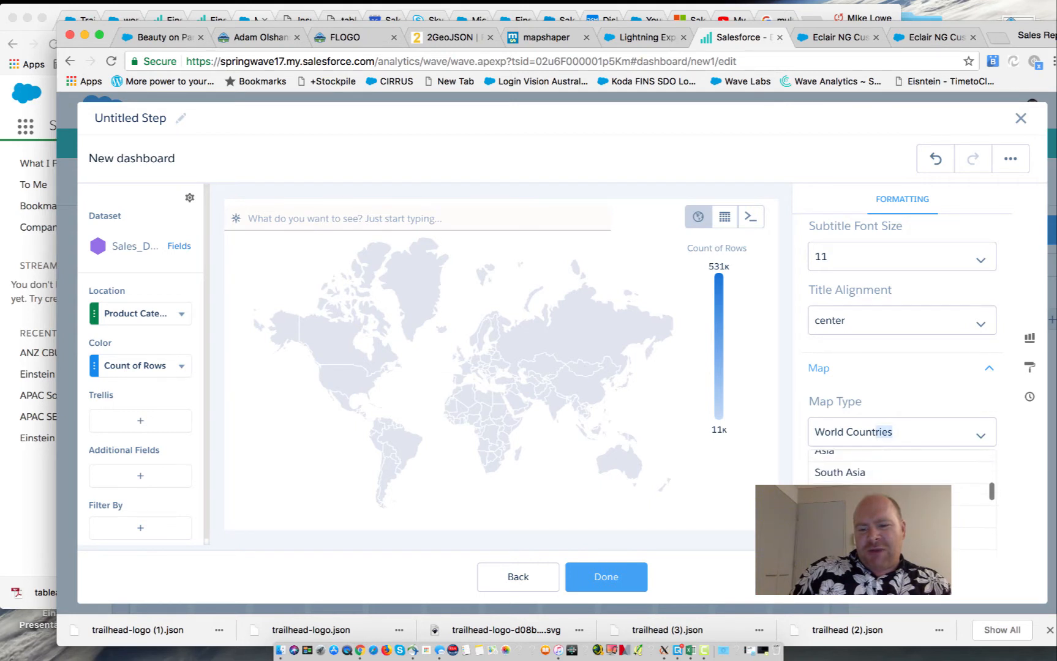
scroll(900, 477, down, 5)
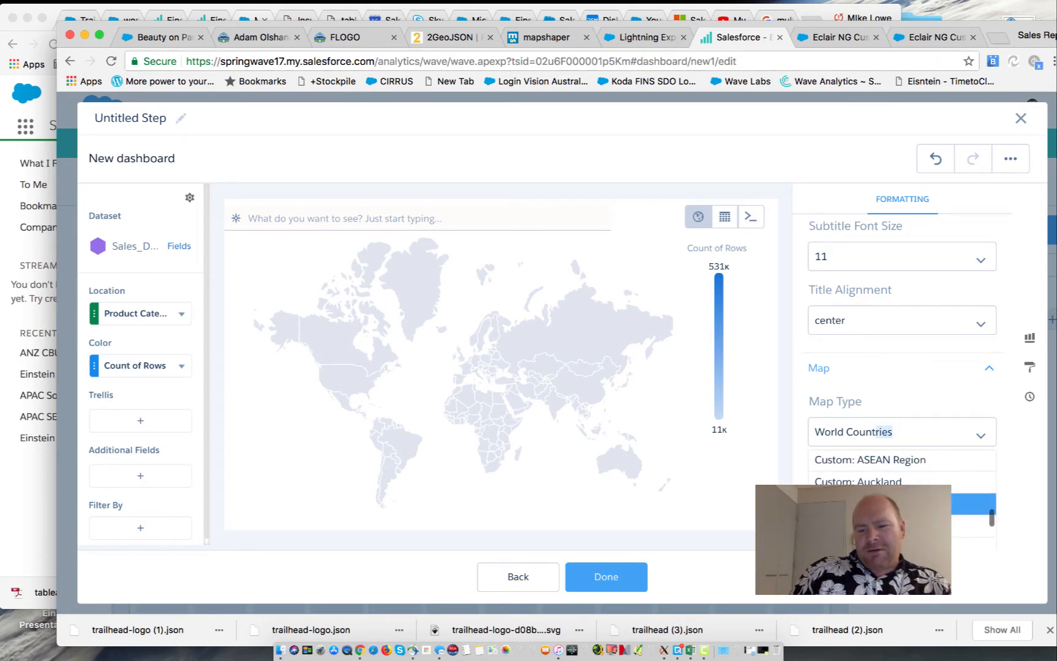
scroll(914, 468, down, 5)
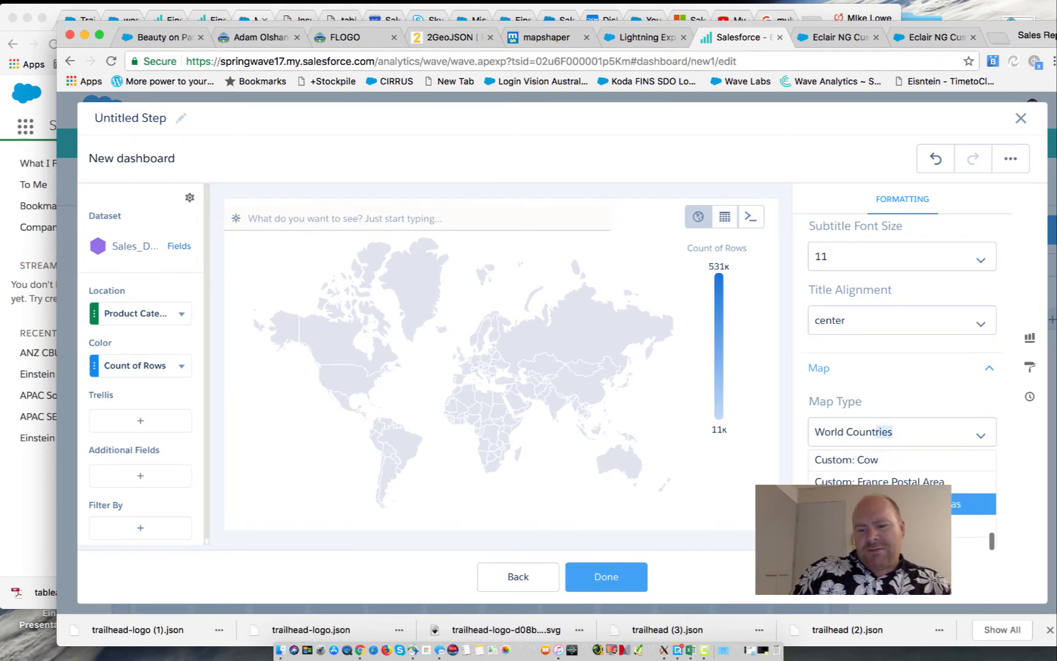
click(915, 468)
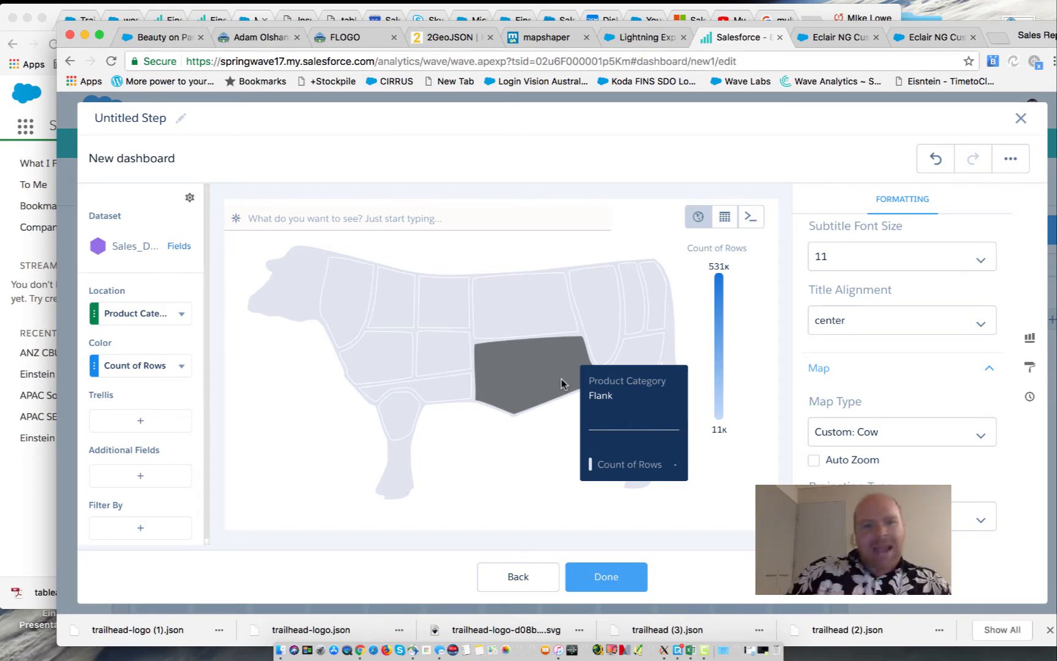
click(1021, 118)
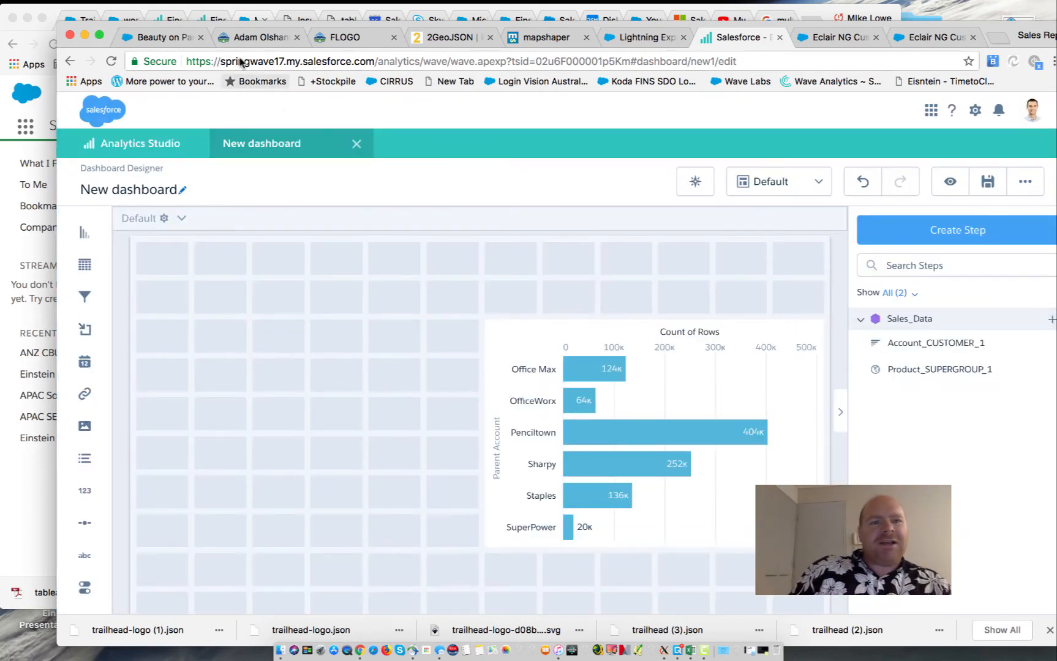
On the Trailhead profile page, inspect the logo and open its SVG source in a new tab
click(252, 35)
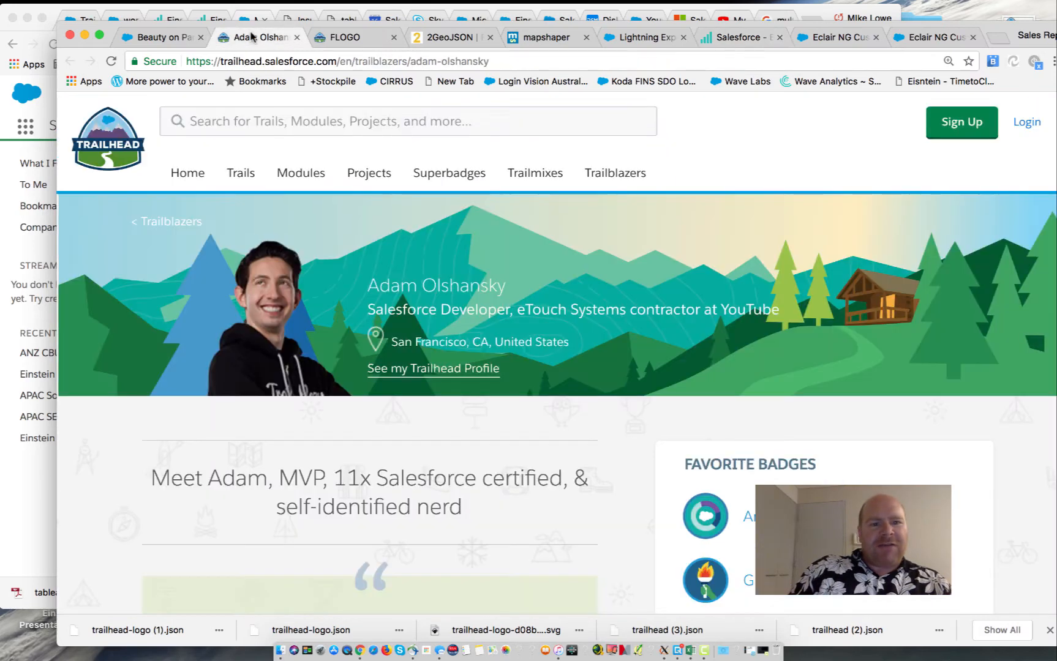
right_click(92, 145)
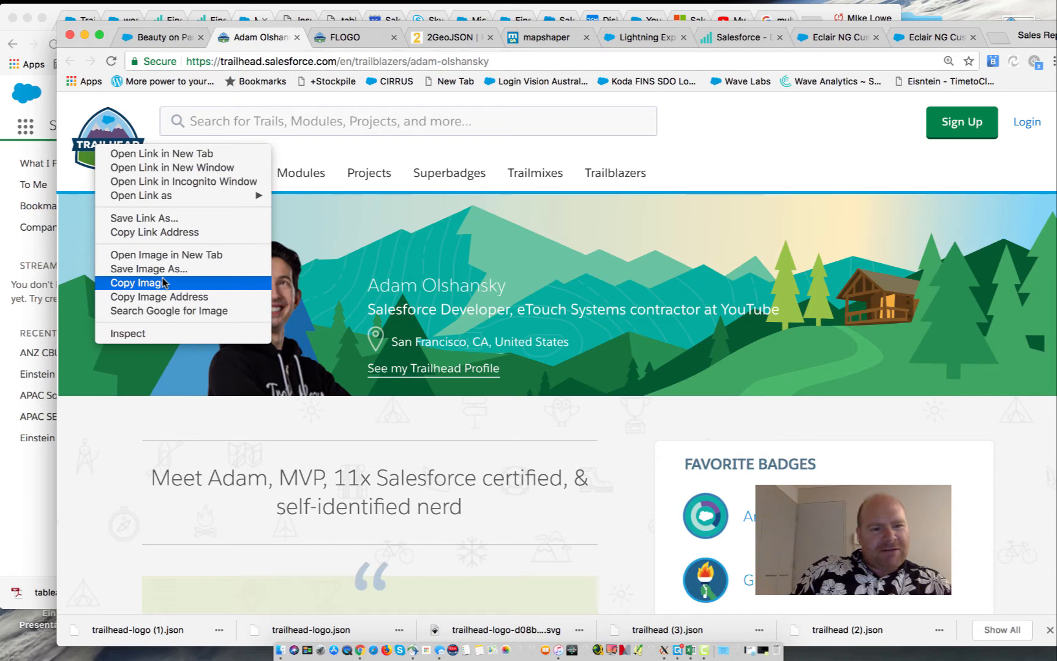
click(181, 334)
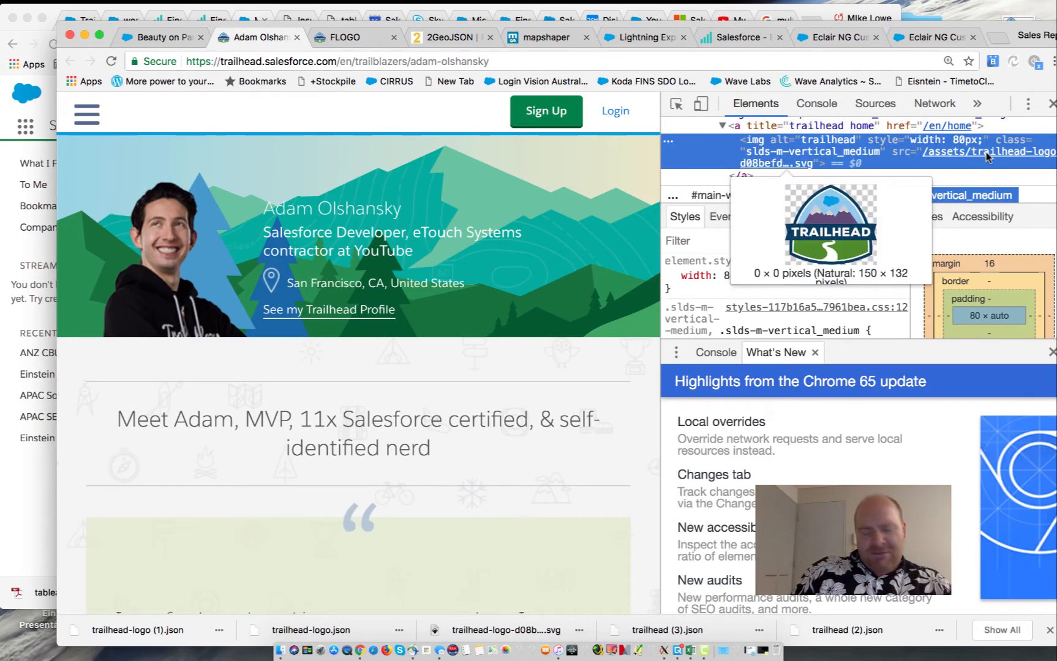
right_click(987, 157)
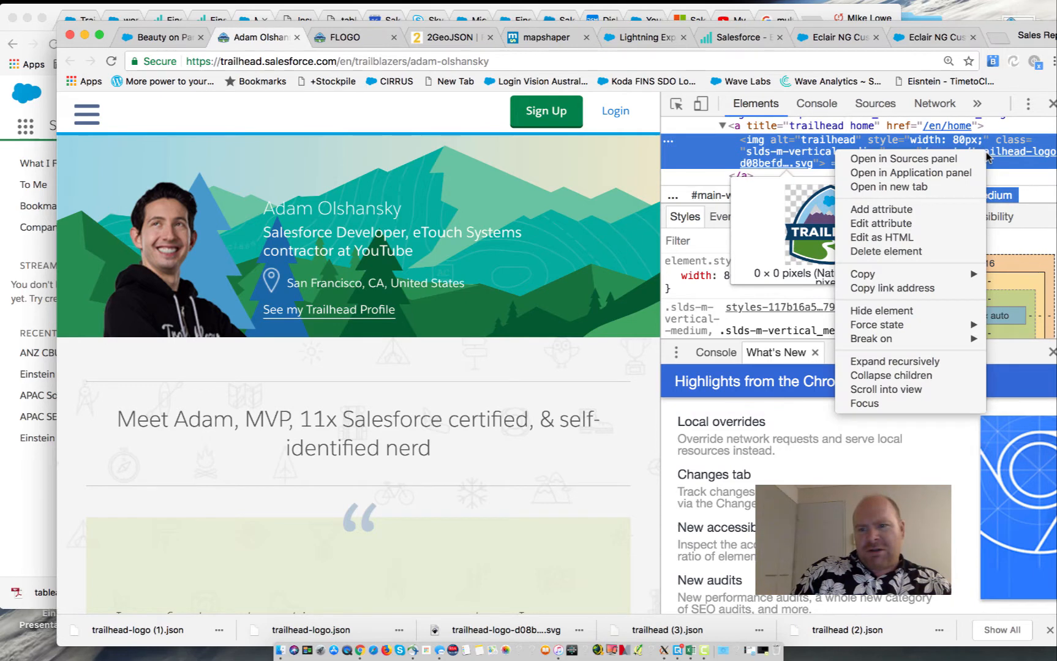
click(927, 188)
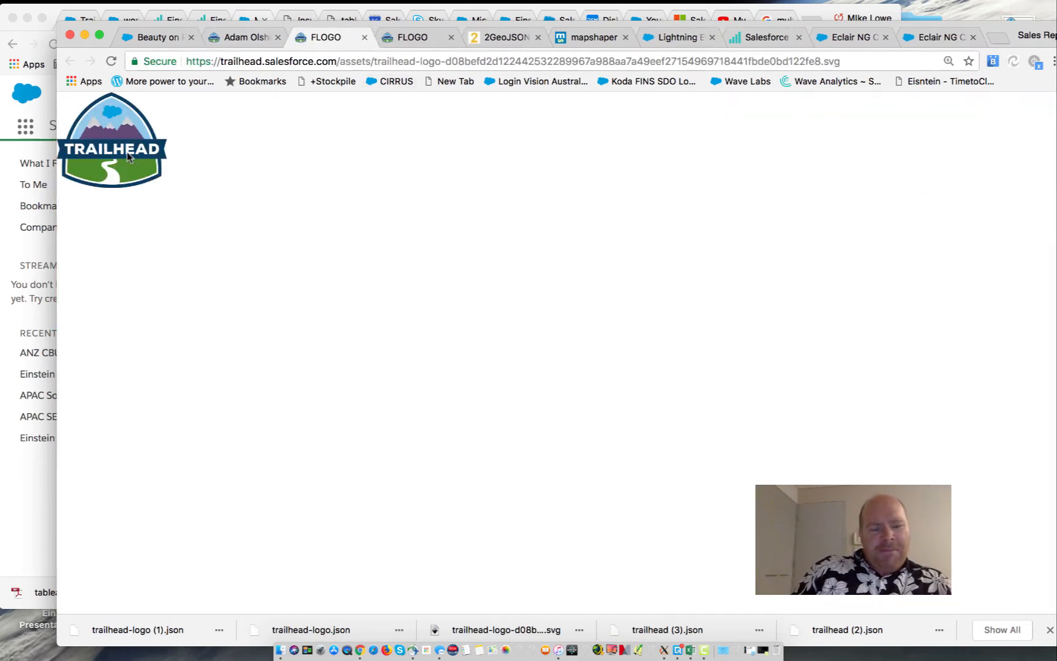
Save the standalone Trailhead logo page as an SVG file
right_click(128, 156)
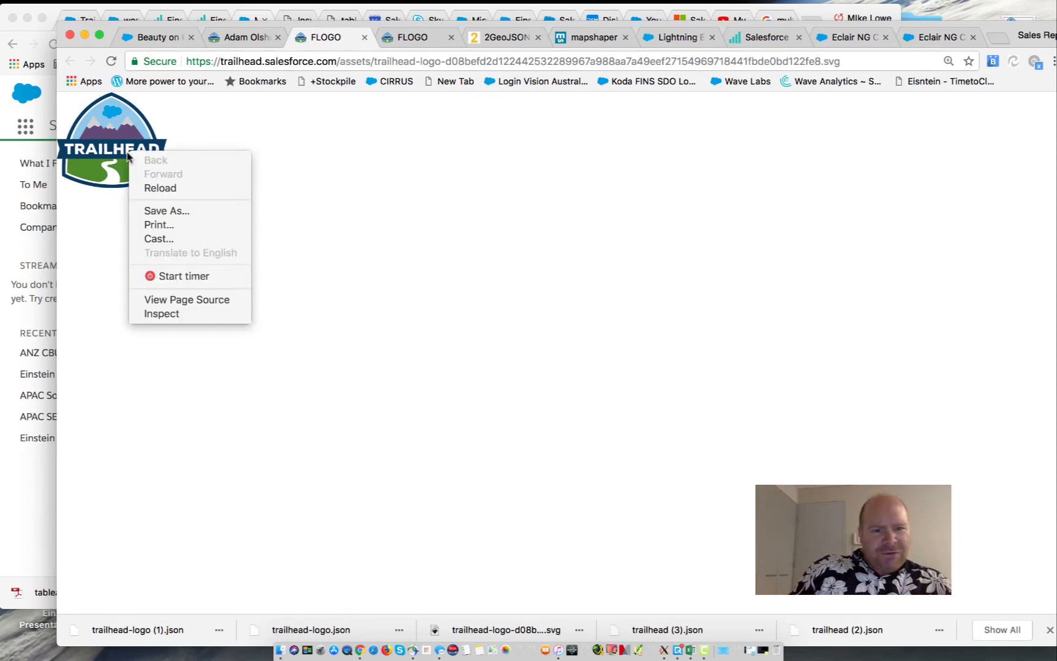
click(161, 212)
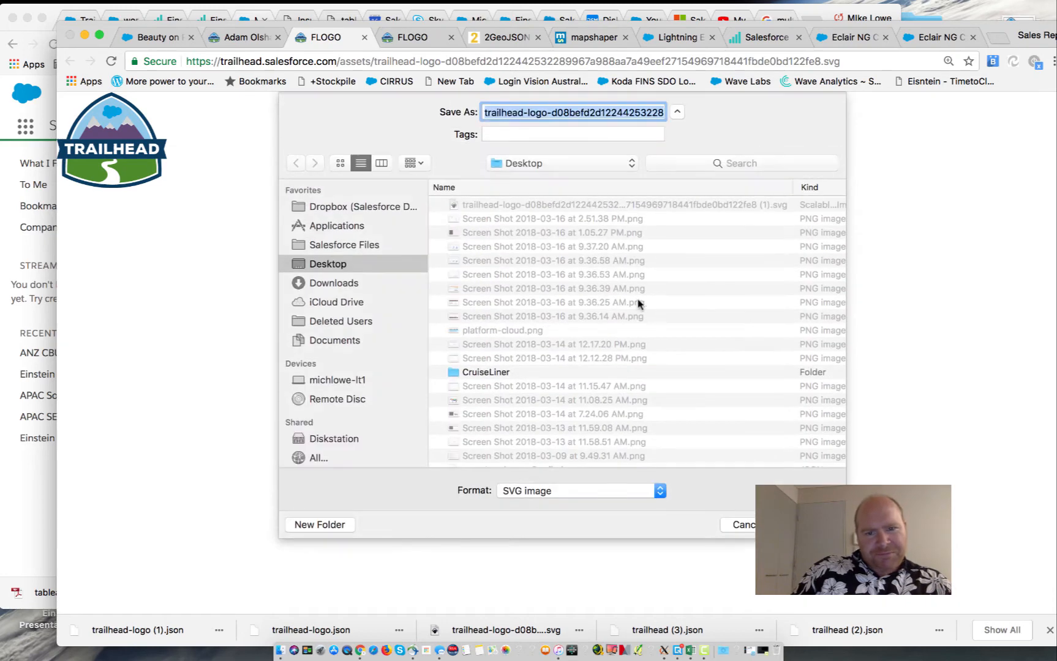
key(Return)
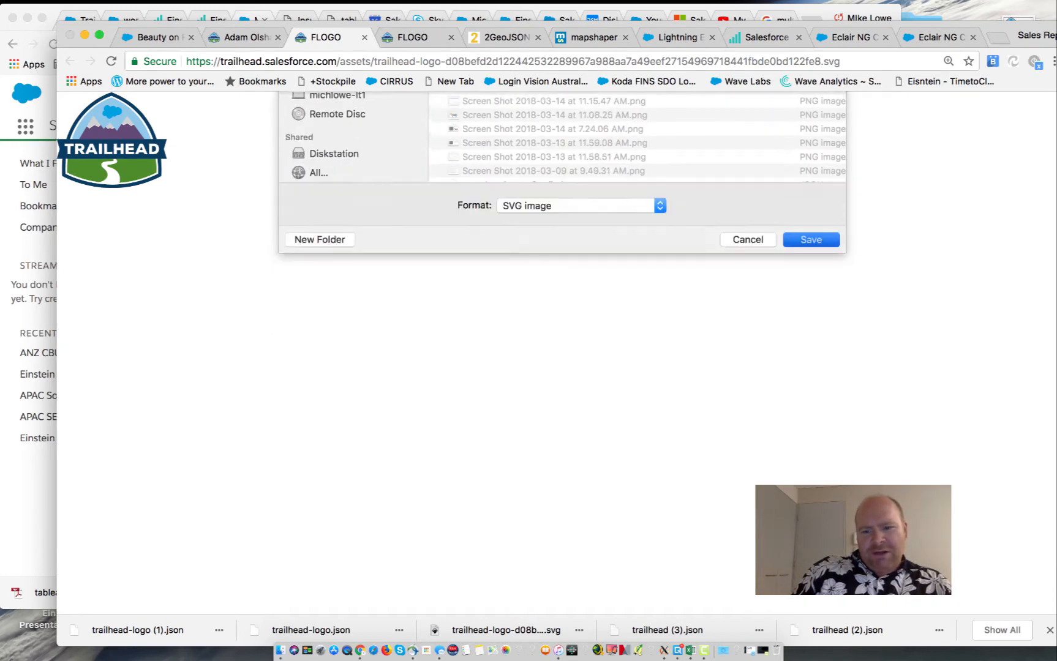
key(super+space)
Launch Inkscape and open the 43.6 kB trailhead-logo SVG from Downloads
text(ink)
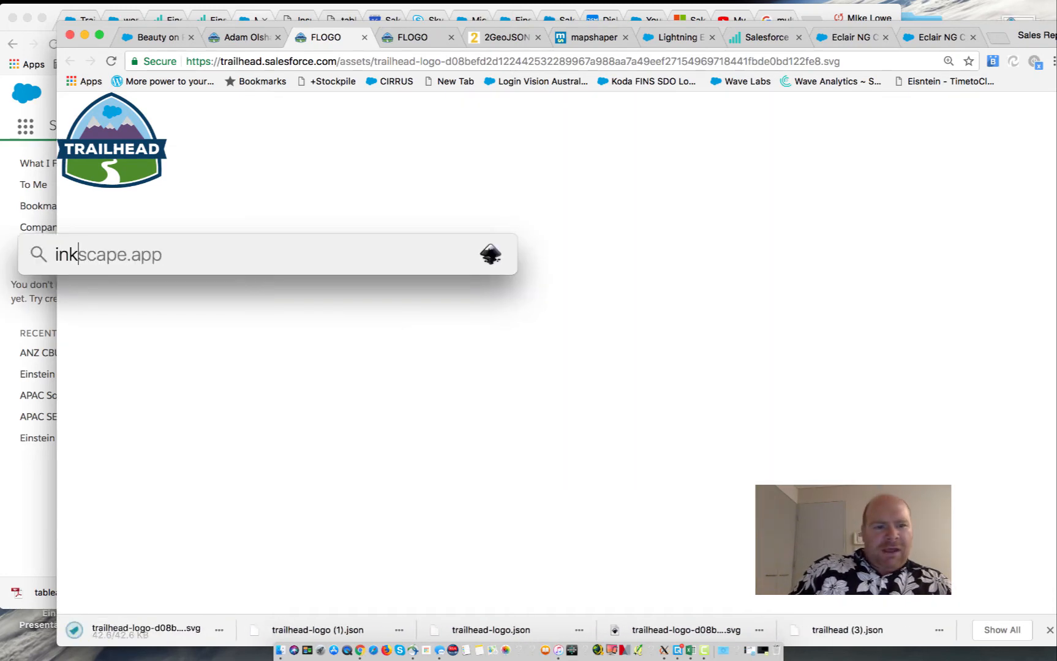
key(Return)
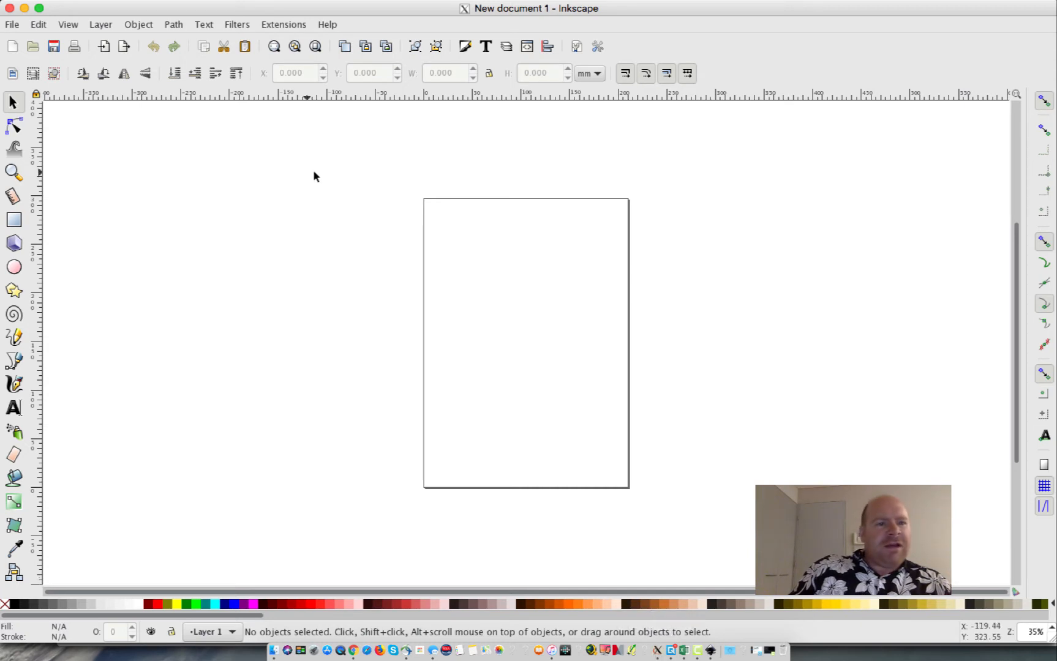
click(15, 25)
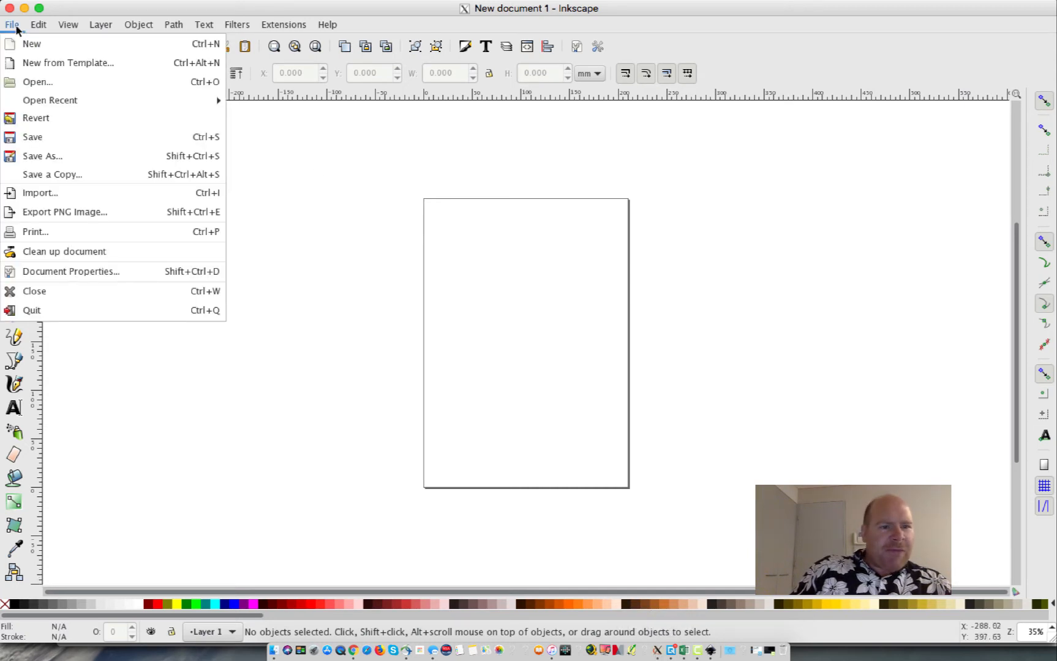
click(28, 83)
scroll(394, 326, down, 20)
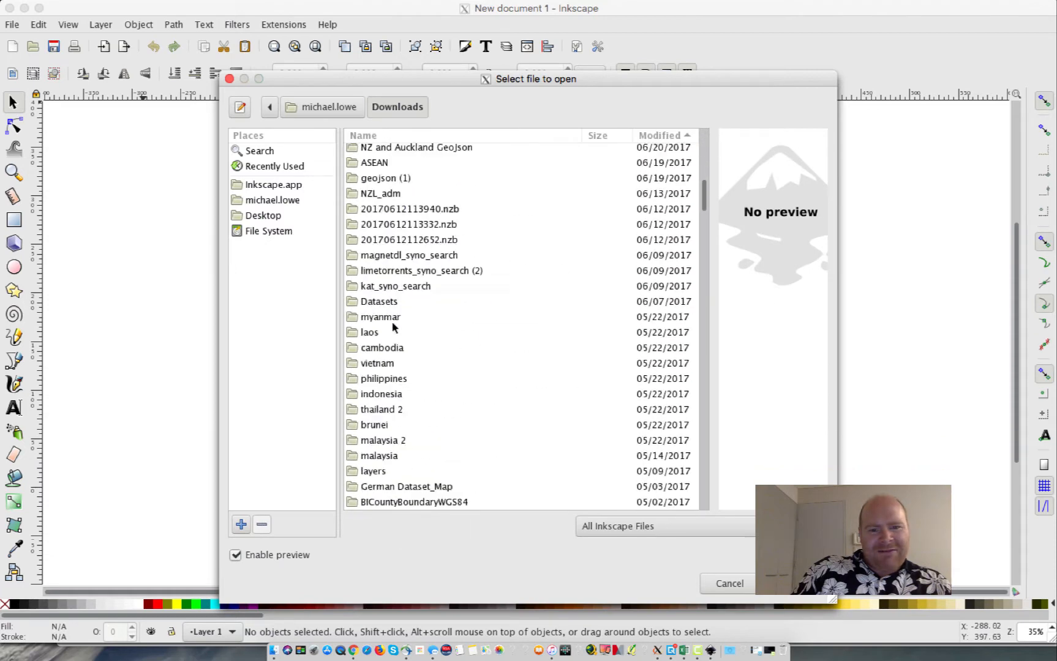
scroll(394, 326, up, 10)
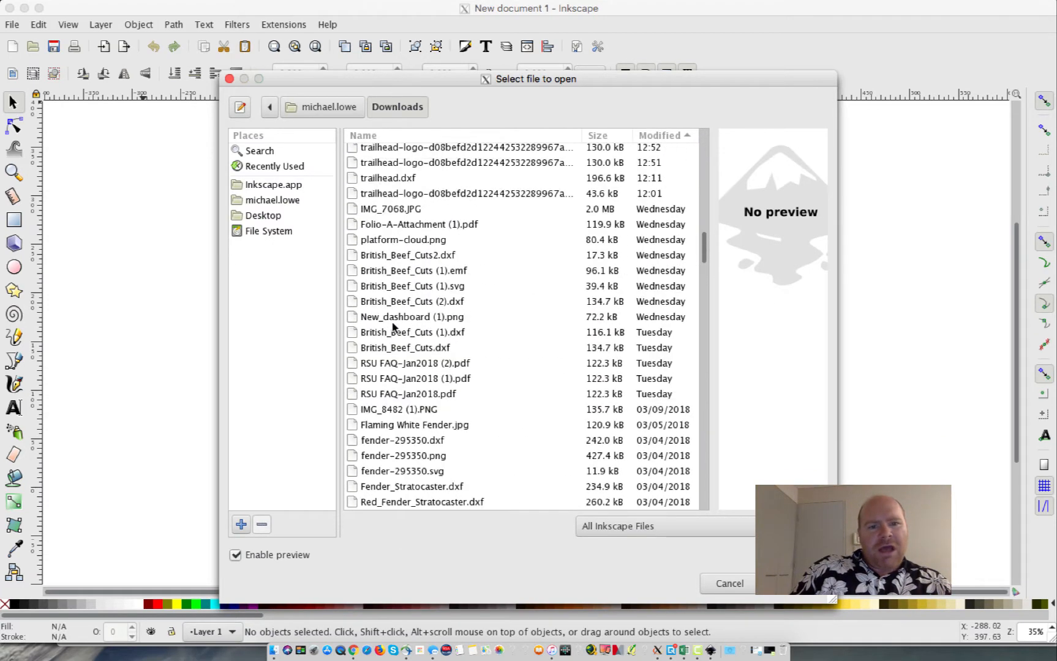
click(426, 333)
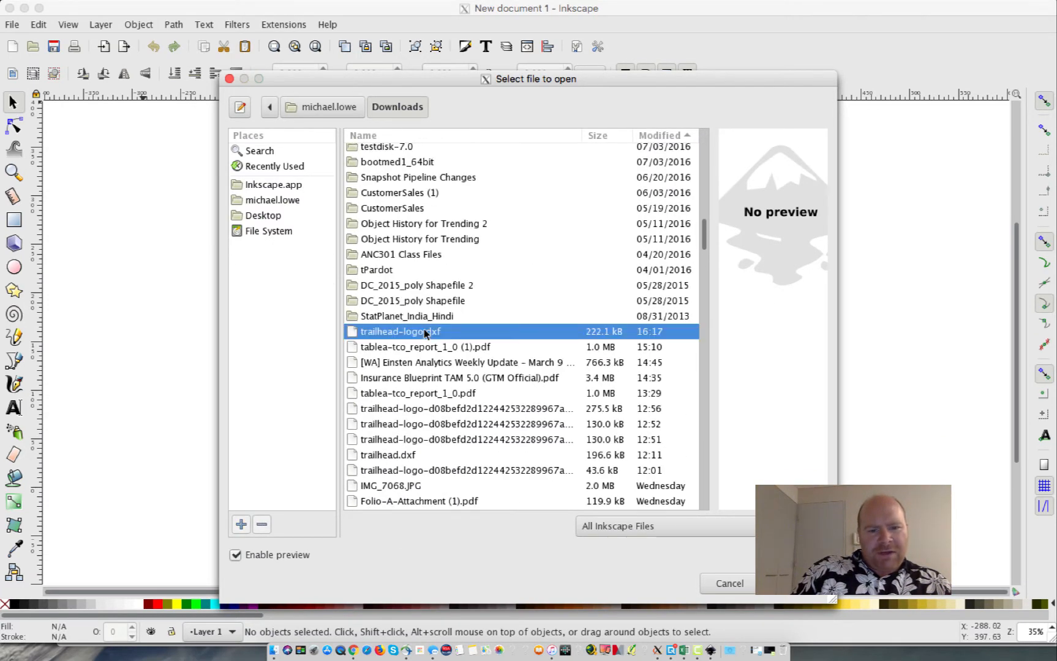
click(445, 472)
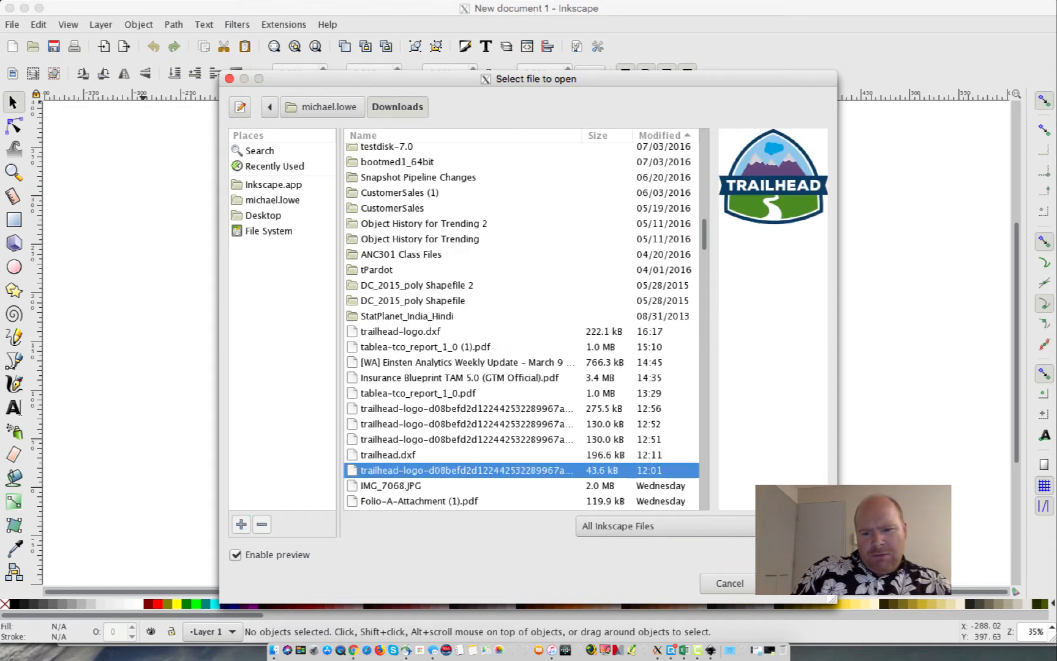
click(796, 584)
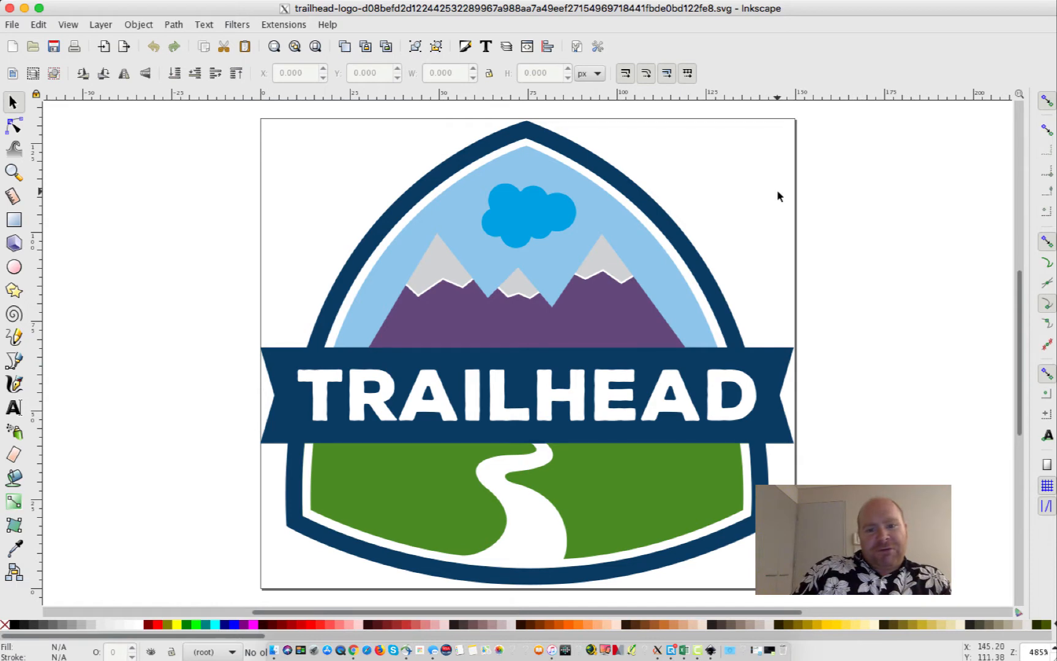
Save the logo as a Desktop Cutting Plotter DXF, replacing the existing file
click(10, 25)
click(51, 157)
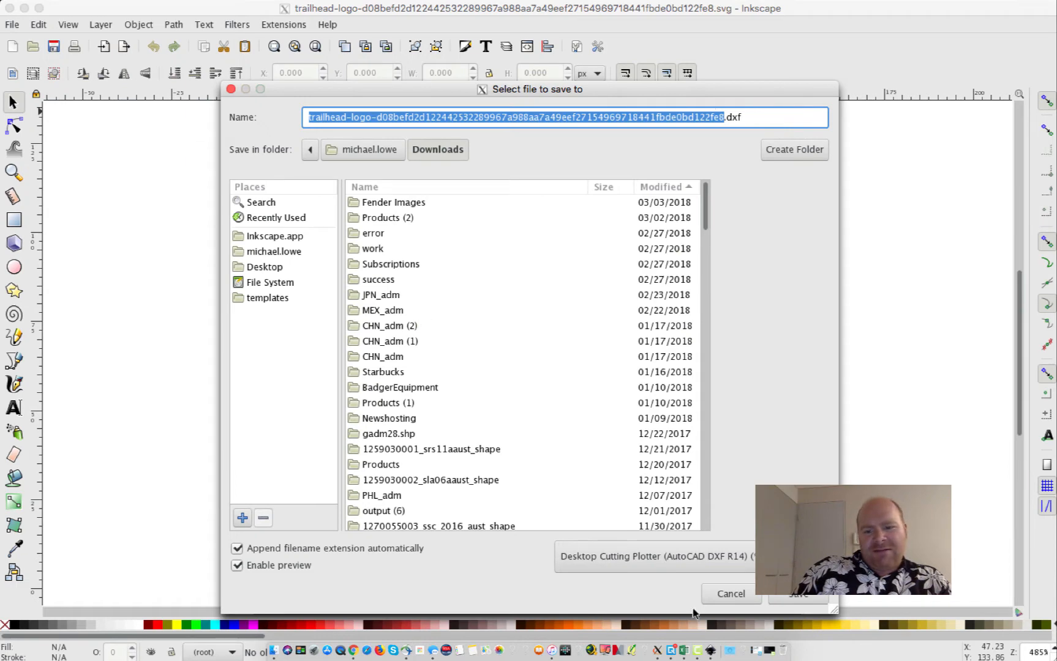
click(774, 561)
click(775, 568)
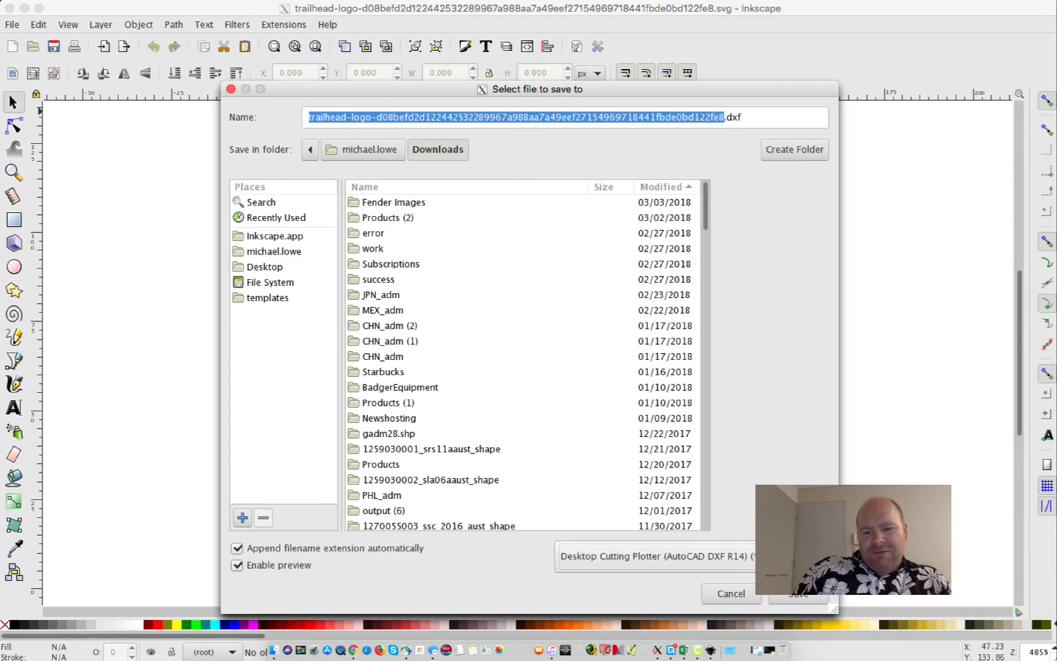
click(793, 601)
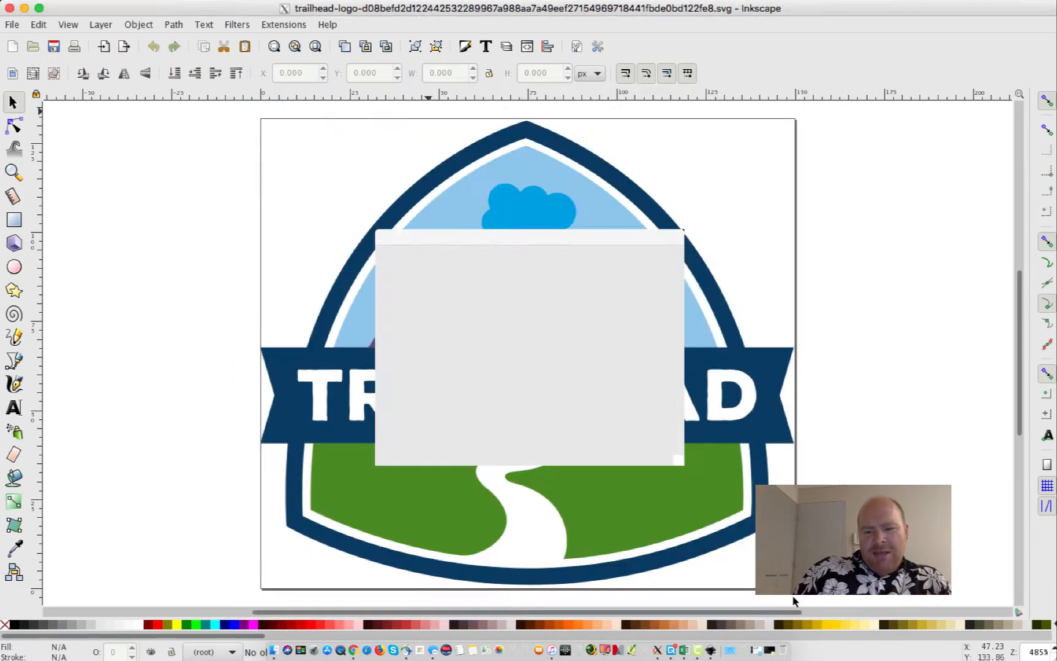
click(639, 451)
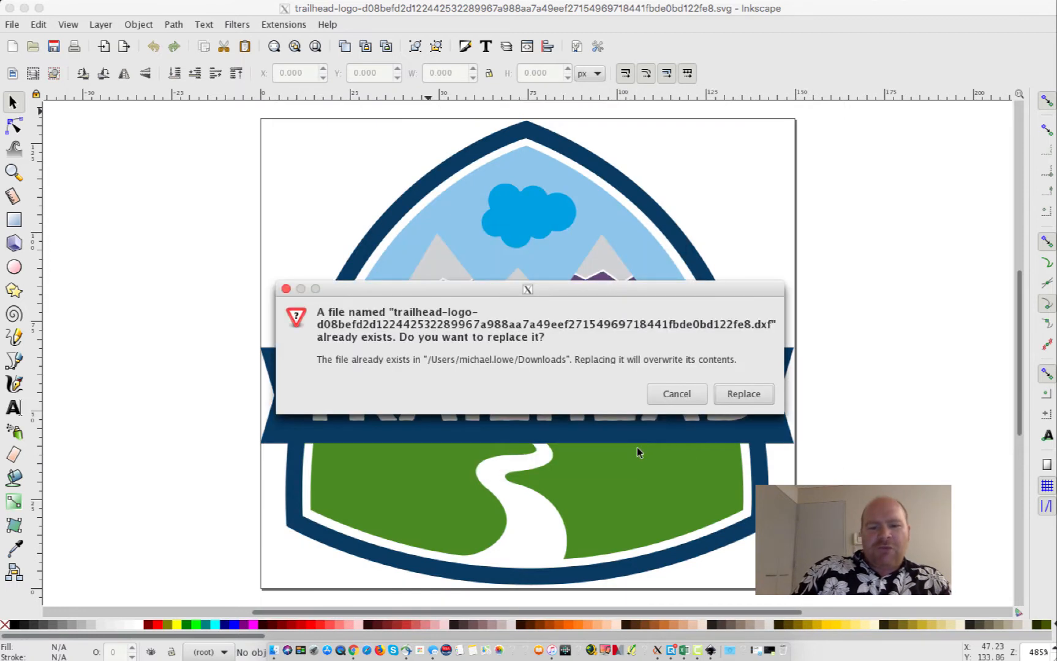
click(742, 395)
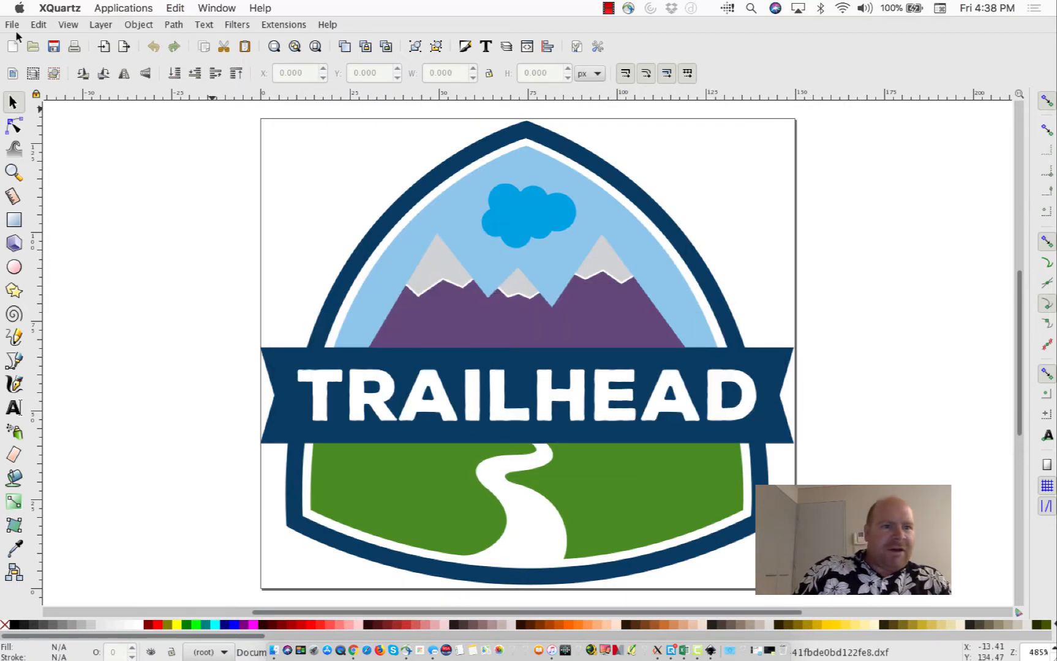
Reopen the saved trailhead logo DXF, accept the import settings, then close that copy
click(13, 26)
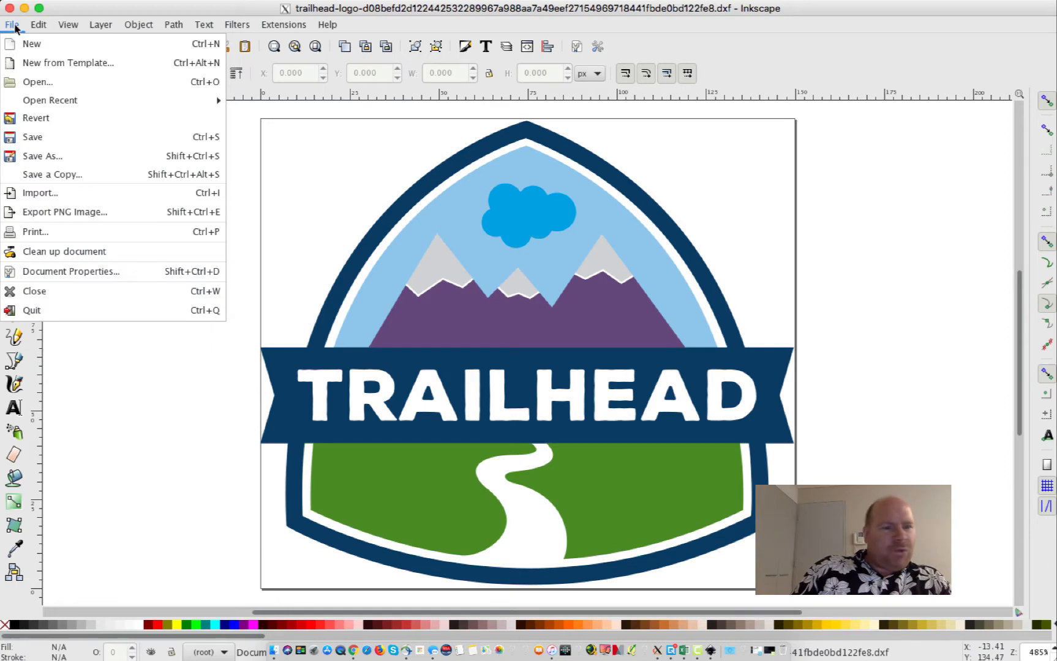
click(51, 79)
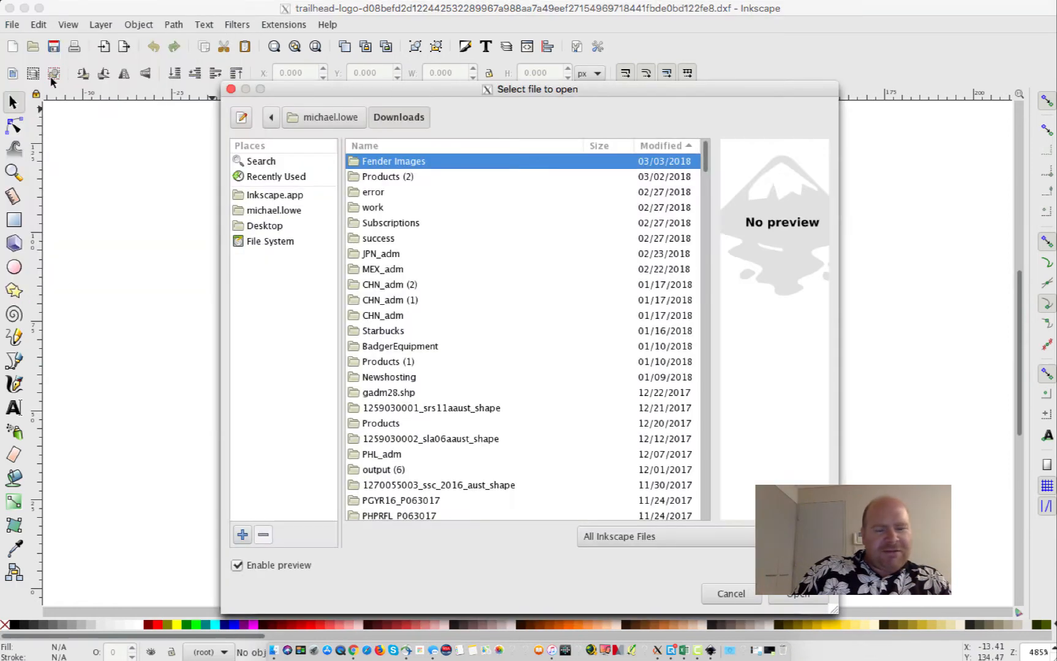
scroll(381, 235, down, 10)
scroll(380, 235, down, 20)
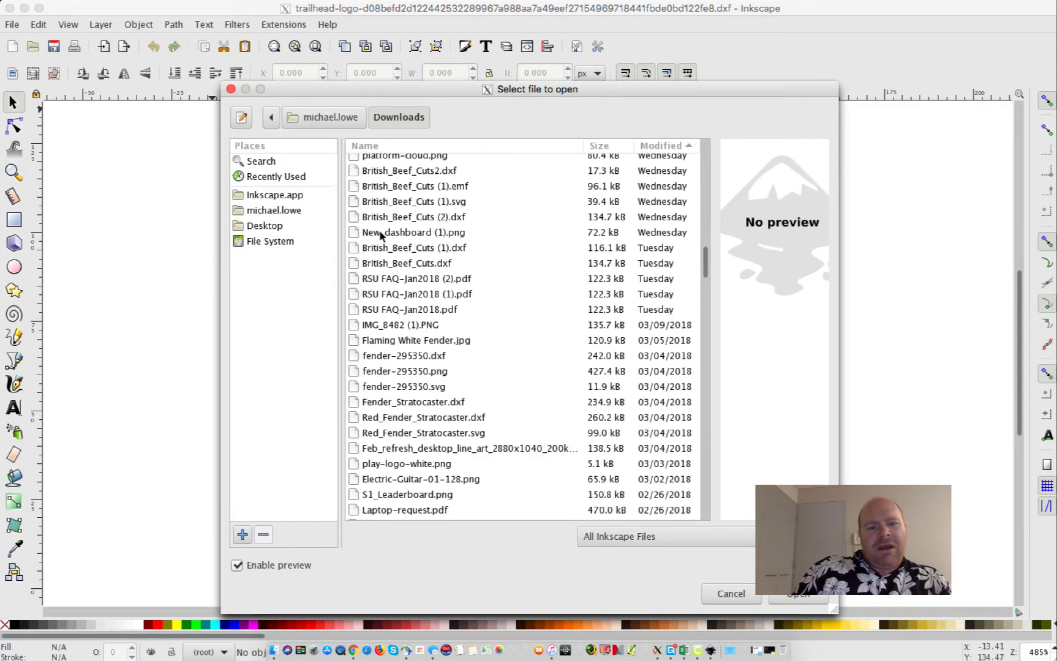
scroll(381, 236, up, 4)
click(418, 207)
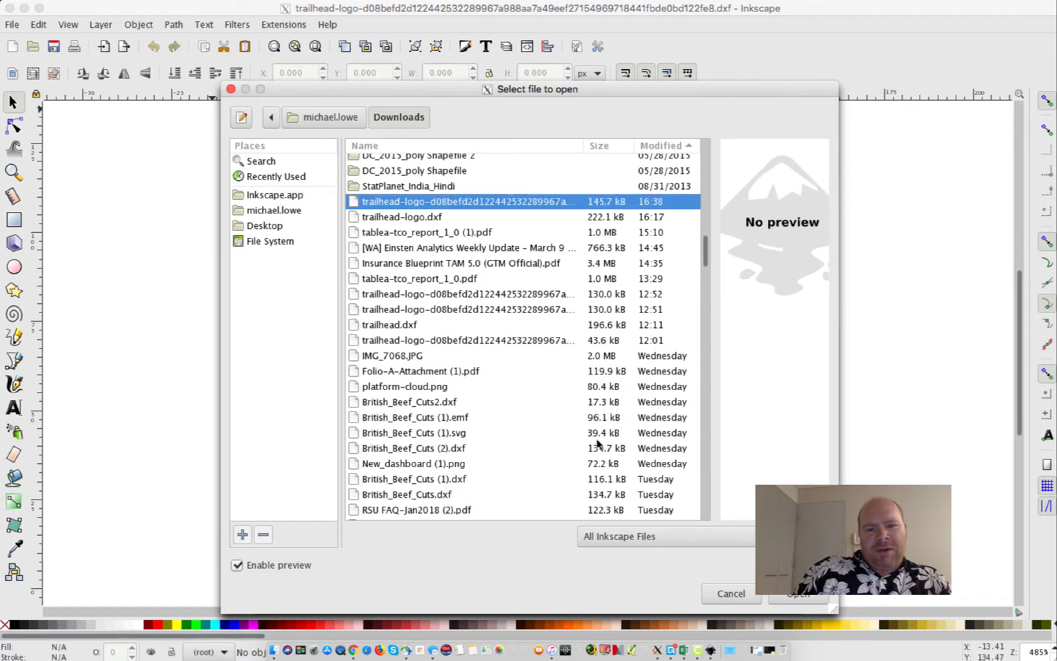
click(798, 594)
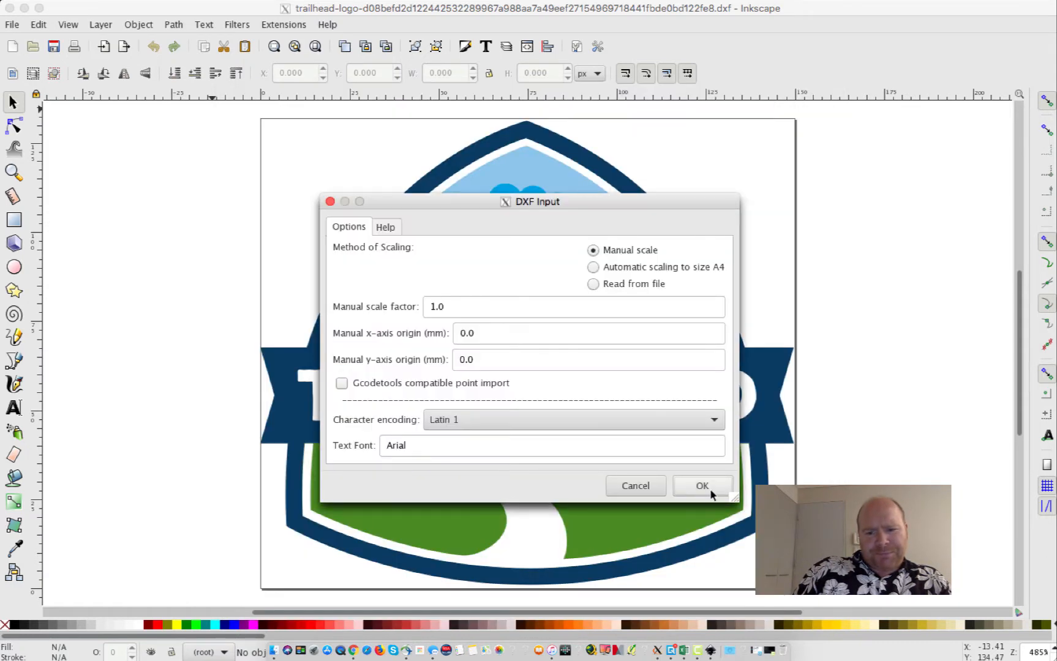
click(711, 492)
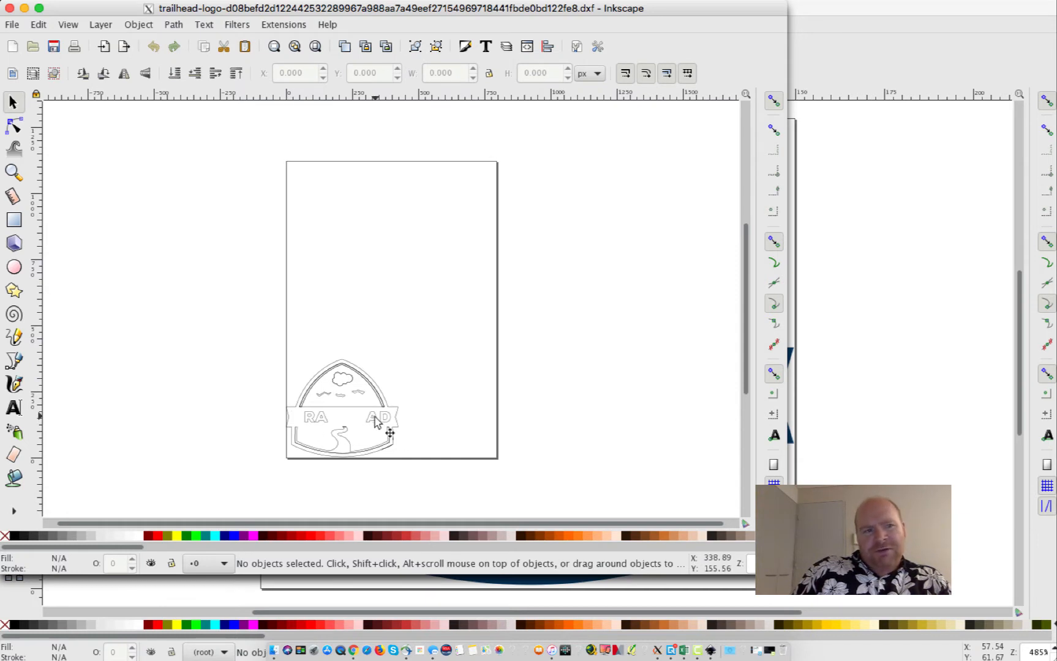
click(10, 8)
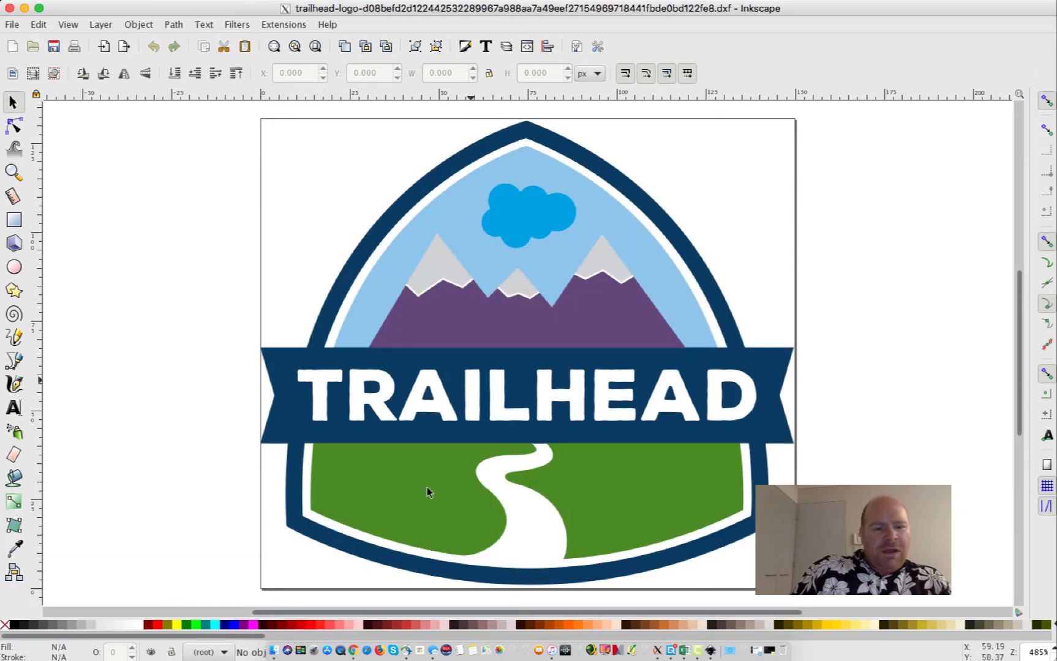
Fill the logo's navy border and banner red with the Paint Bucket
click(17, 481)
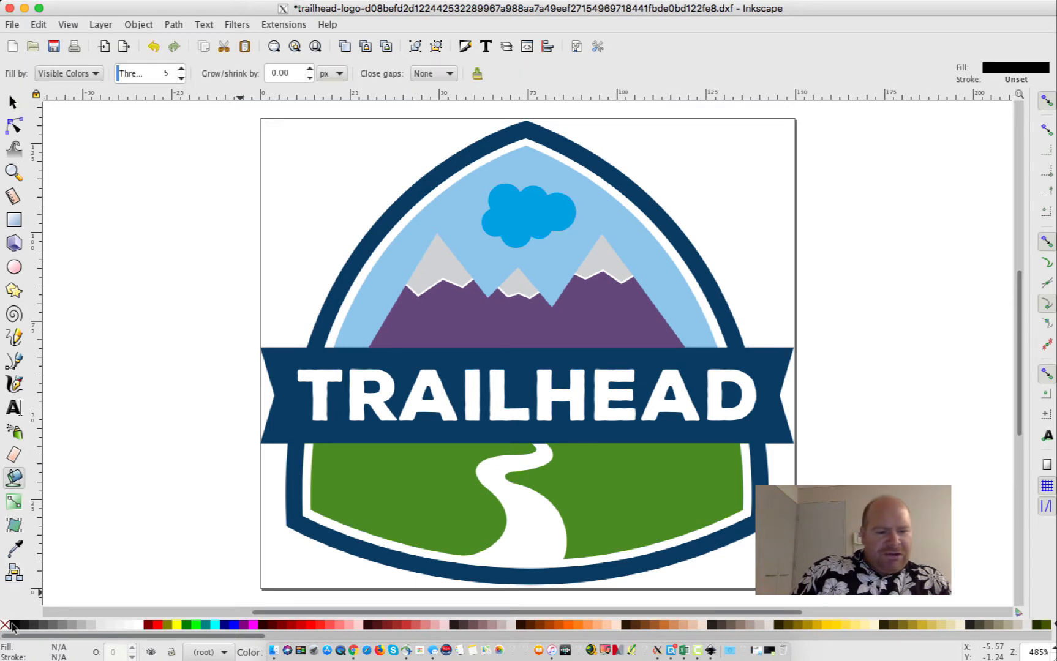
click(290, 400)
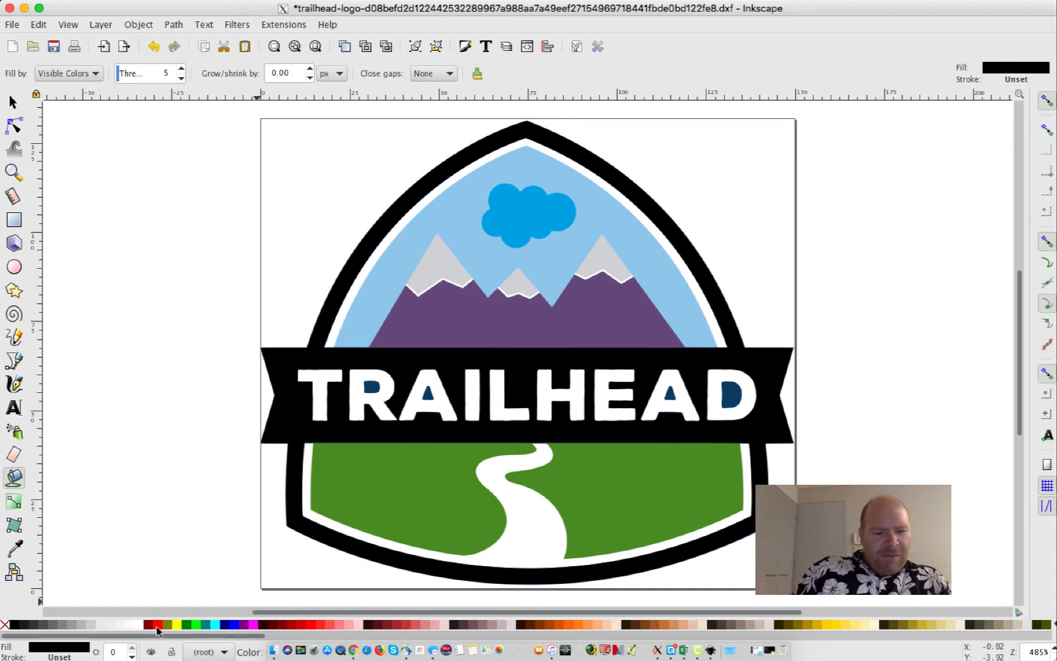
click(157, 626)
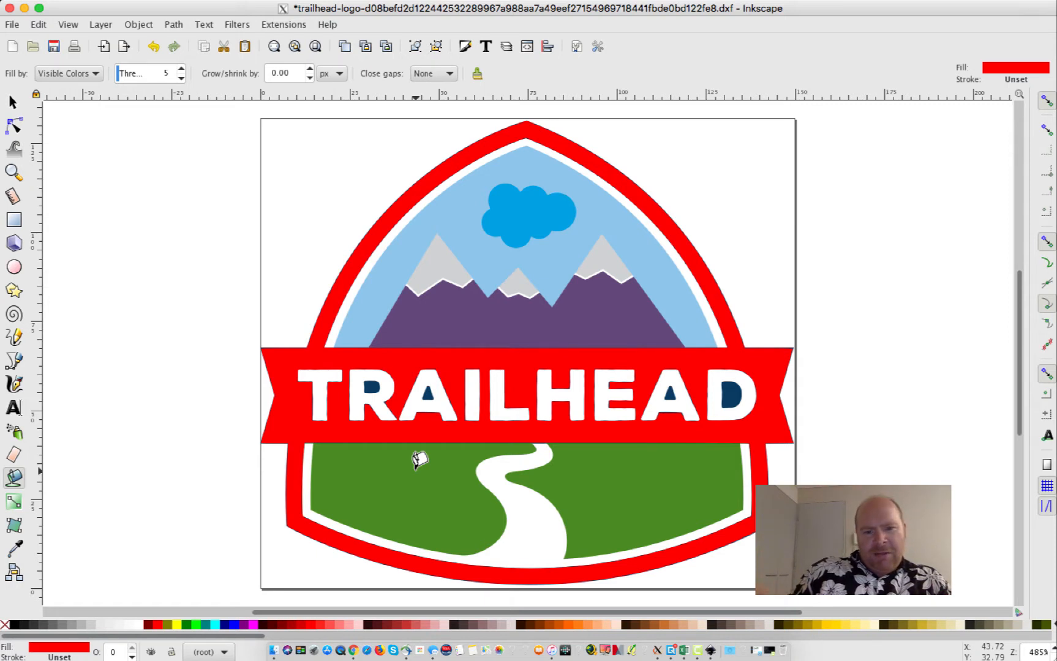
Select the purple mountains shape and make it black
click(13, 129)
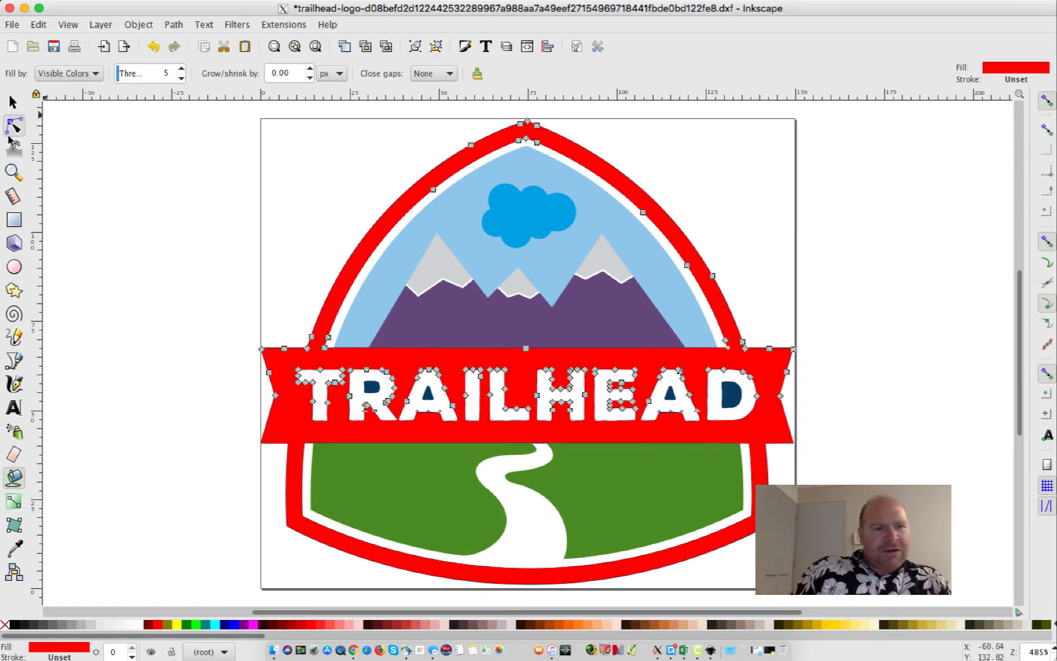
click(566, 318)
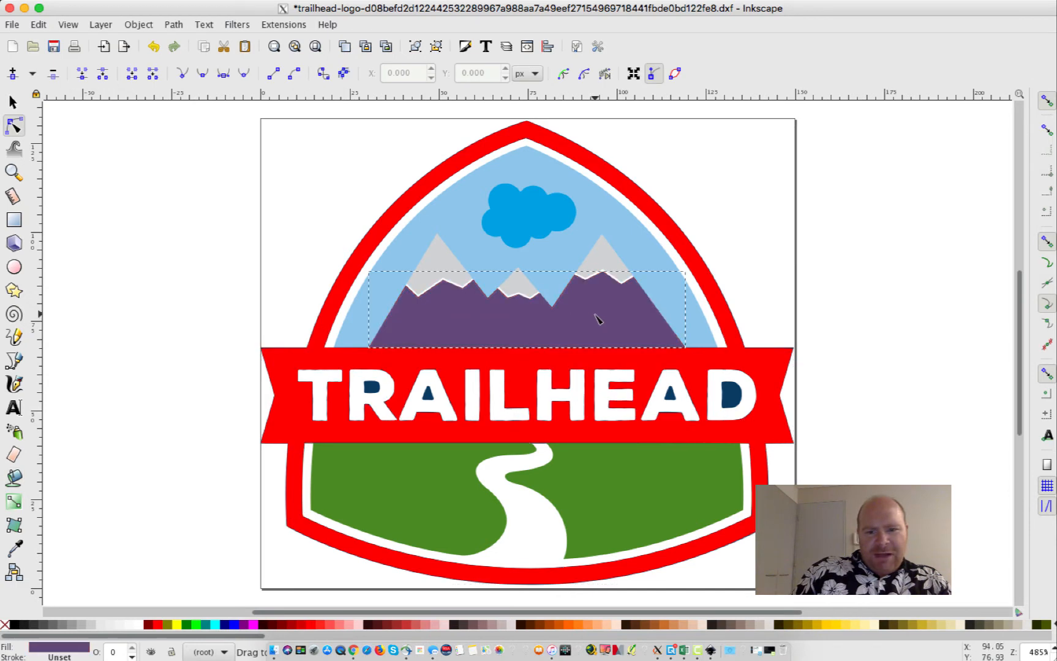
click(14, 625)
Colour the three snow caps red and the green lower field black
click(450, 268)
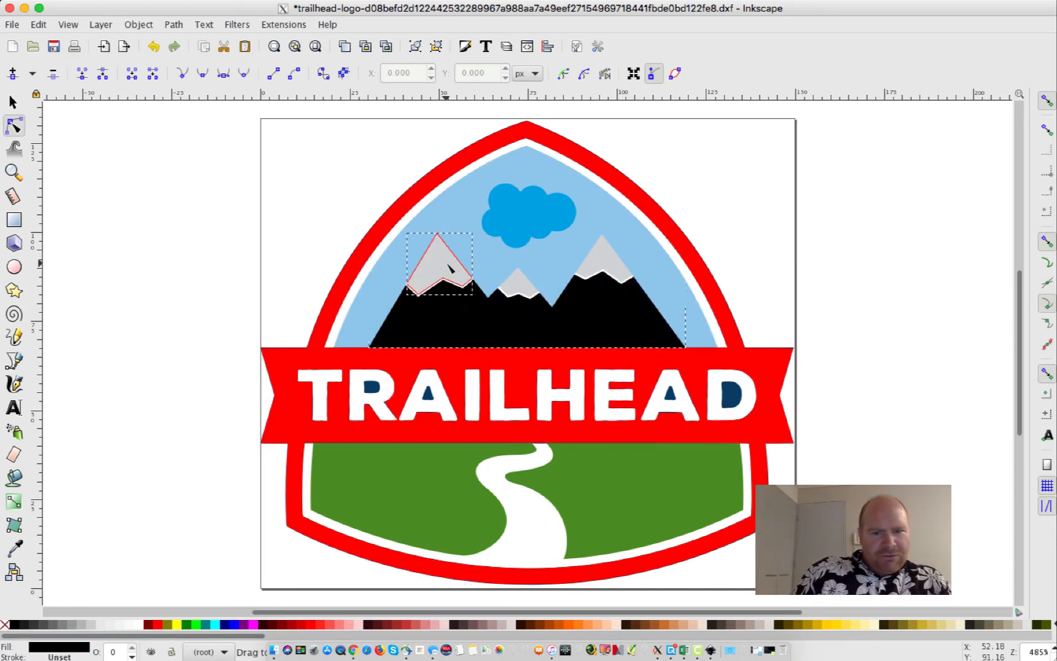
click(157, 625)
click(516, 297)
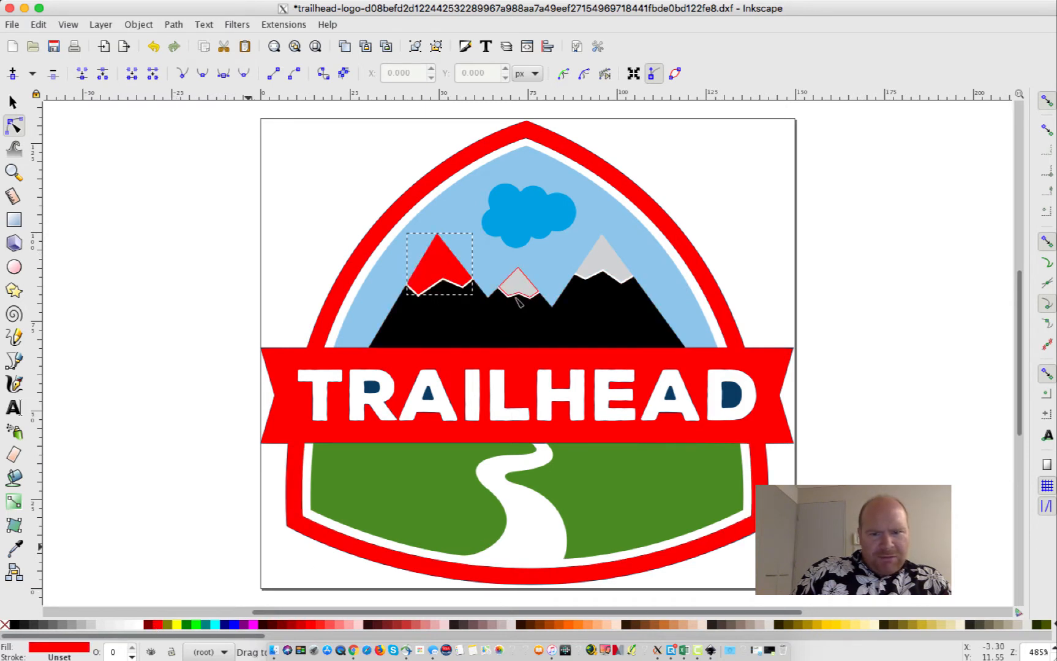
click(157, 625)
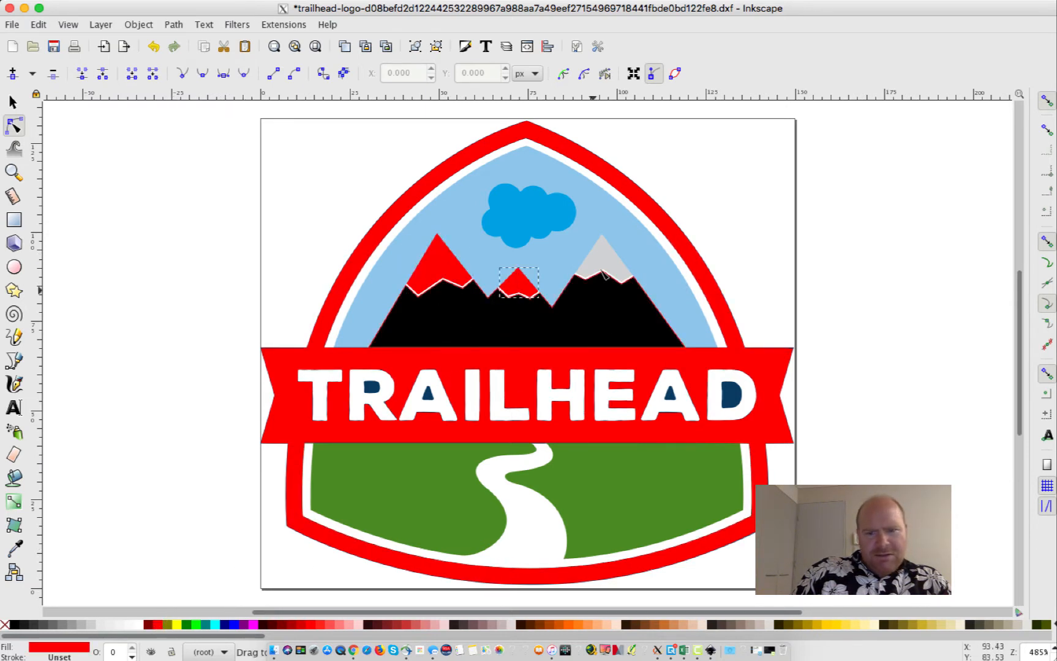
click(604, 276)
click(157, 625)
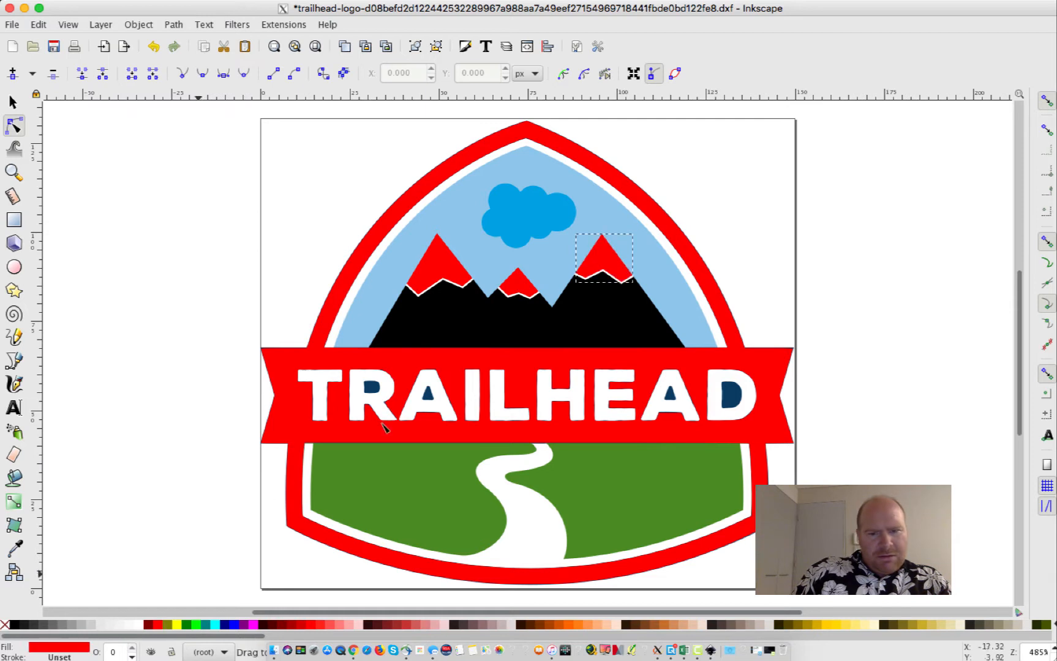
click(409, 496)
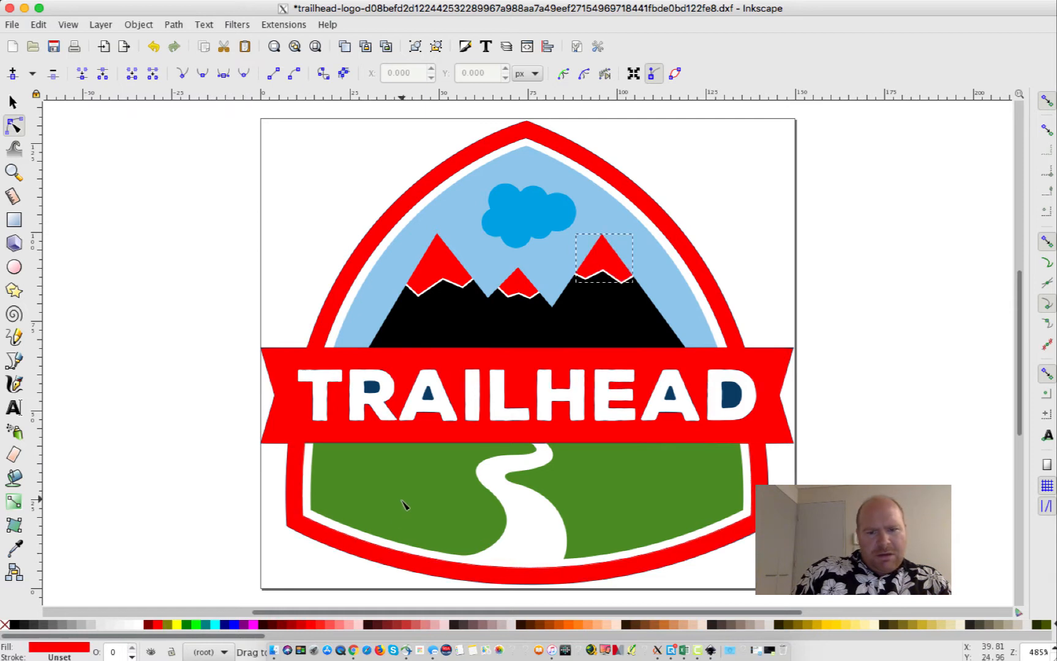
click(13, 625)
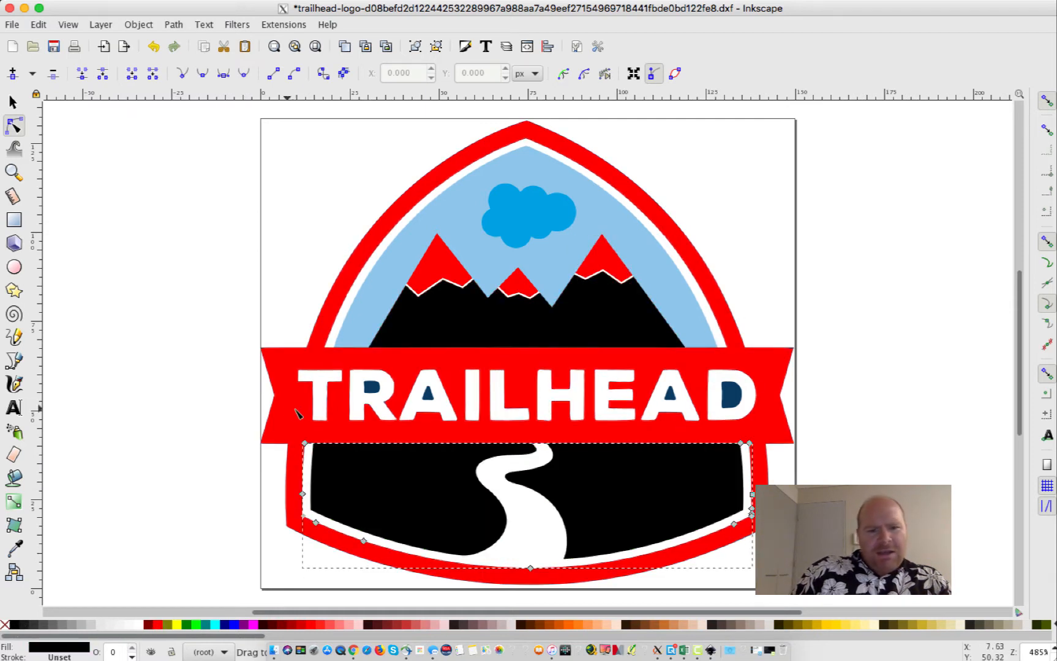
Colour the letters T, R, A and I of TRAILHEAD yellow
click(321, 388)
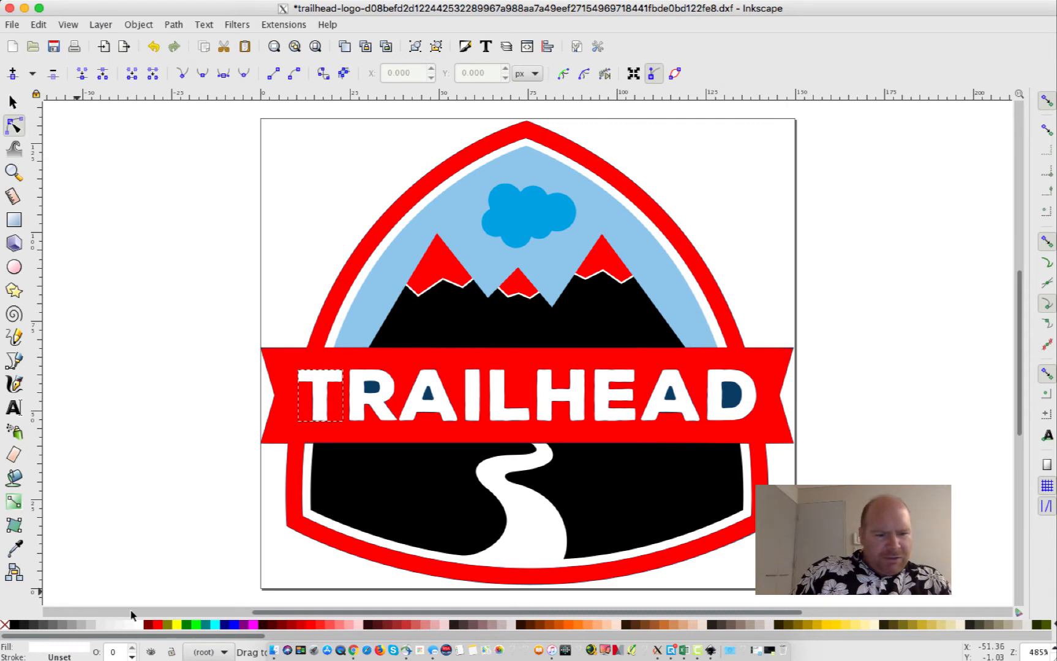
click(178, 626)
click(355, 397)
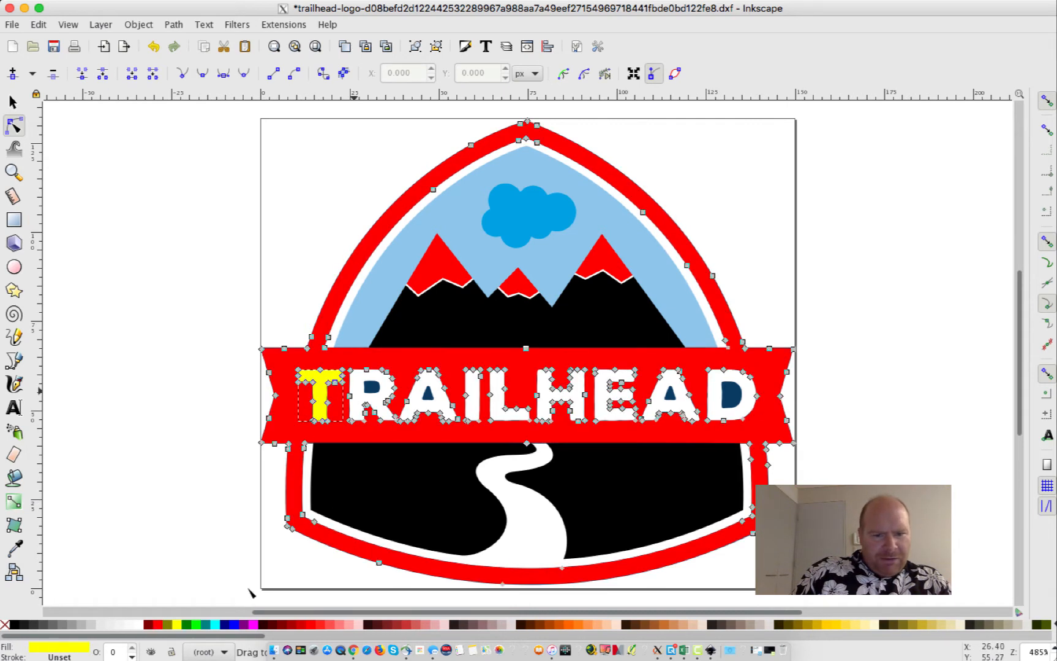
click(357, 405)
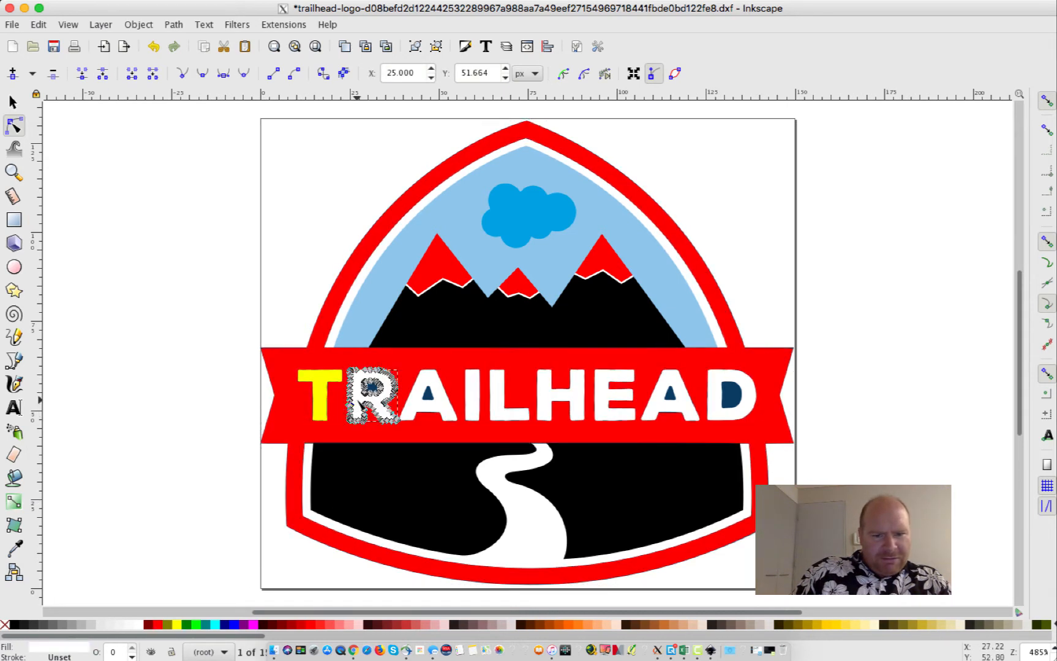
click(177, 625)
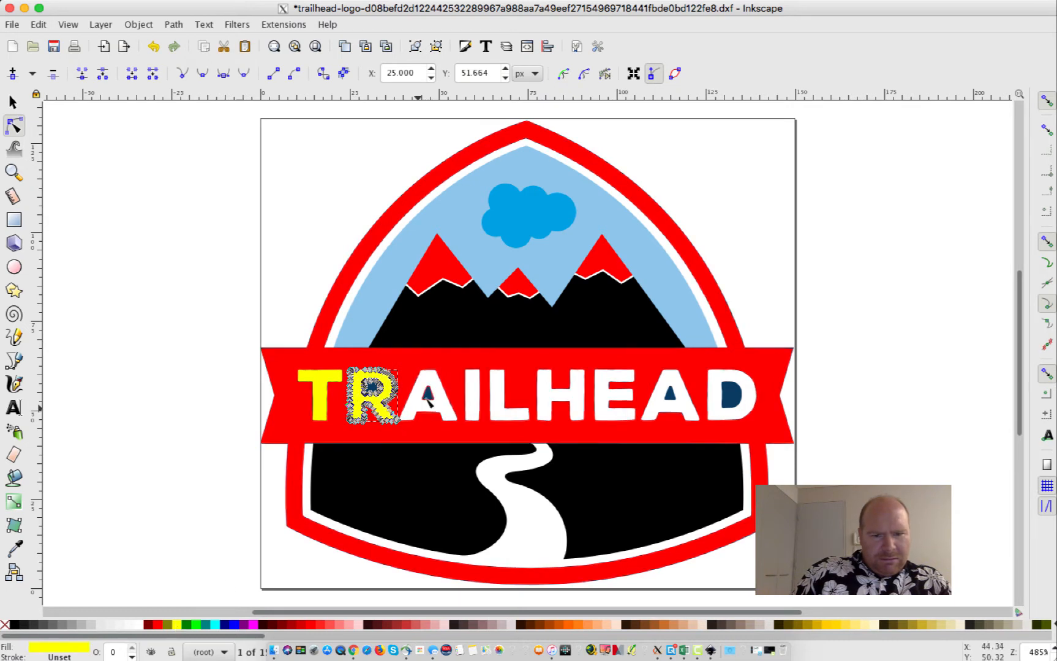
click(427, 401)
click(180, 625)
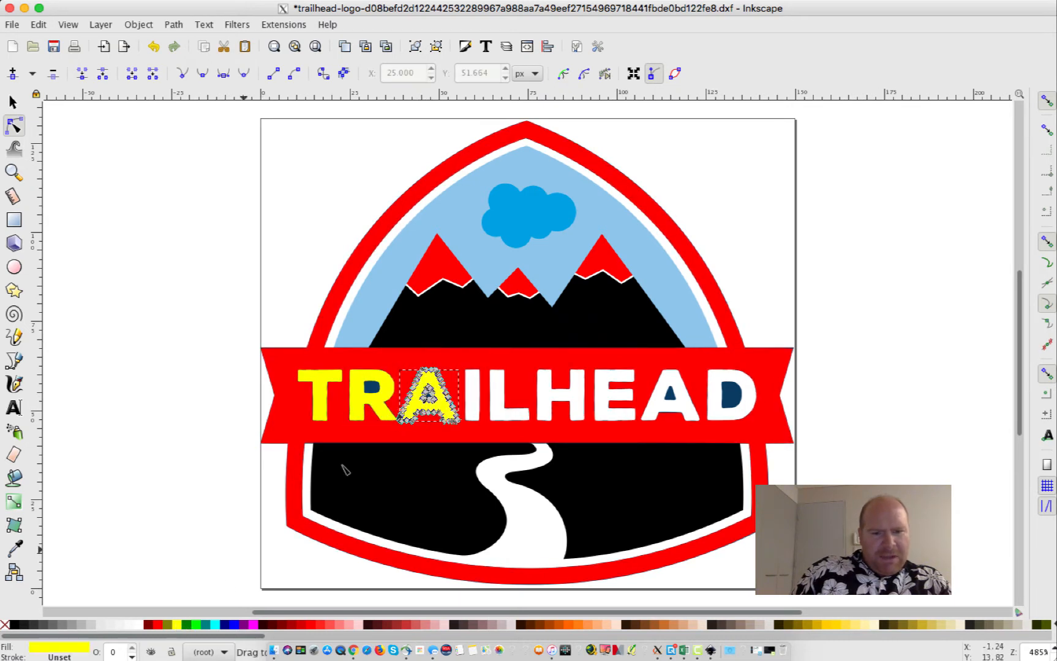
click(470, 402)
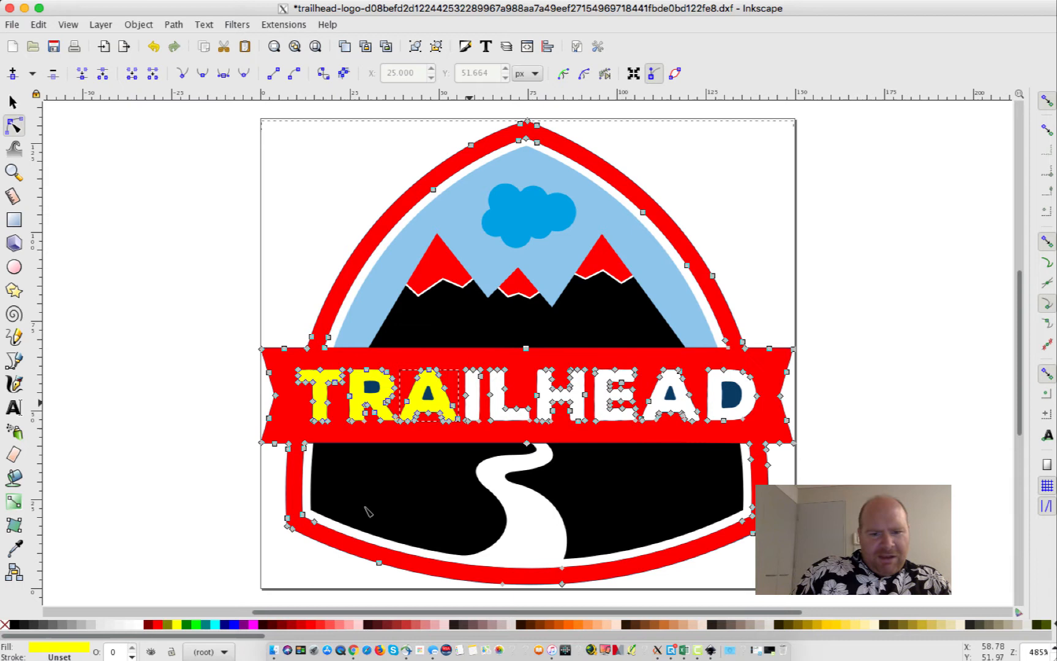
click(475, 408)
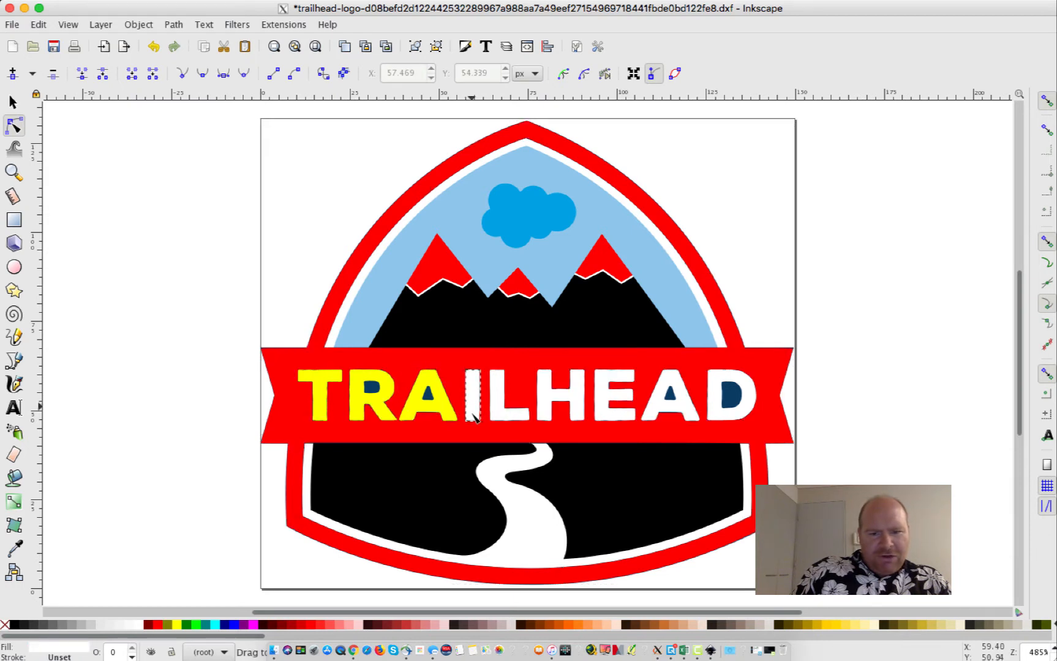
click(180, 625)
Undo the accidental all-yellow fill so the border and banner are red again
key(ctrl+a)
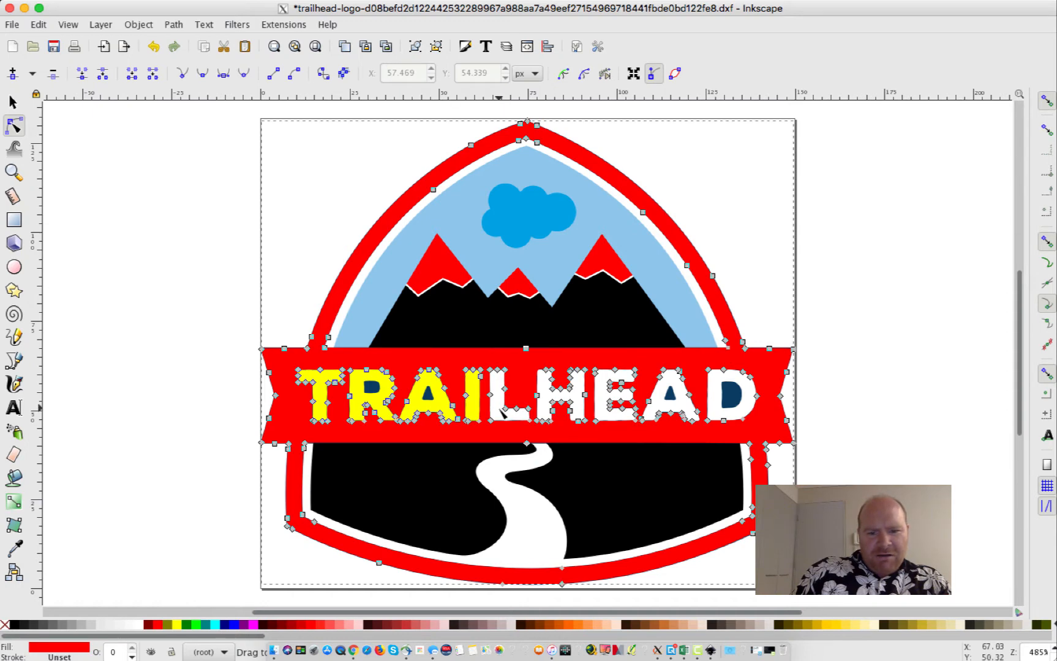
click(176, 625)
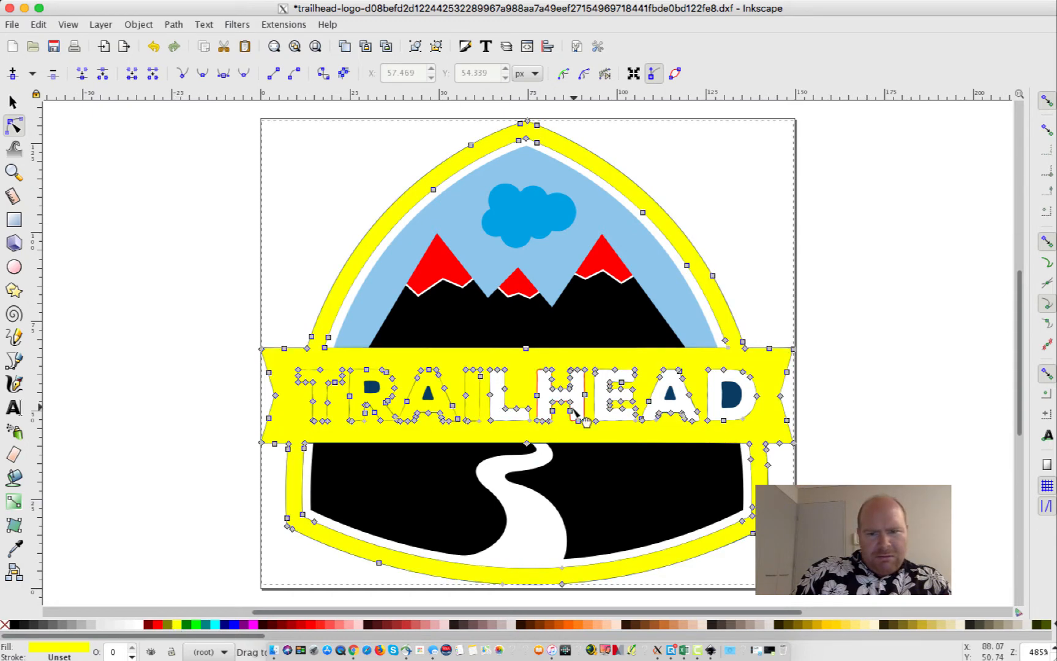
click(40, 25)
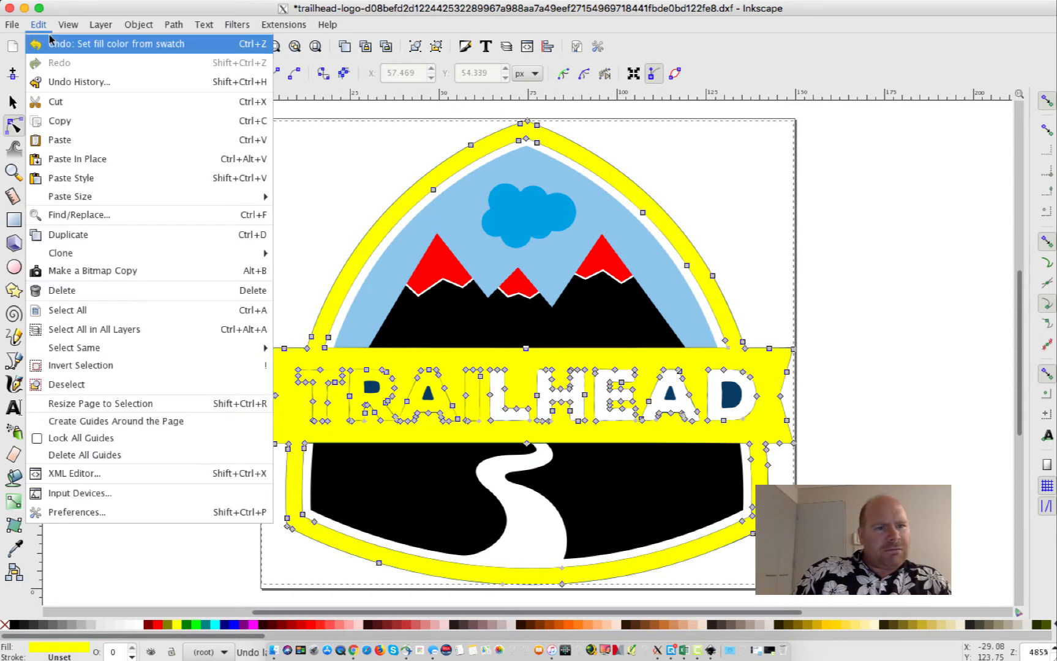
click(51, 43)
click(112, 257)
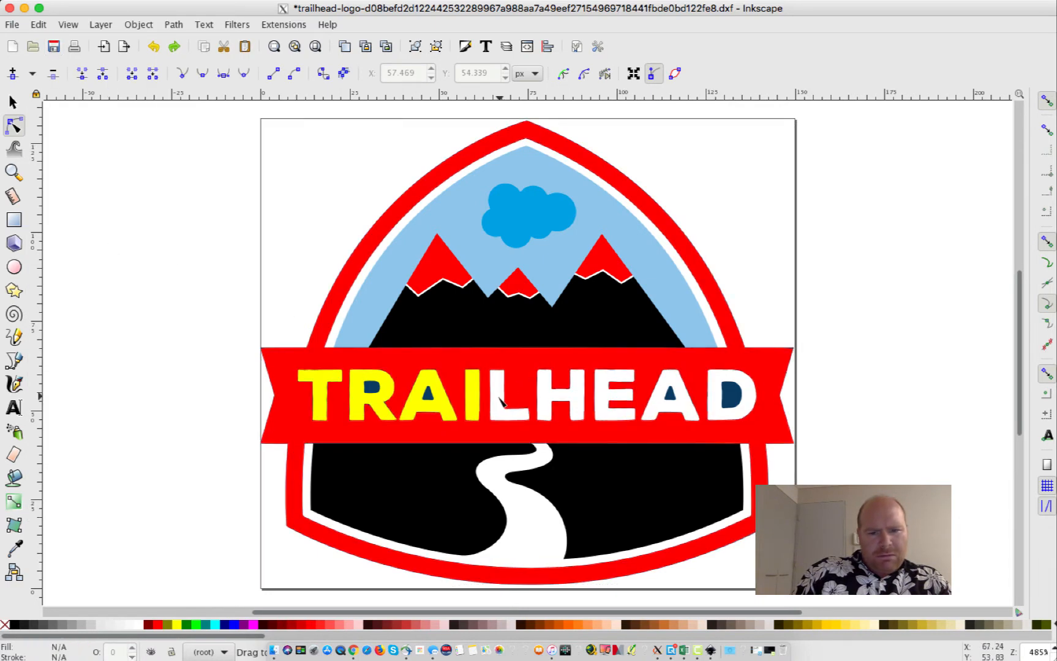
click(517, 416)
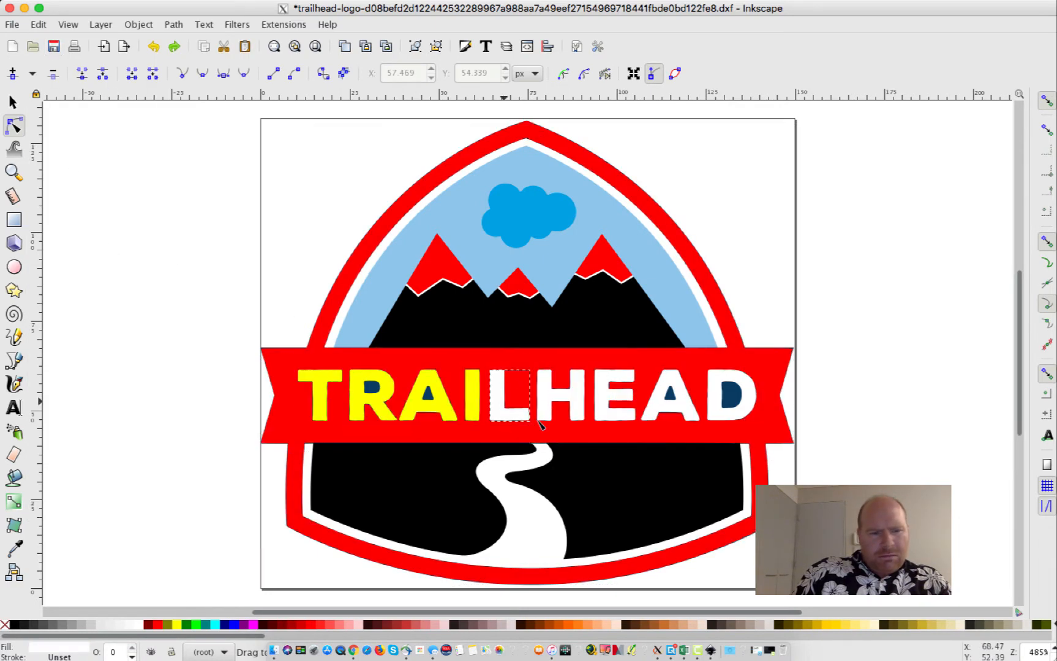
Fill the letters L, H, E, A and D yellow with the Paint Bucket
click(14, 480)
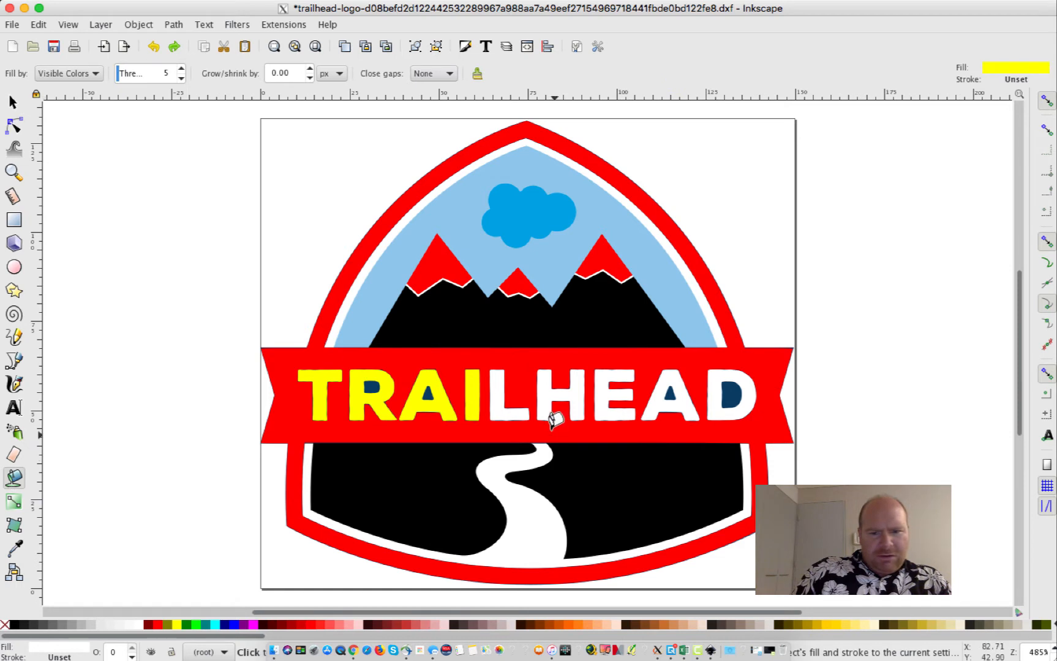
click(501, 395)
click(564, 377)
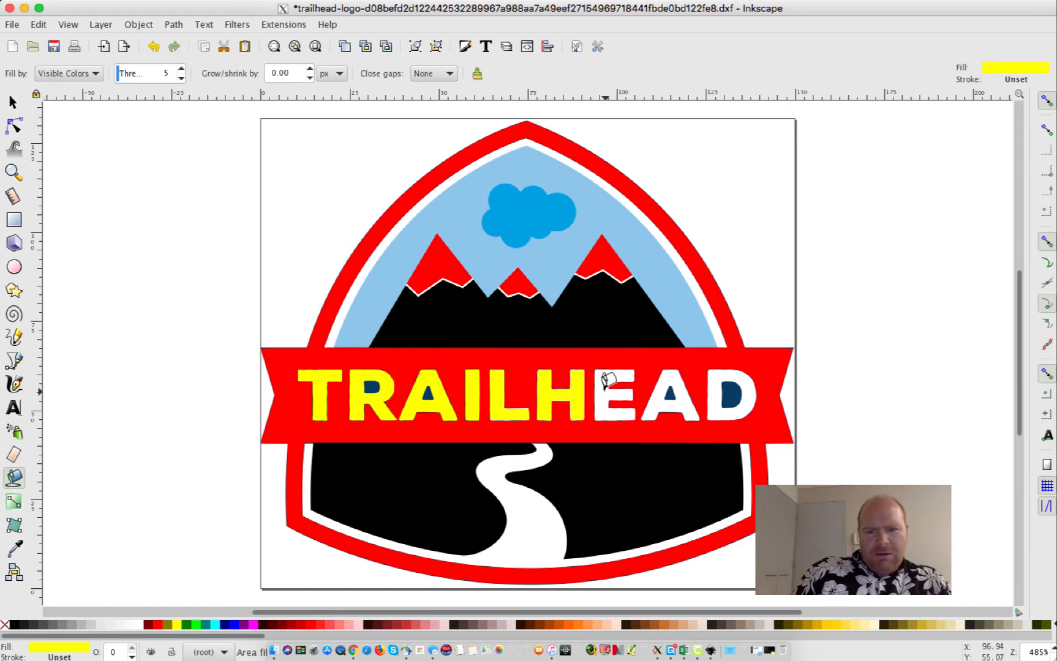
click(612, 380)
click(653, 387)
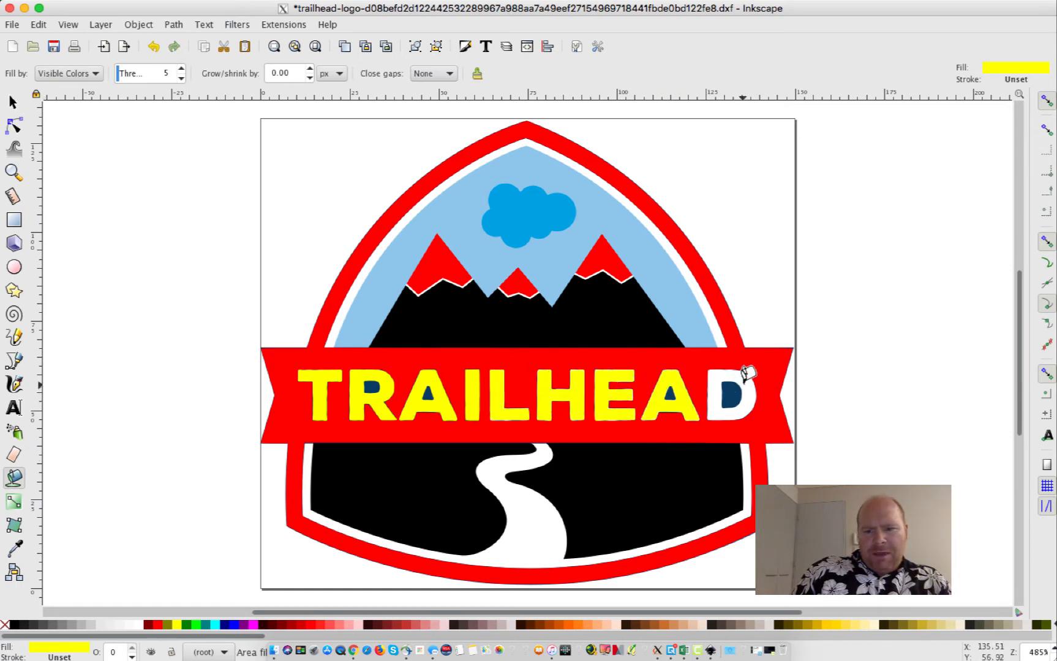
click(742, 374)
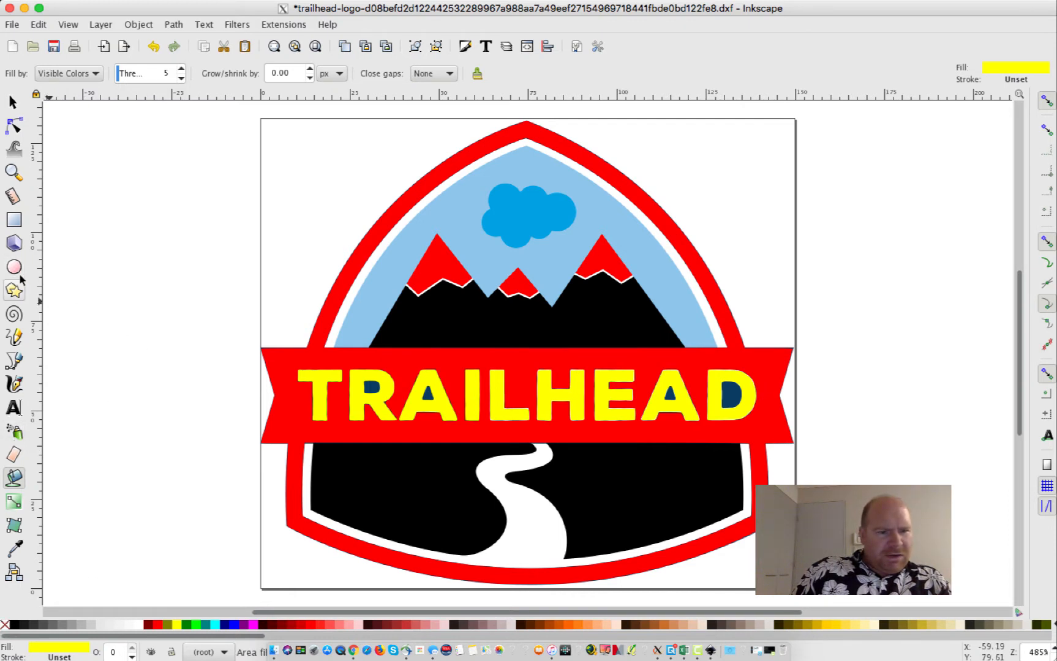
Fill the inside of the letter R and turn the blue cloud red
click(14, 125)
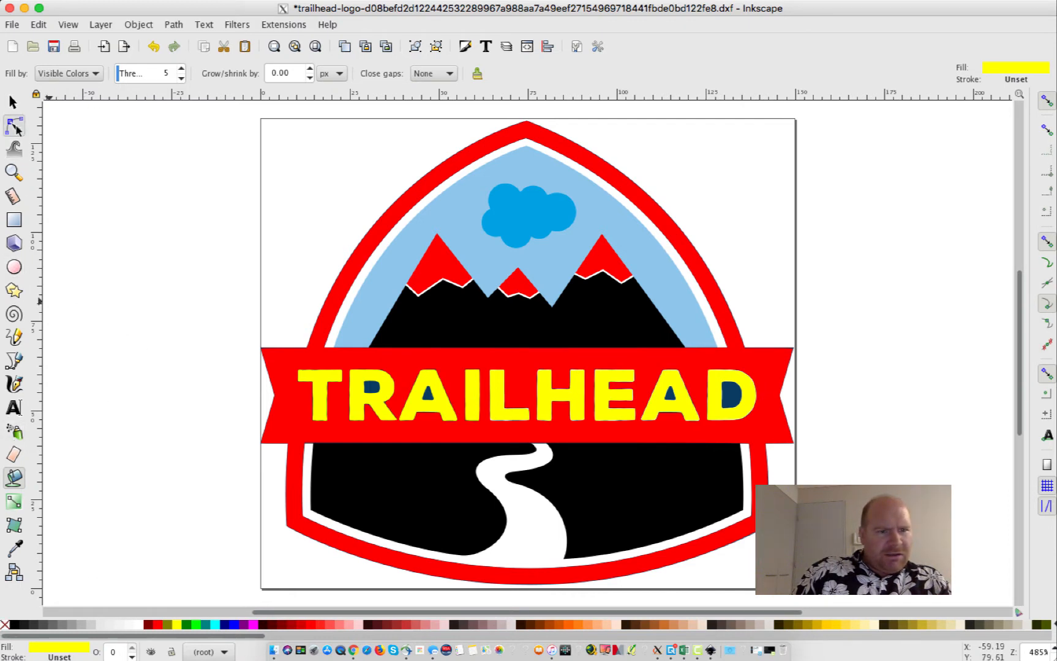
click(371, 388)
click(372, 391)
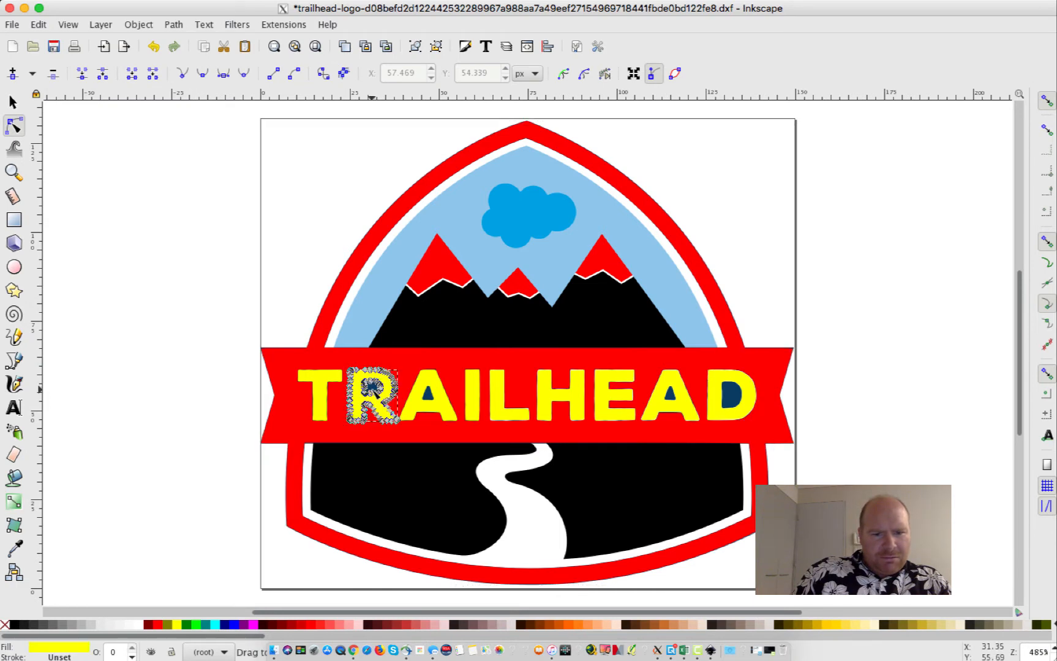
click(202, 349)
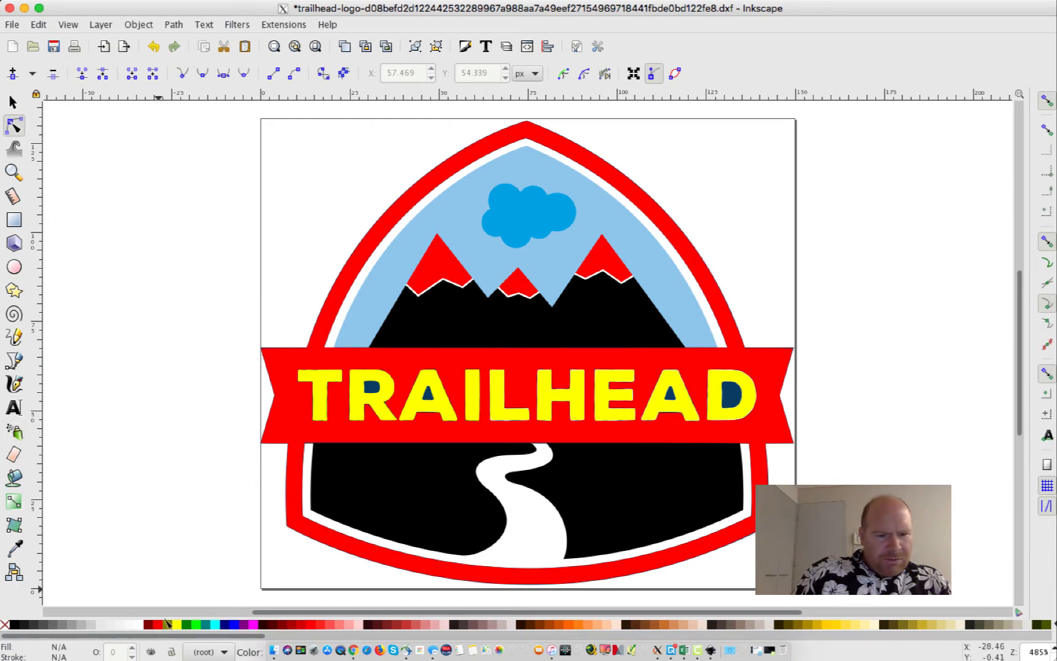
click(14, 478)
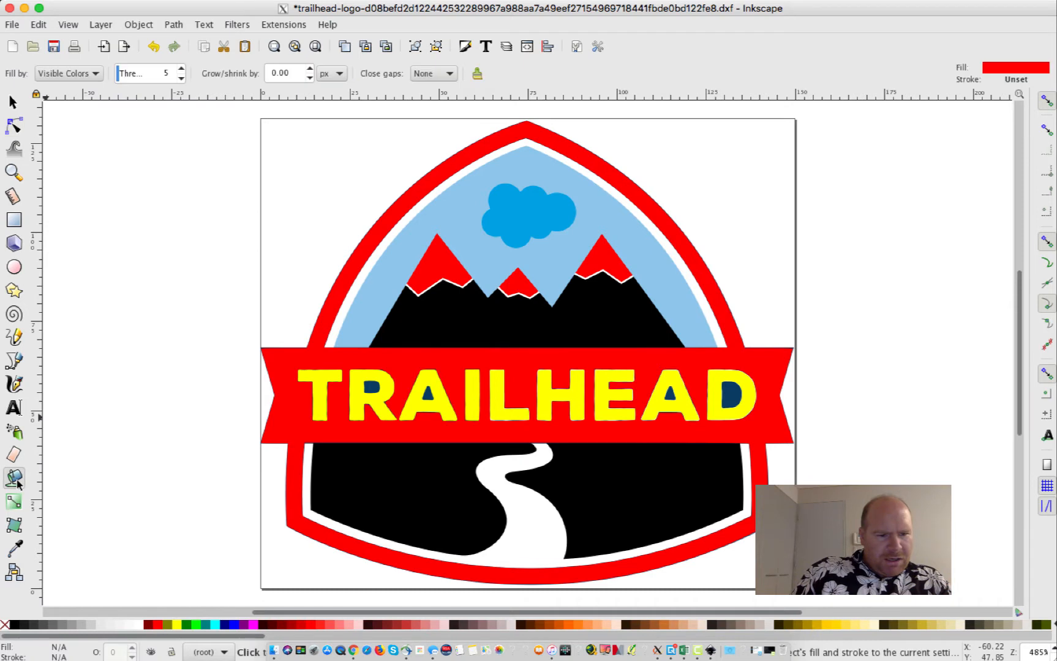
click(372, 383)
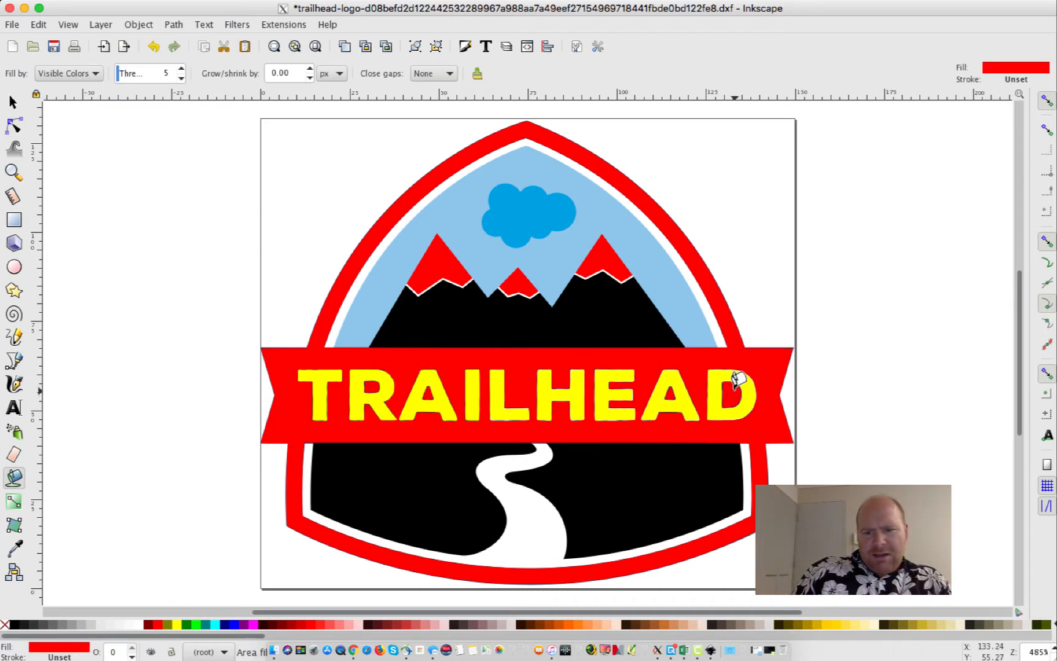
click(520, 201)
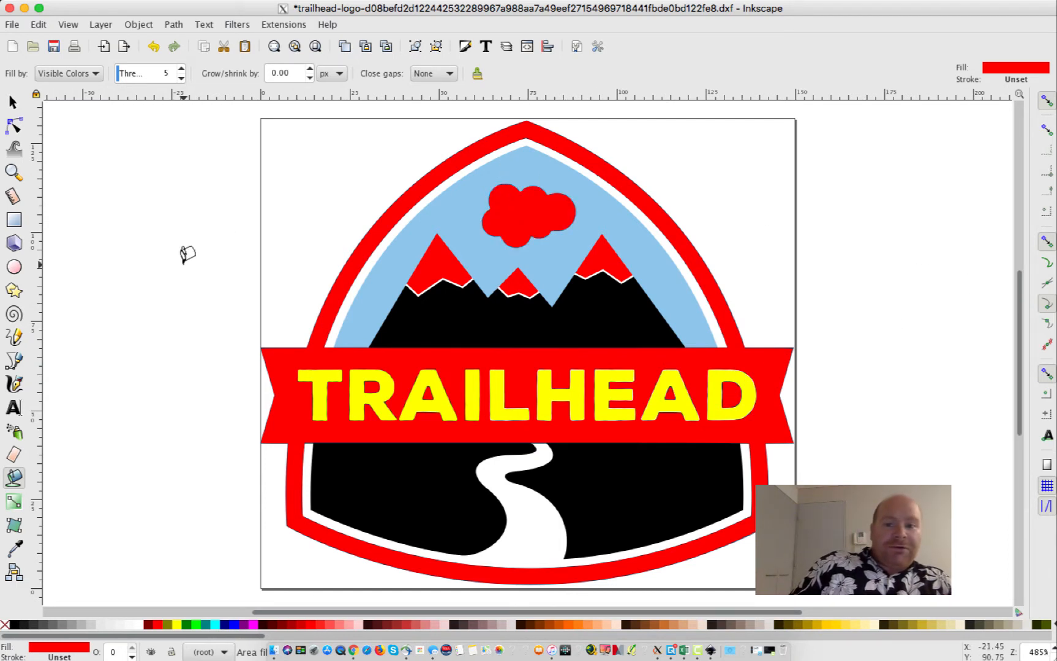
click(15, 23)
Save the logo as trailhead.dxf, accepting the DXF options and replacing the existing file
click(92, 157)
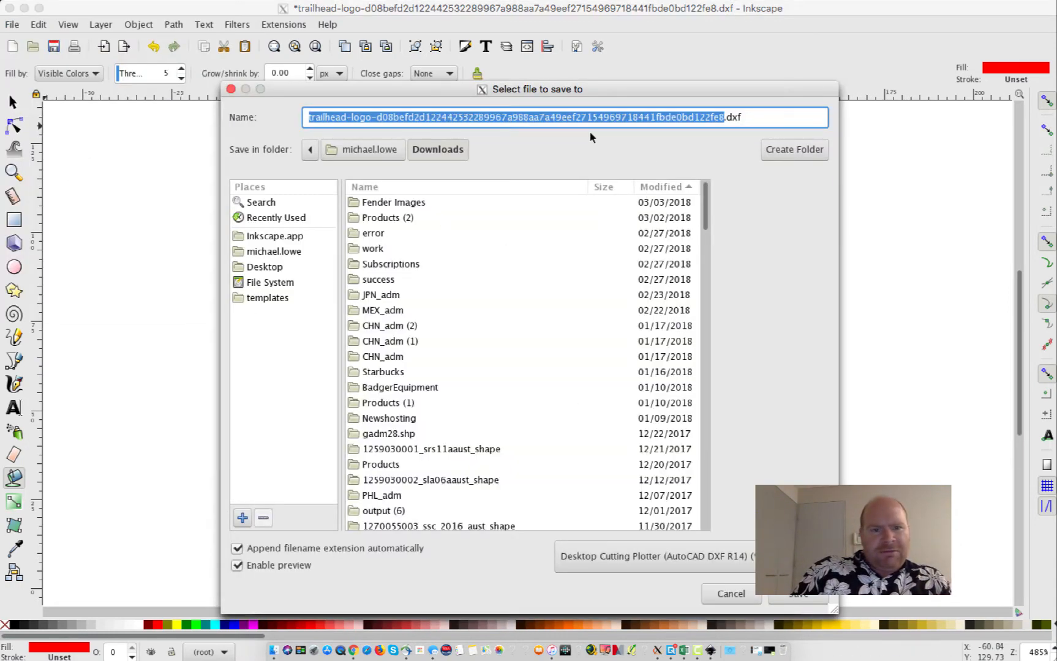
text(trail)
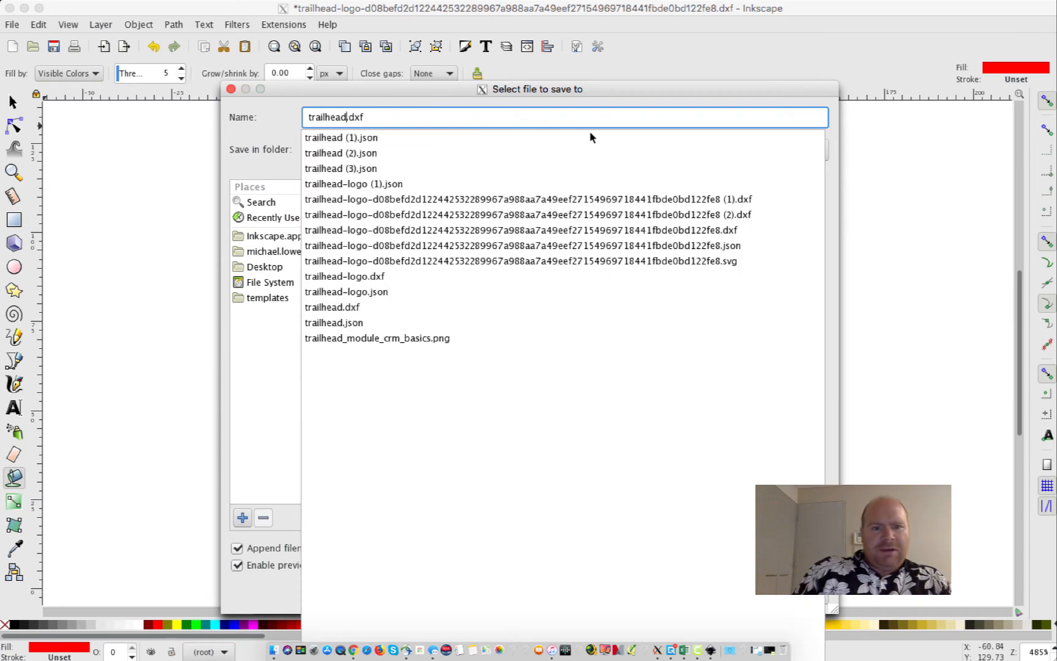
text(head)
key(Return)
click(661, 446)
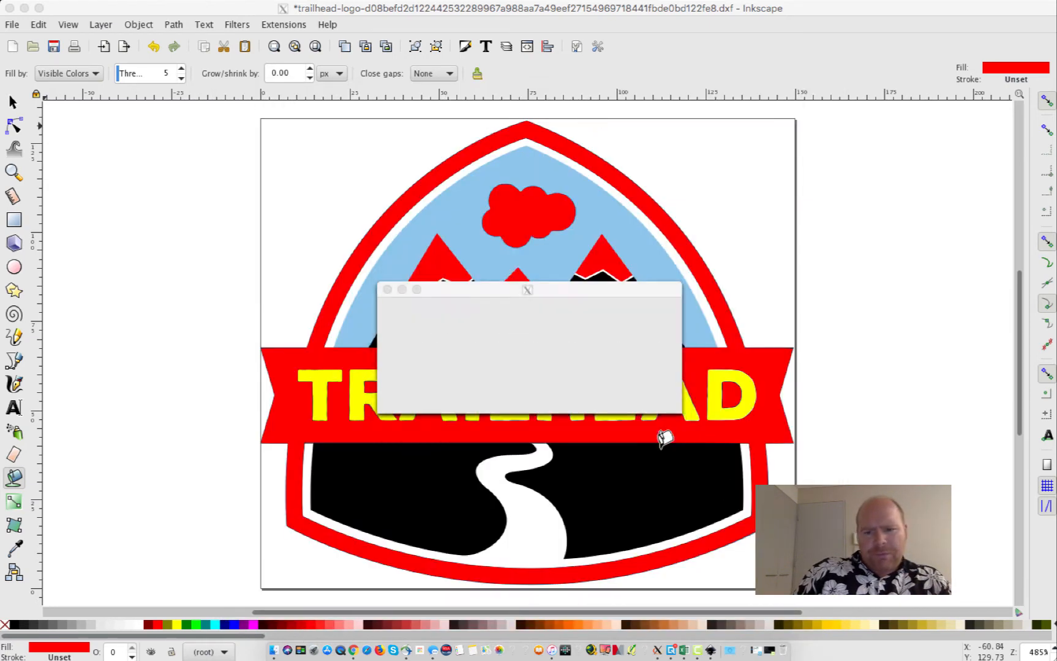
click(631, 392)
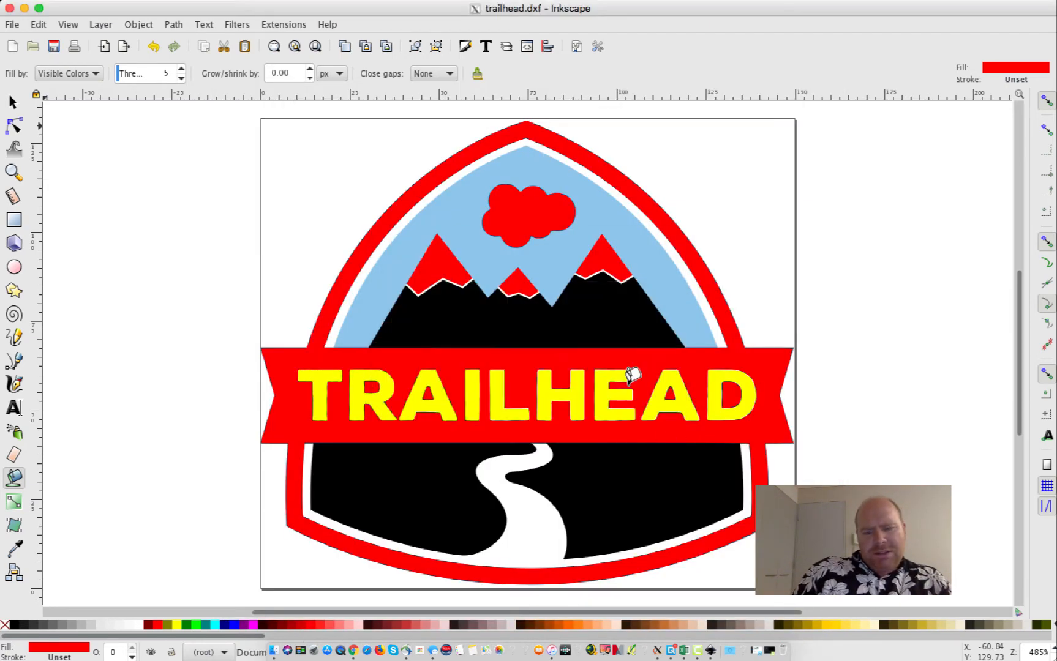
Reopen trailhead.dxf, zoom in to check the import, then close that window
click(13, 26)
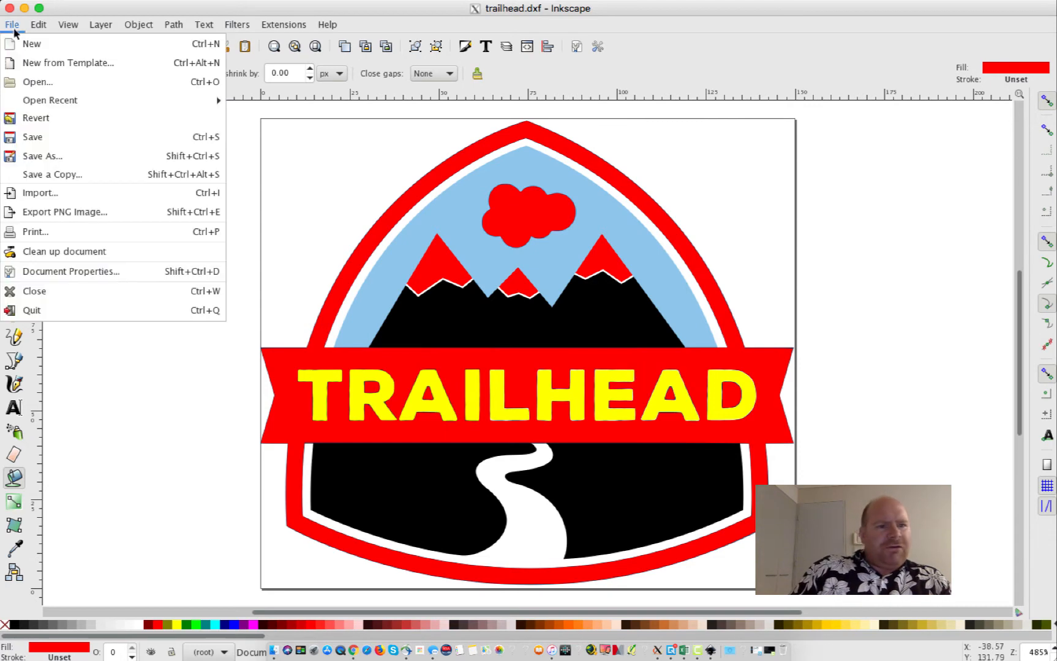
click(52, 84)
scroll(432, 379, down, 20)
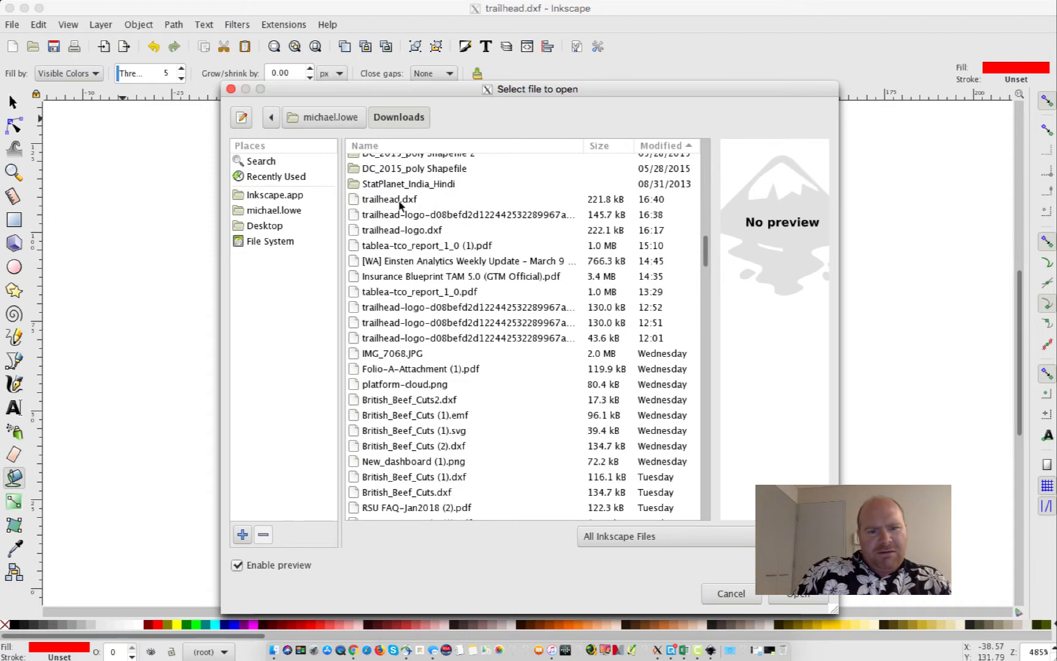
click(399, 202)
double_click(399, 200)
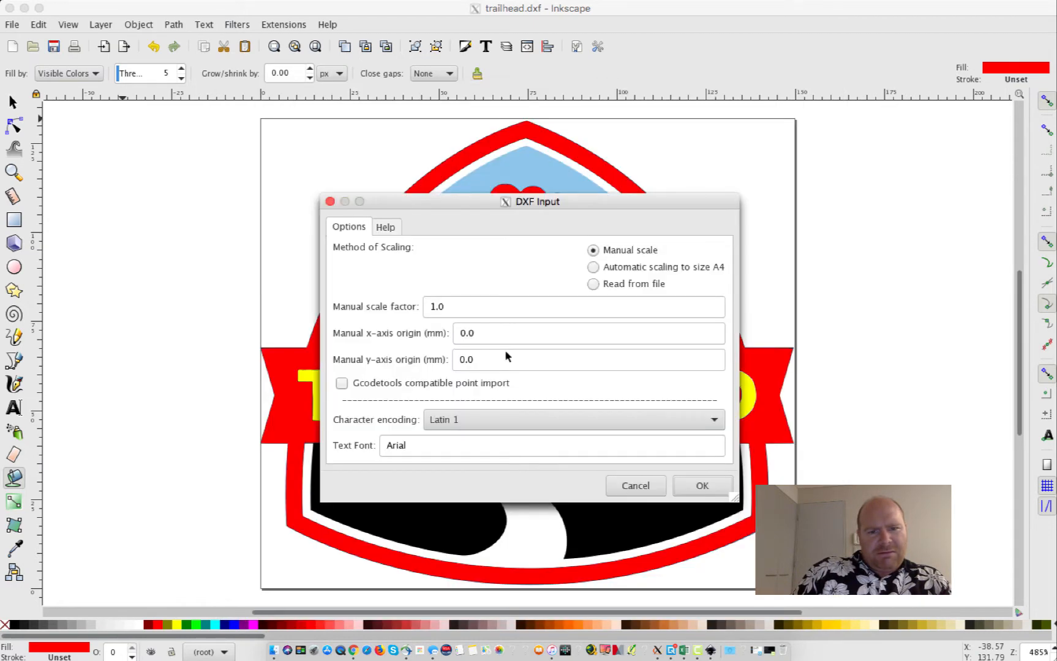
click(702, 486)
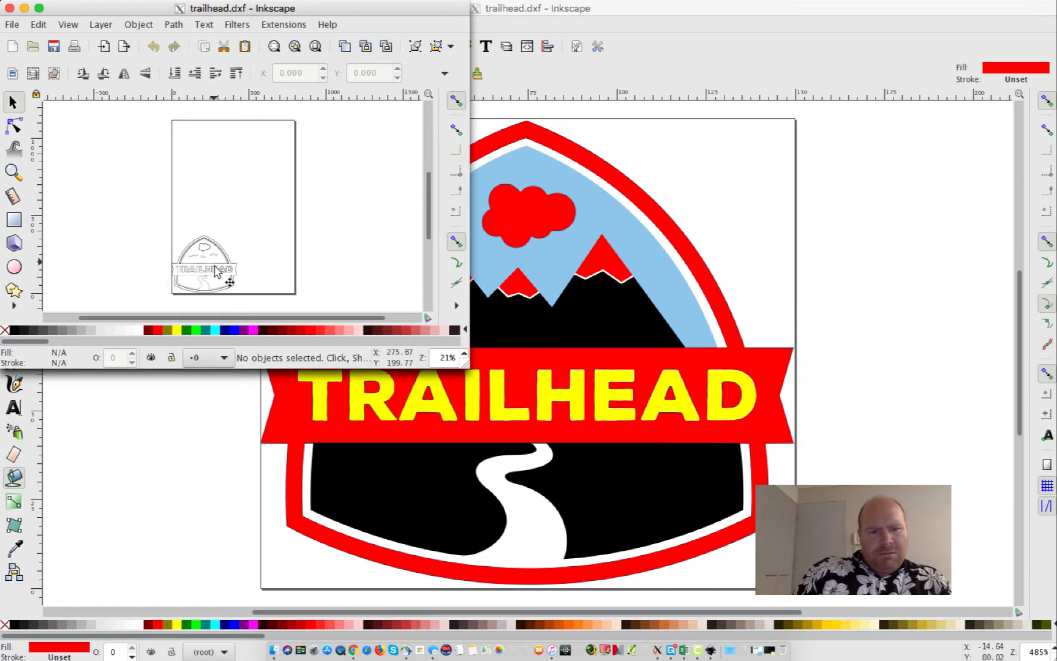
click(464, 354)
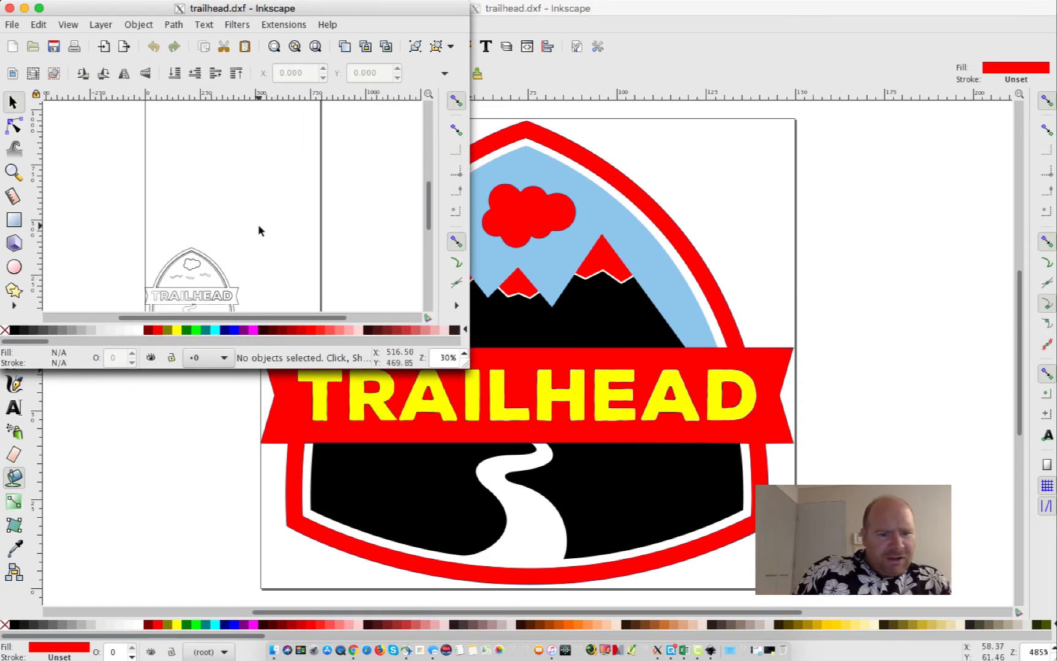
scroll(259, 230, down, 5)
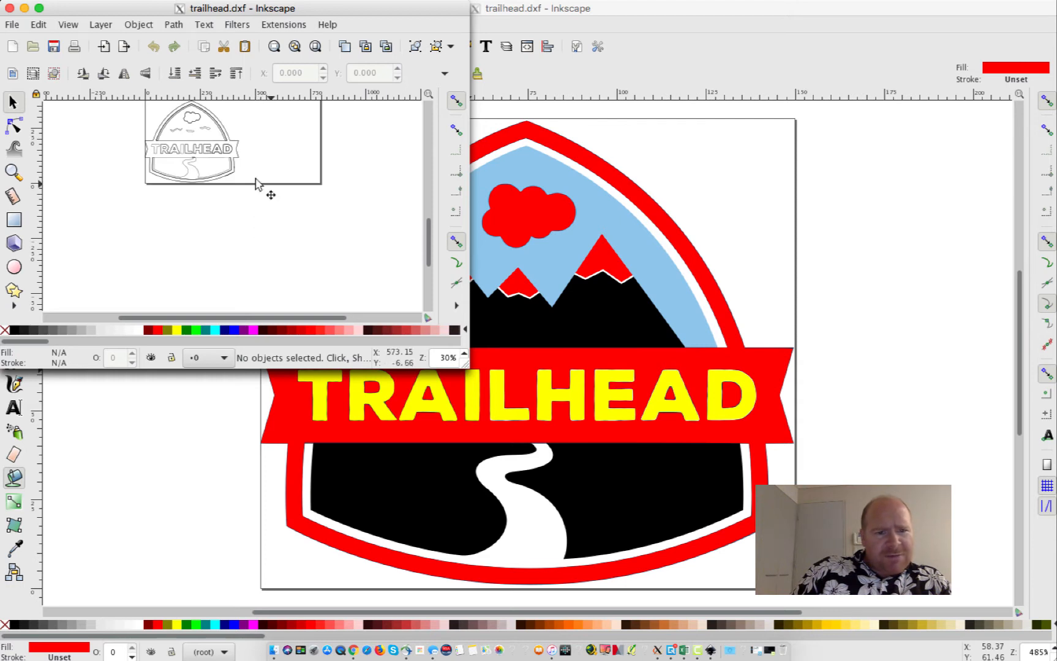
click(9, 9)
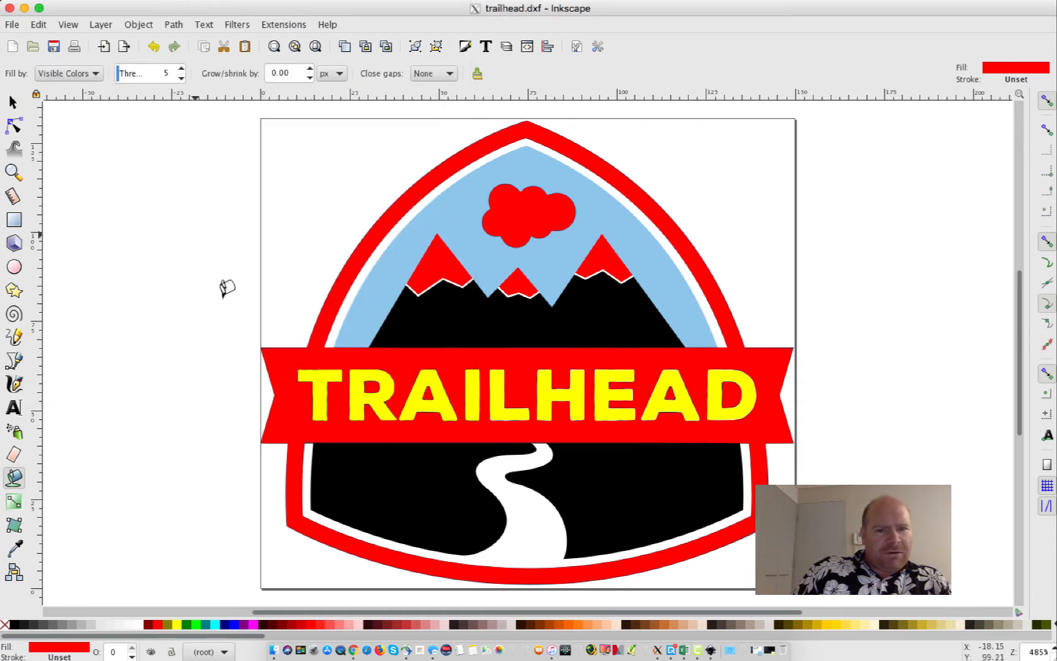
Make the cloud and three mountain peaks black and the lower mountain body red
click(17, 625)
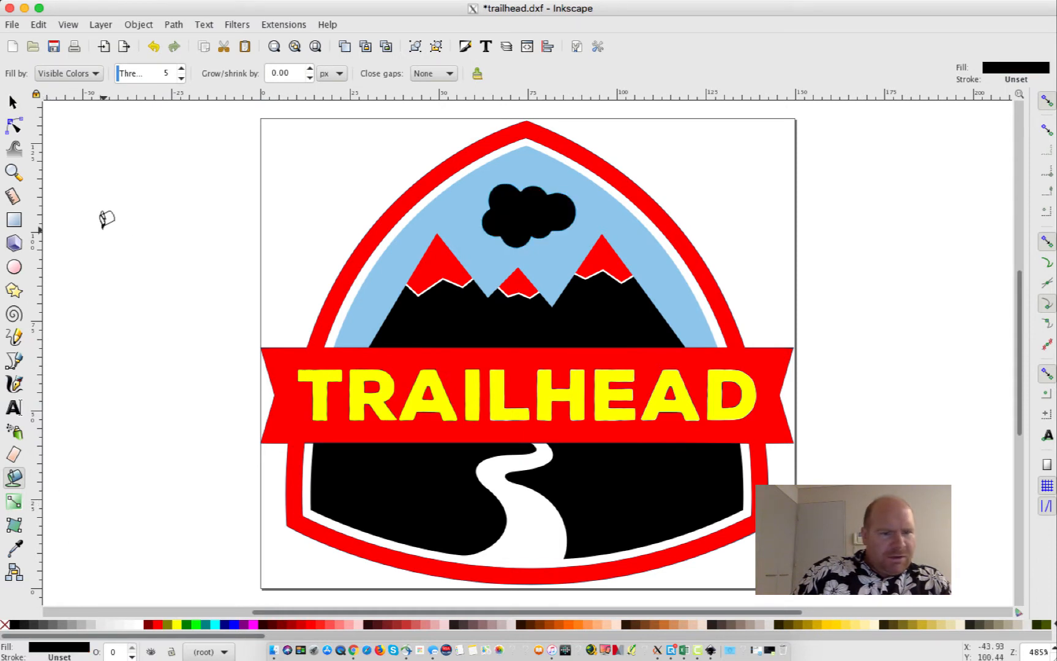
click(437, 265)
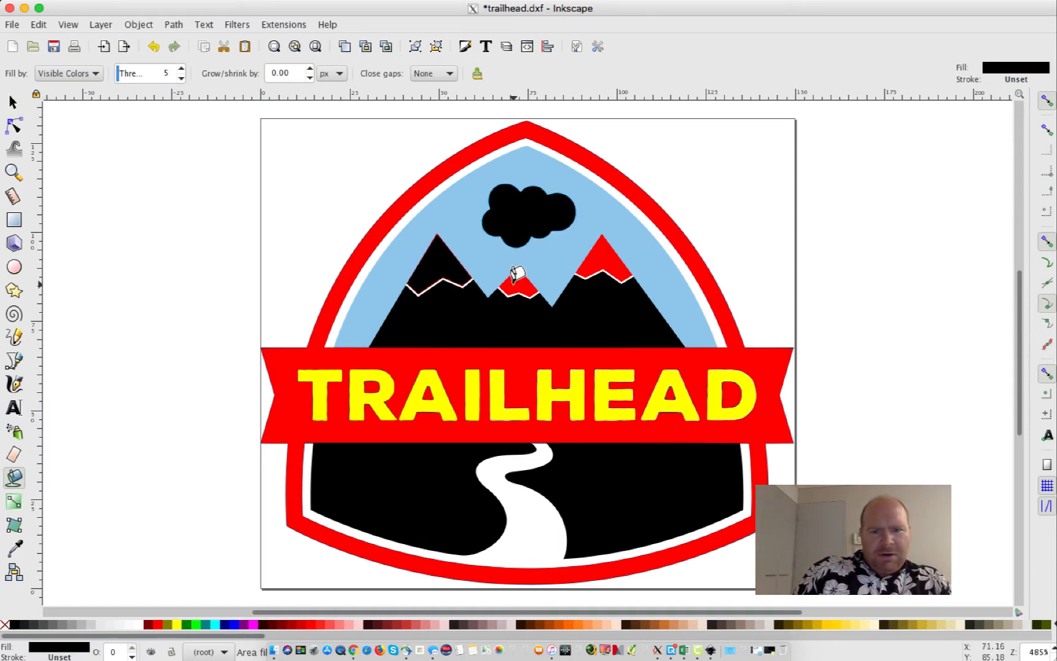
click(518, 279)
click(602, 256)
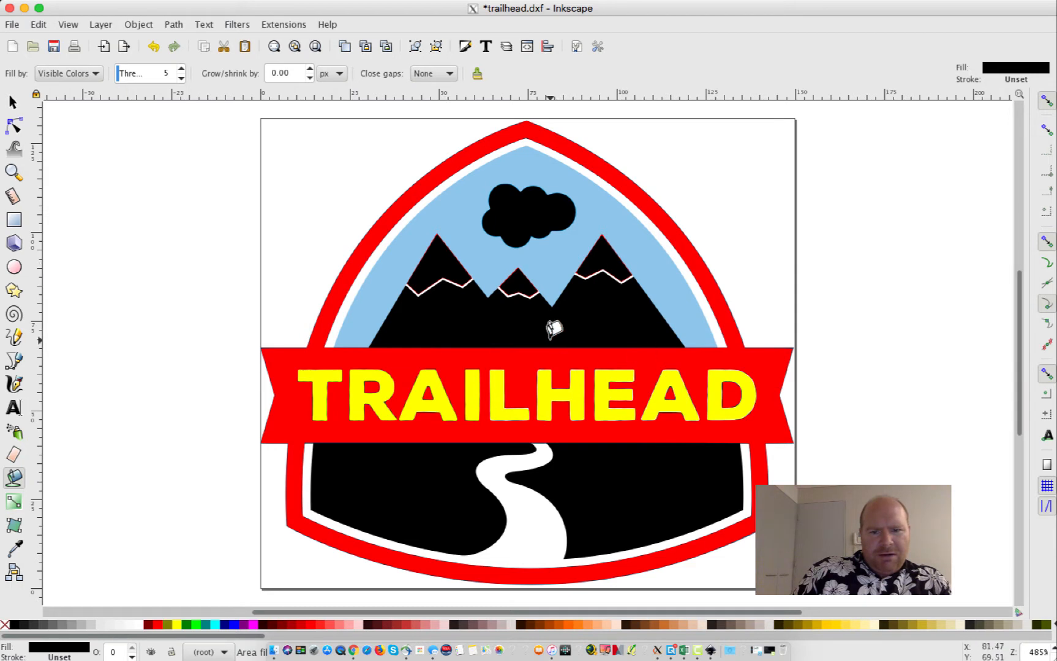
click(157, 625)
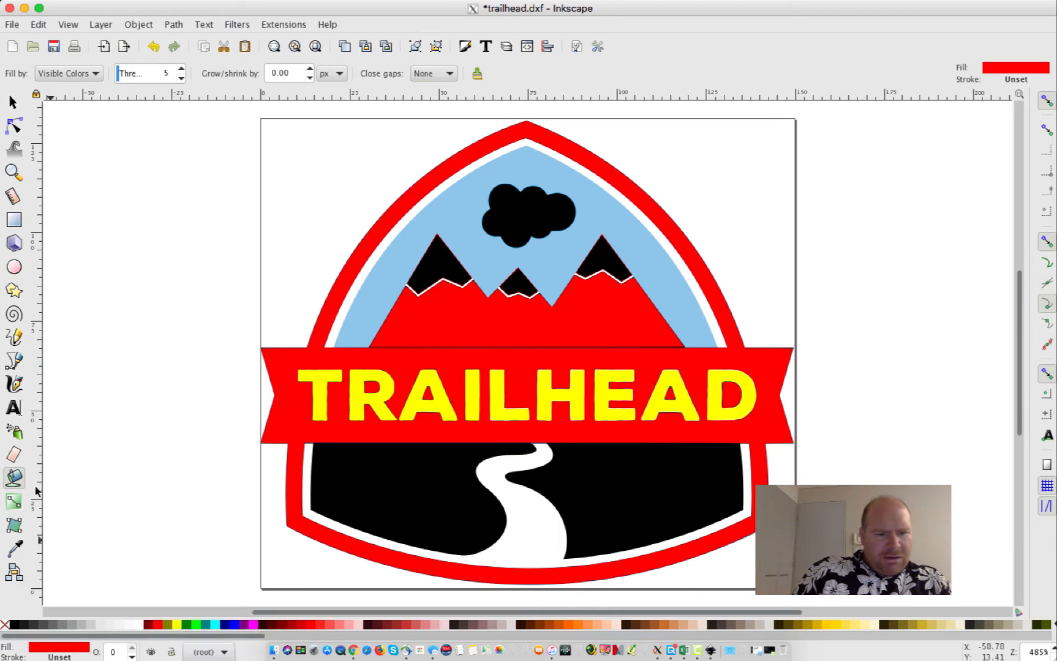
Turn the frame and banner yellow, then undo back to red
click(14, 125)
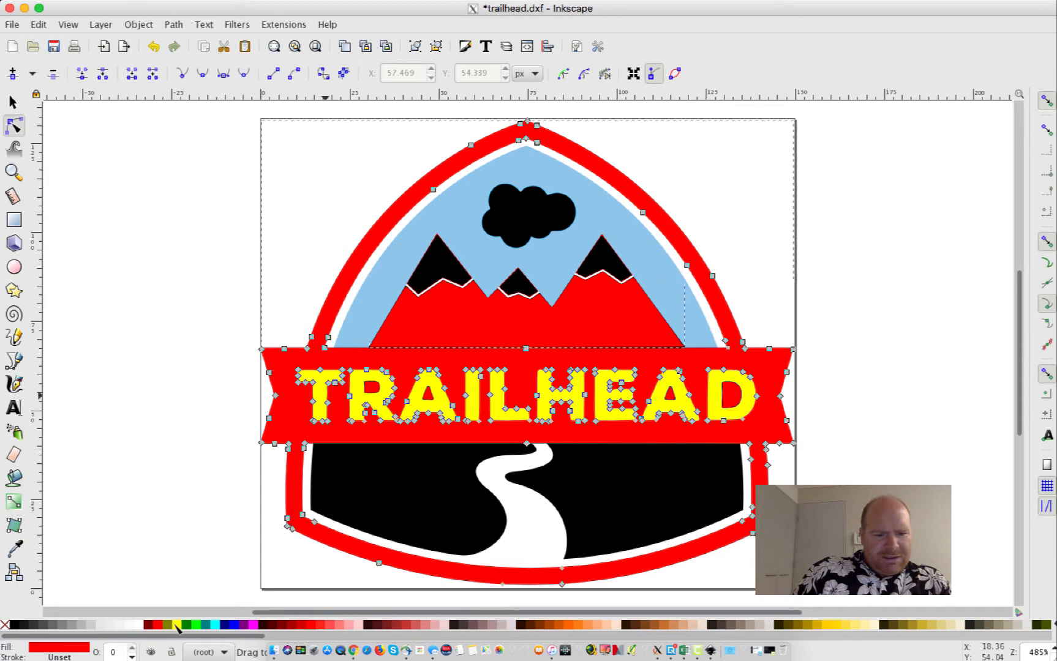
click(174, 626)
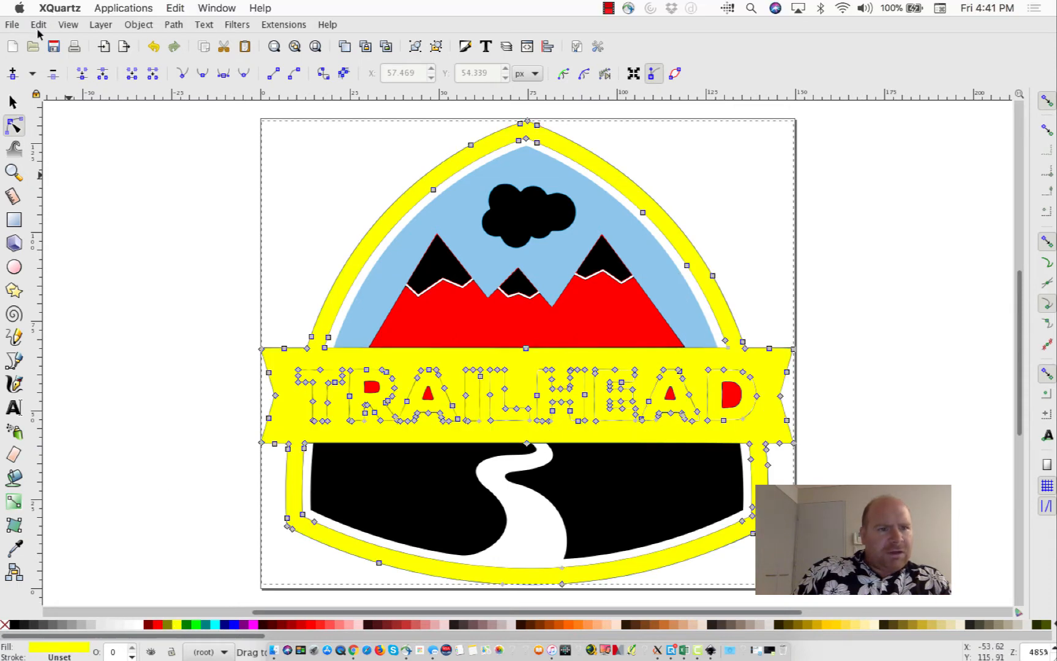
click(68, 24)
mouse_move(64, 44)
click(37, 42)
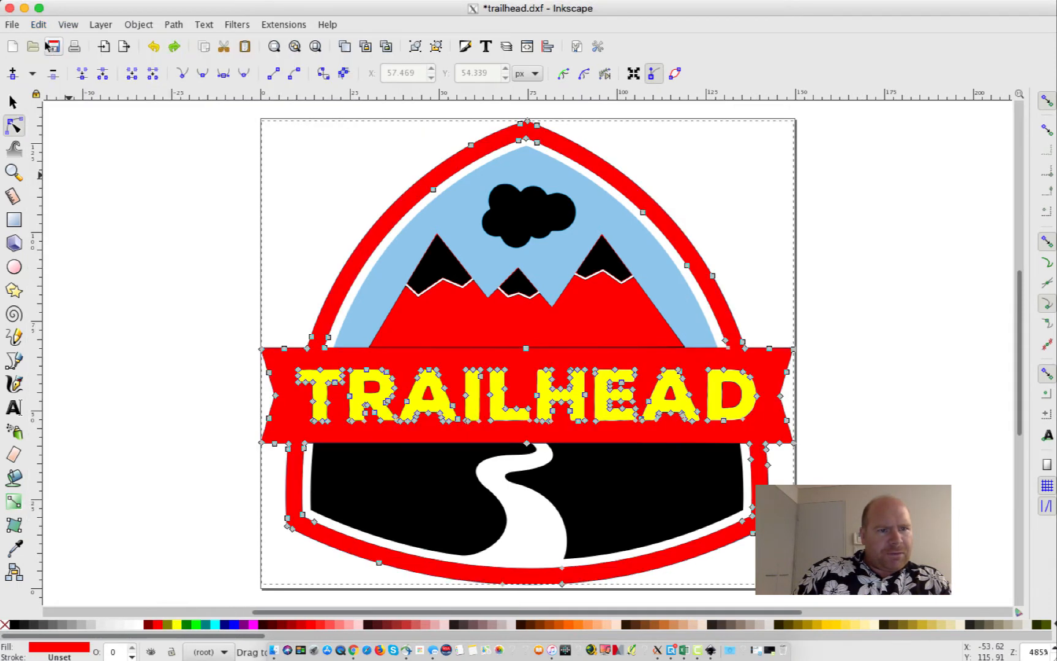
Save the logo as trailhead.dxf in Downloads, overwriting the earlier copy
click(12, 24)
click(104, 155)
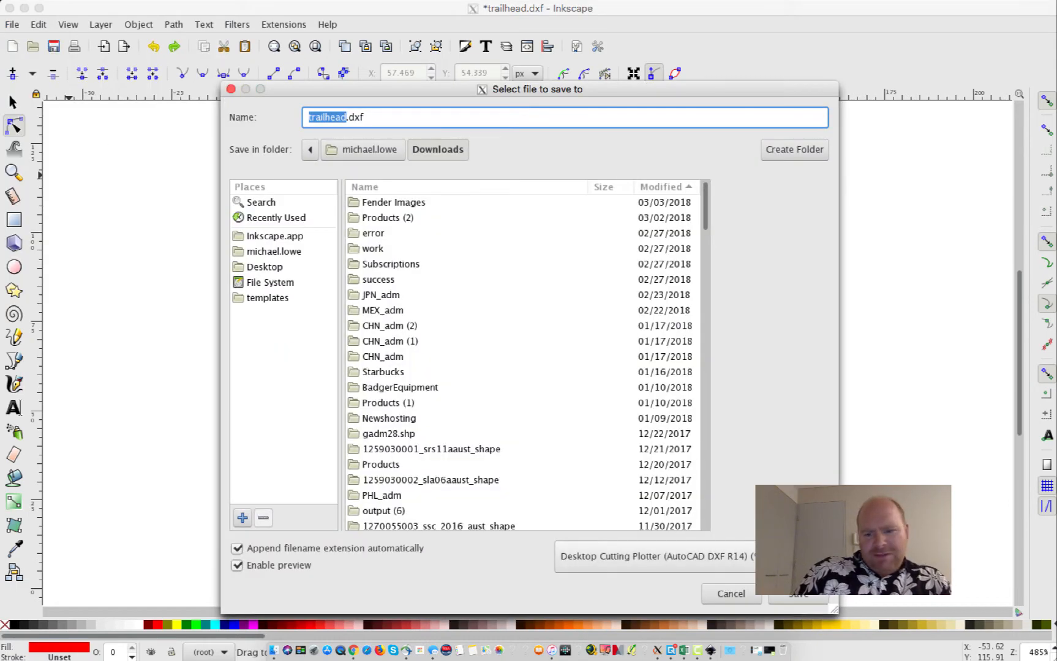
click(793, 594)
click(644, 451)
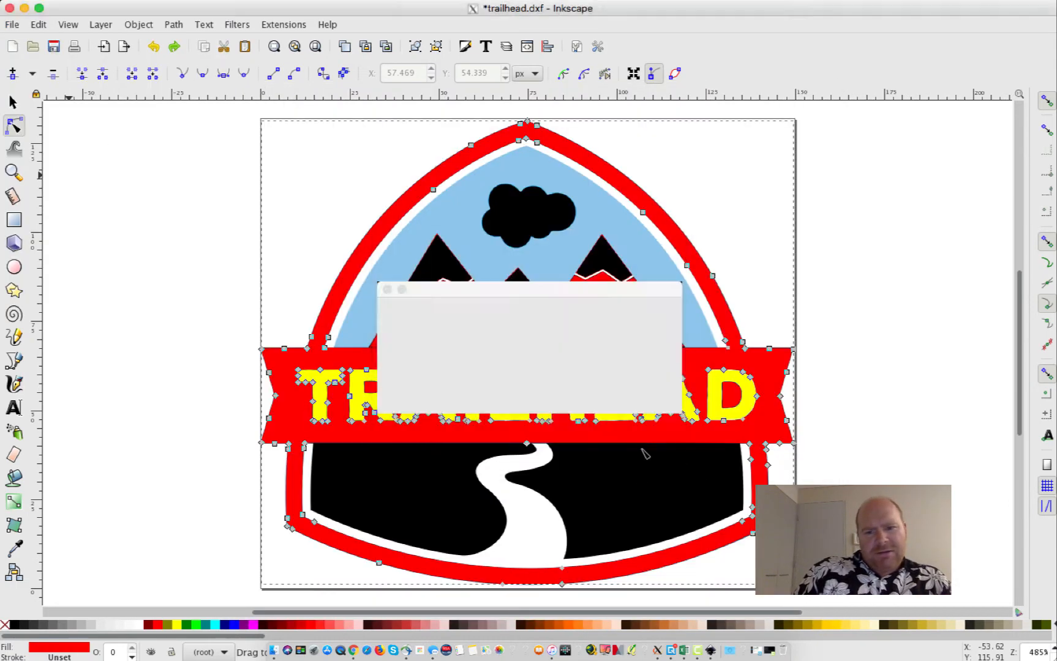
click(638, 394)
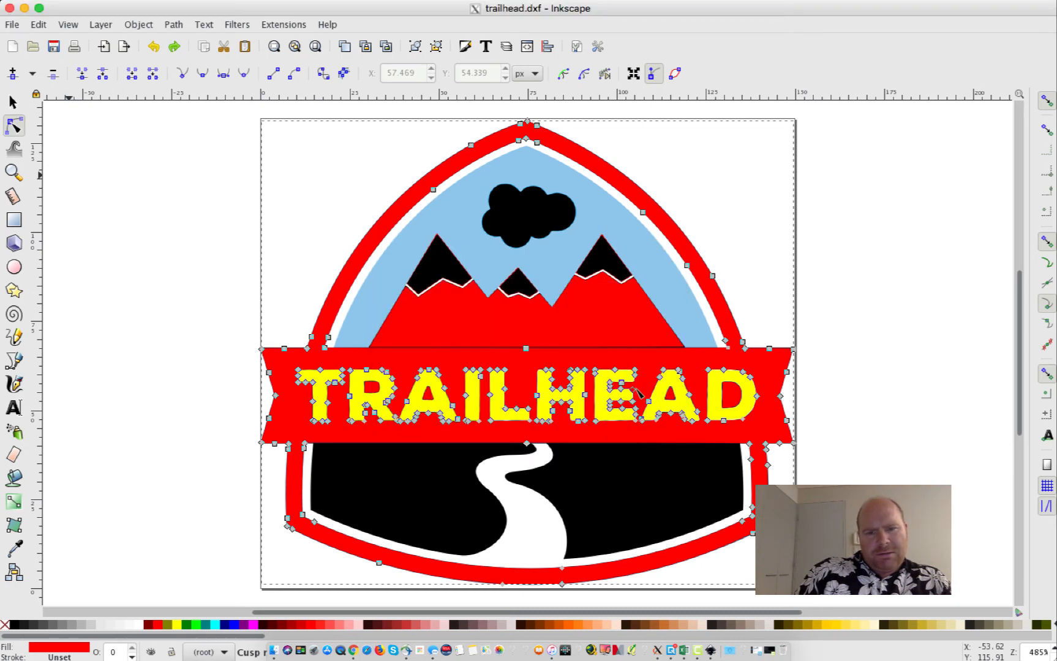
click(12, 24)
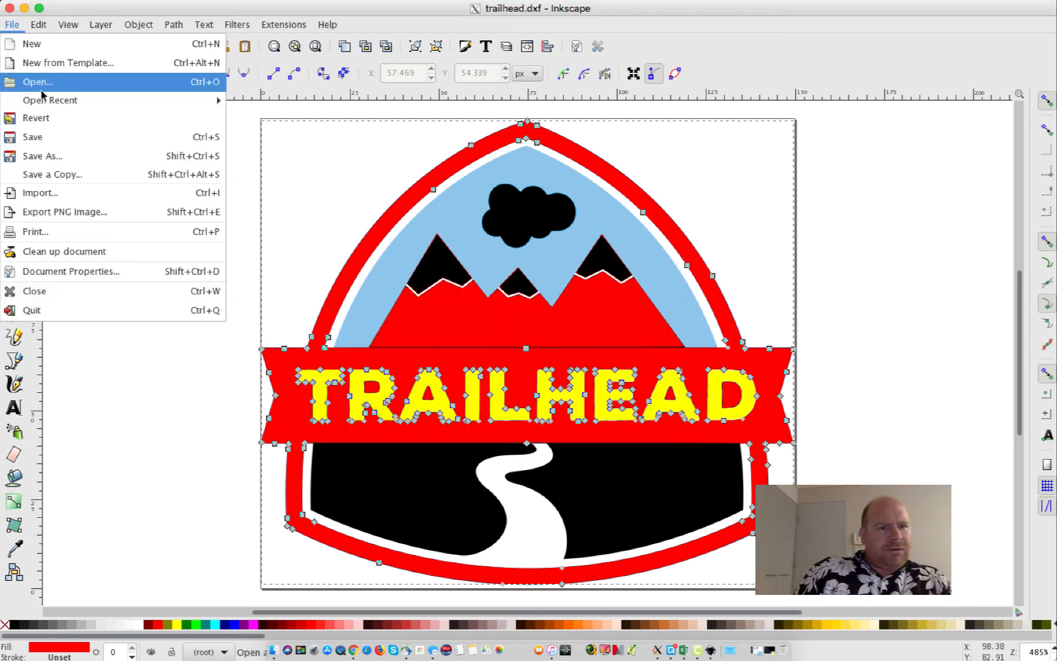
Open trailhead.dxf in Inkscape, accepting the default DXF Input settings
click(42, 80)
scroll(417, 382, down, 15)
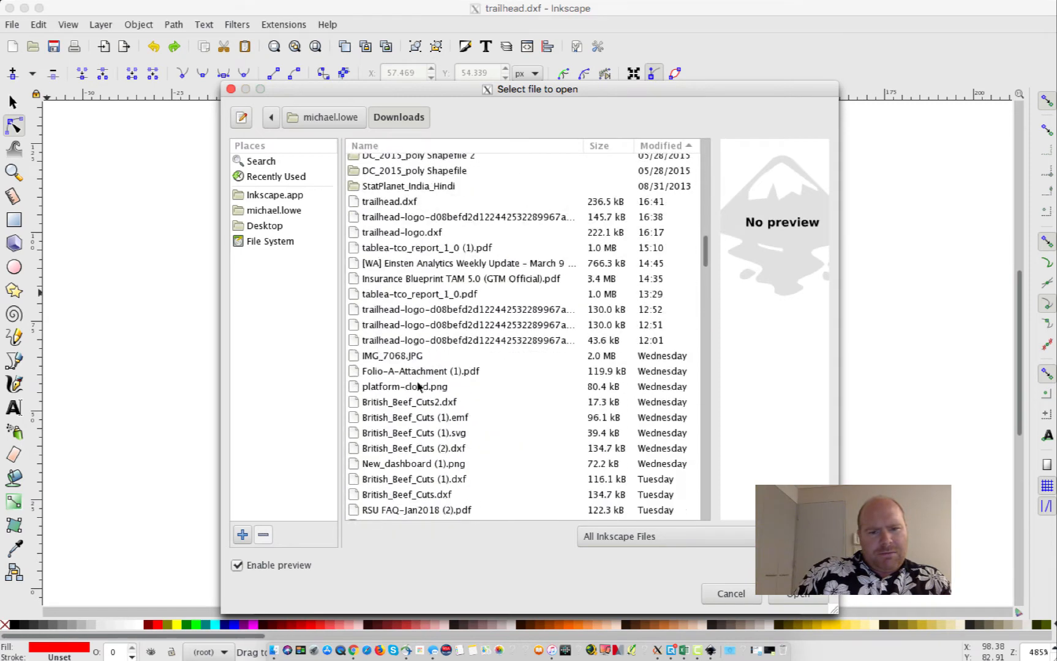
double_click(377, 296)
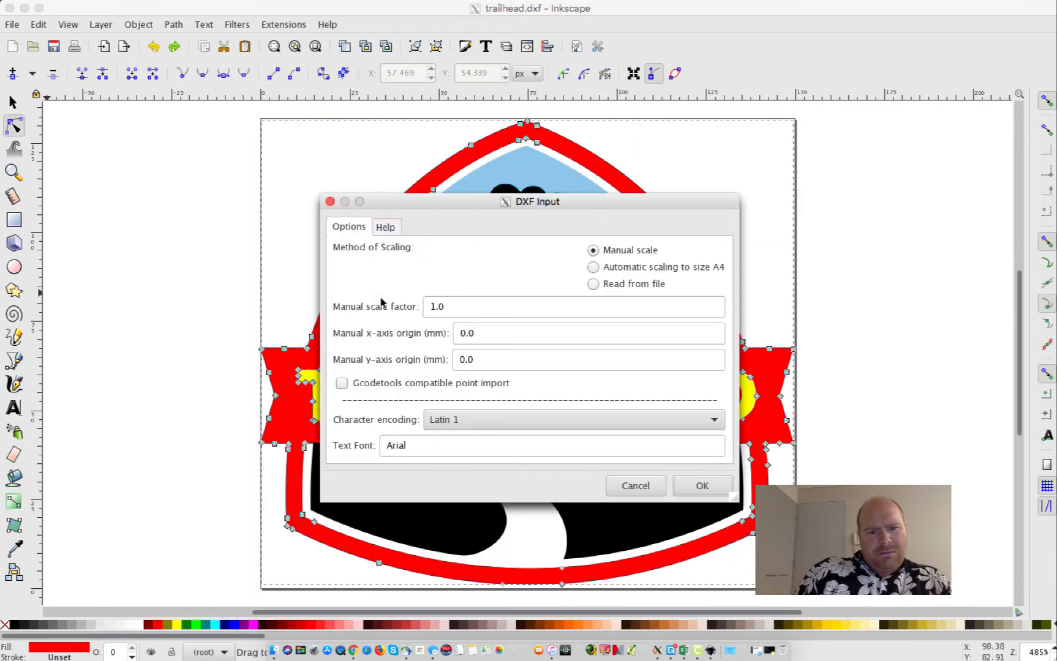
click(702, 485)
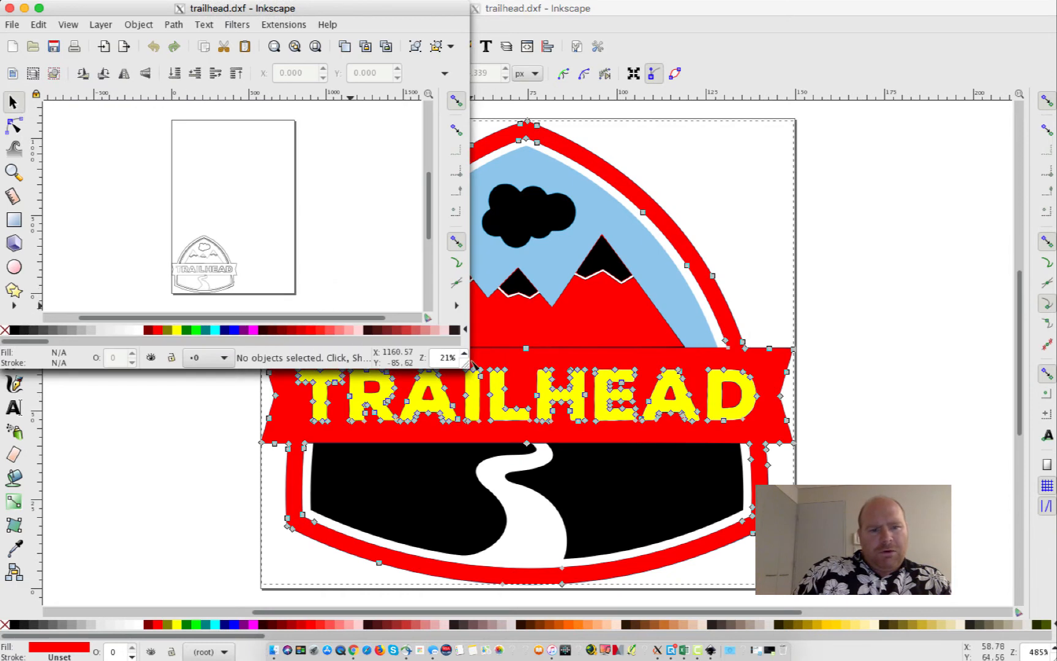
Enlarge the new drawing window to check the outlined logo, then return to Chrome
drag(469, 363, 818, 555)
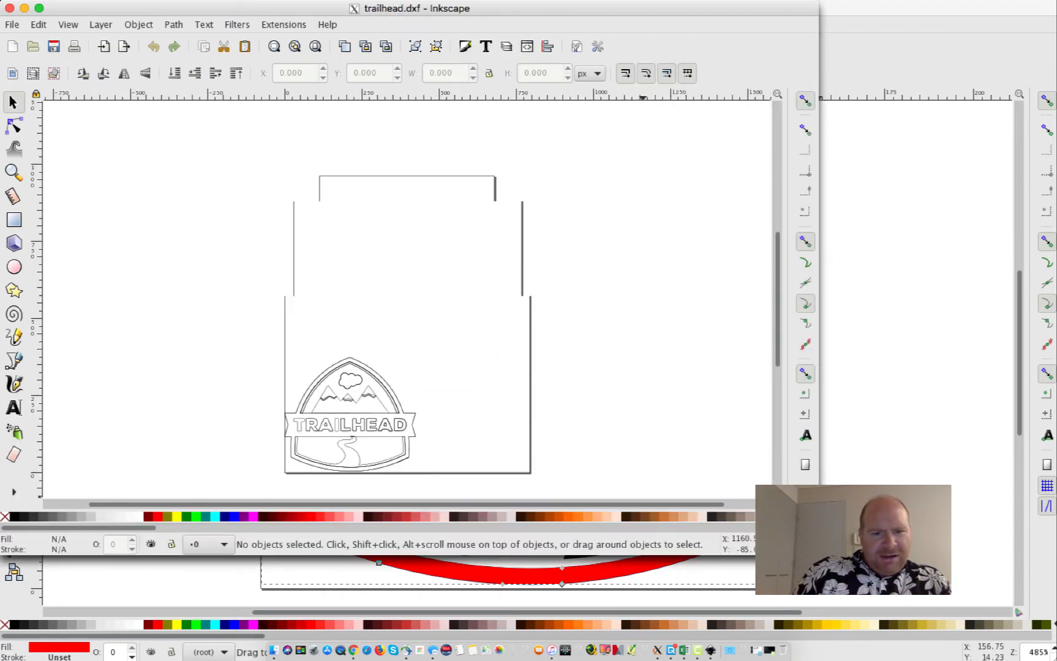
scroll(458, 423, down, 5)
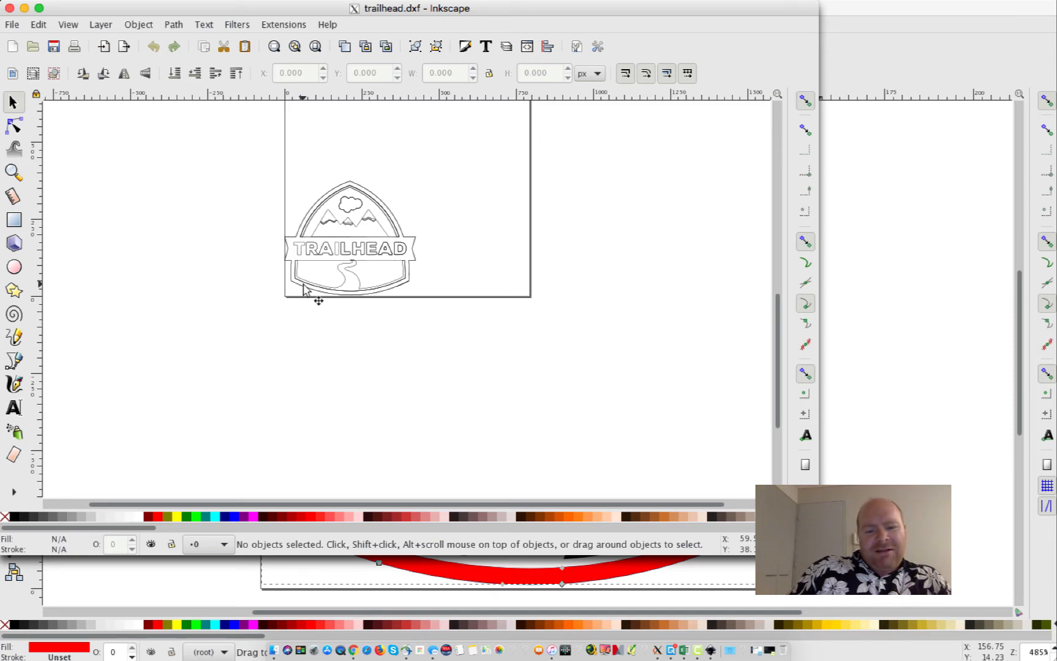
click(354, 651)
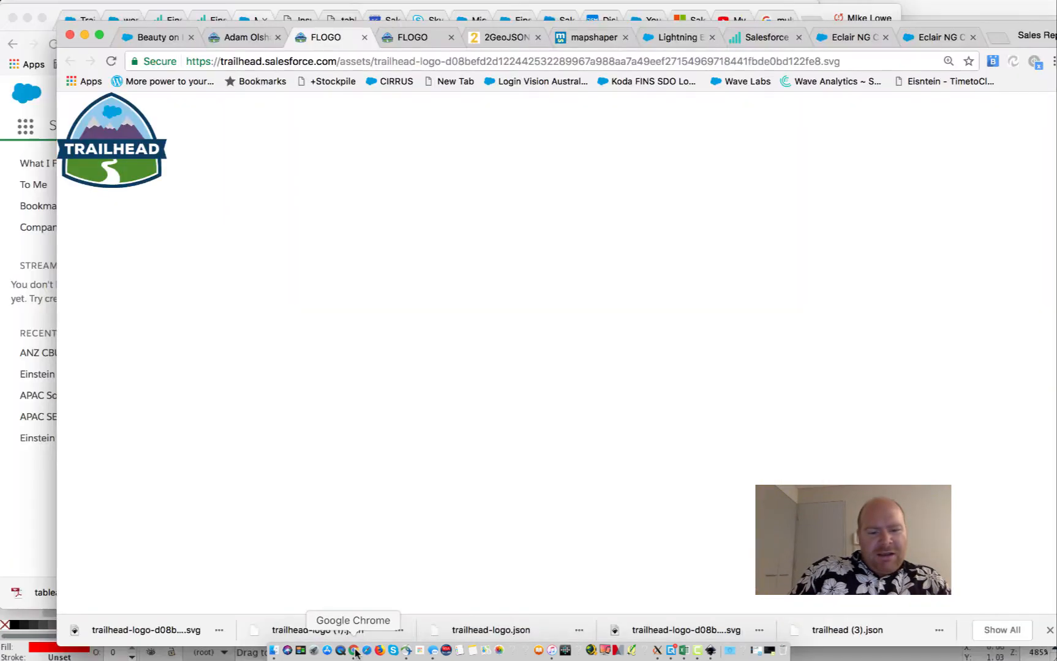
Maximize the browser and set the 2GeoJSON input format to DXF
click(98, 35)
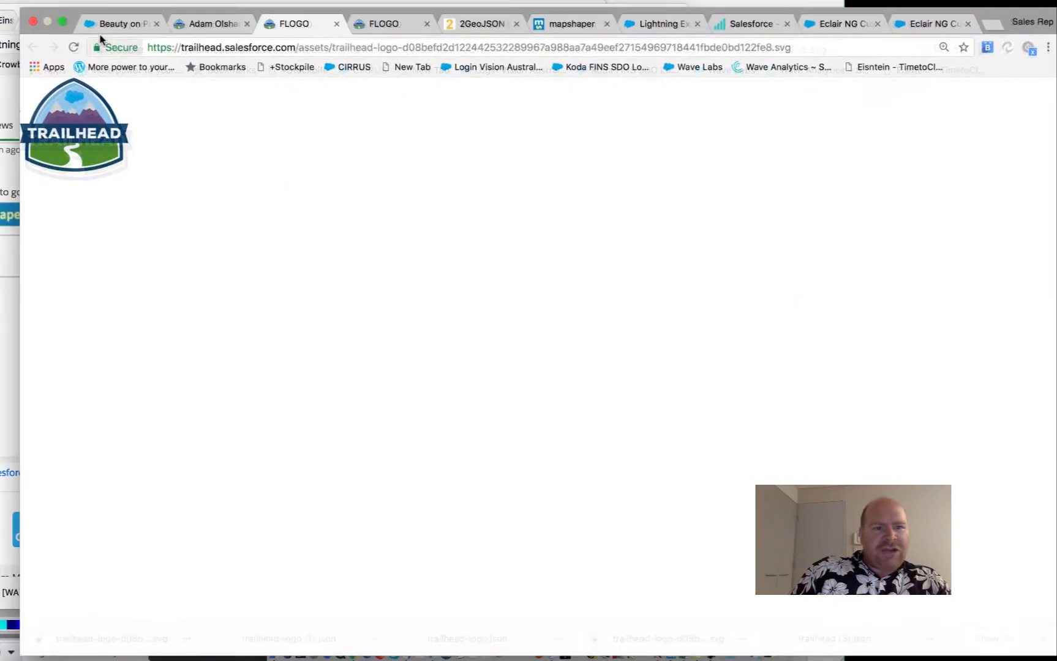
click(468, 18)
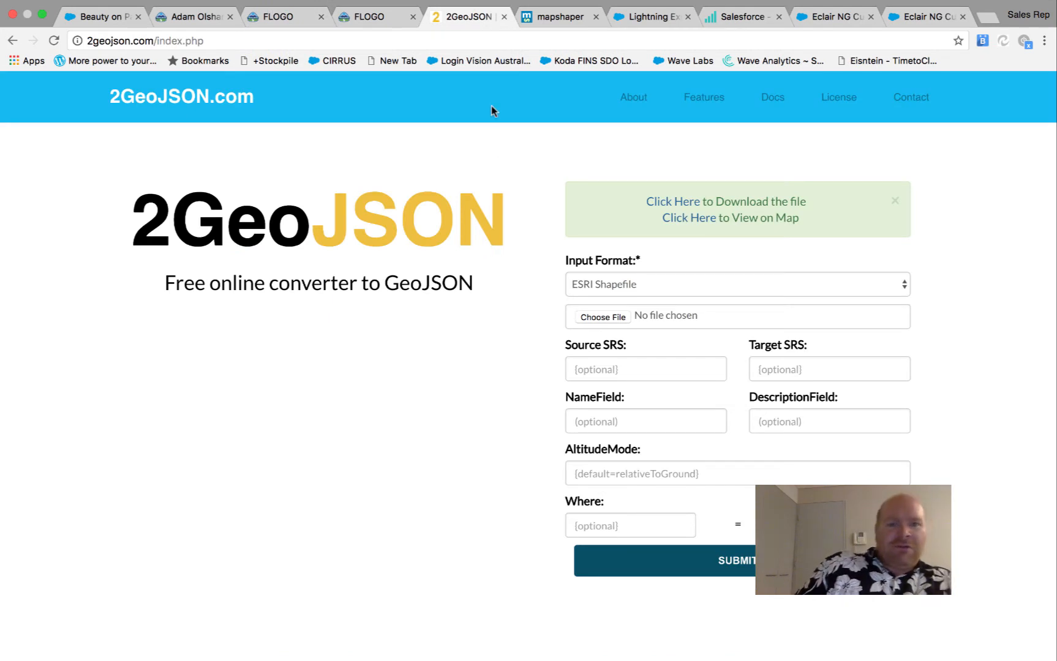
click(615, 288)
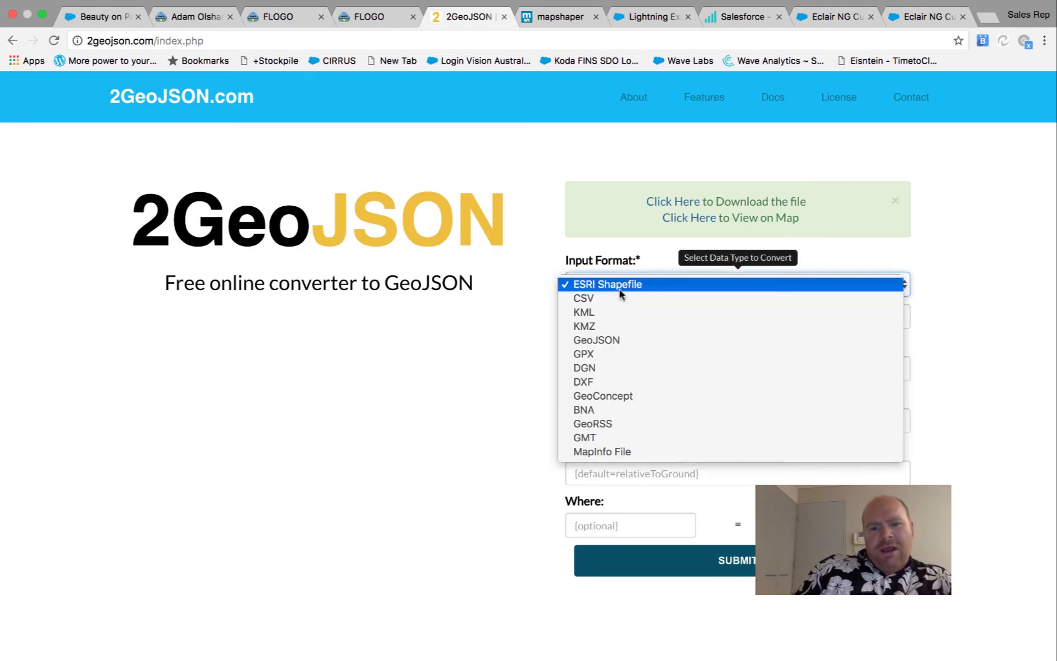
click(641, 381)
Upload trailhead.dxf, convert it, and download the result as trailhead (4).json
click(616, 321)
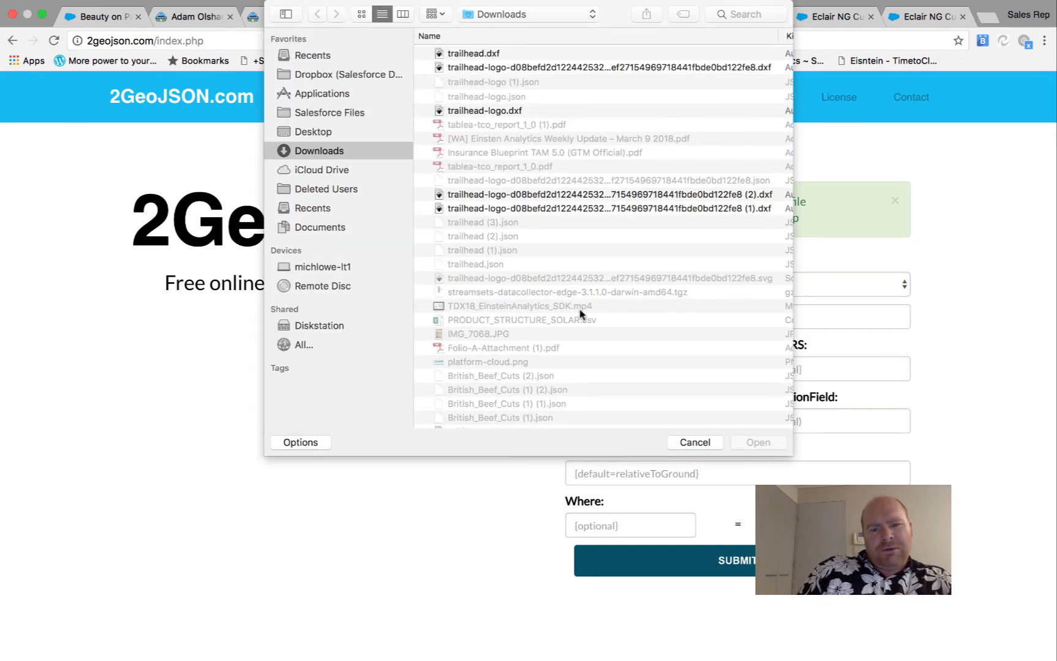
click(694, 443)
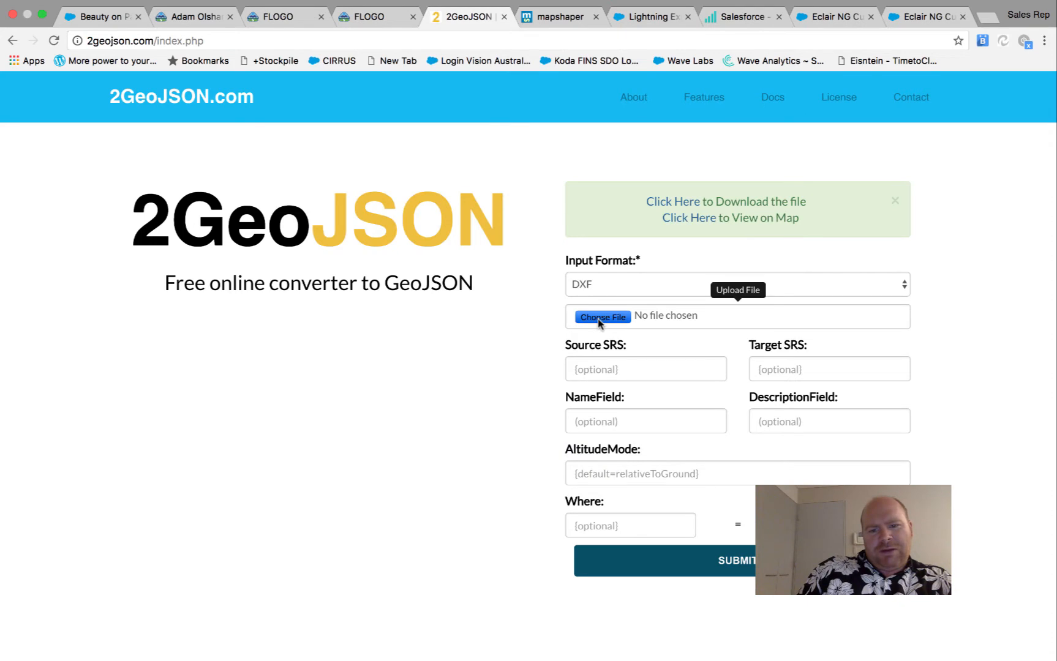
click(600, 319)
click(497, 58)
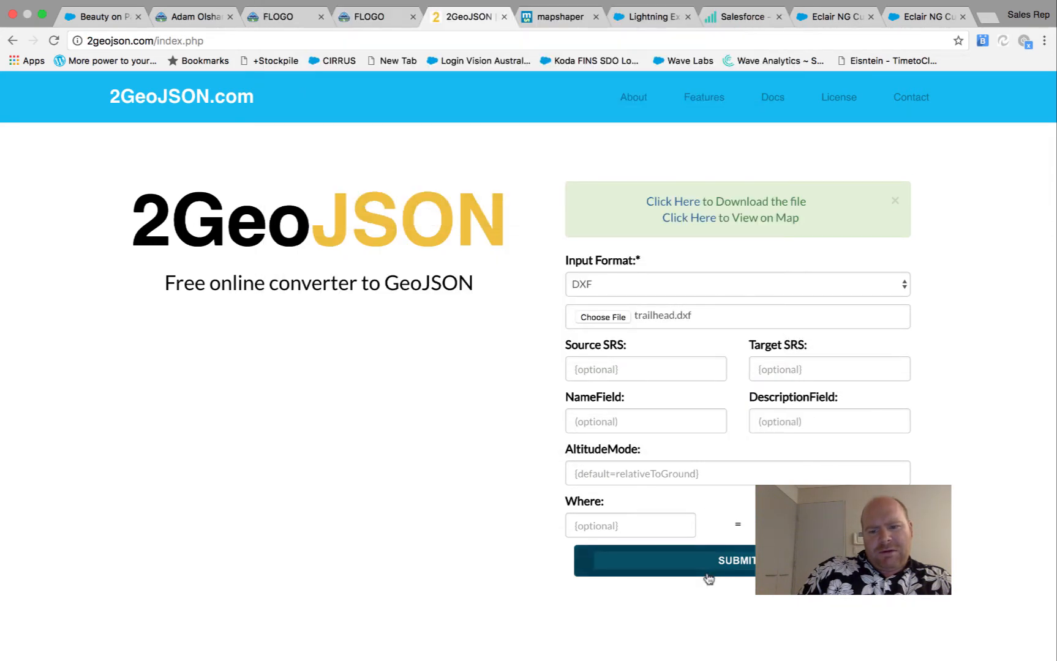
click(712, 571)
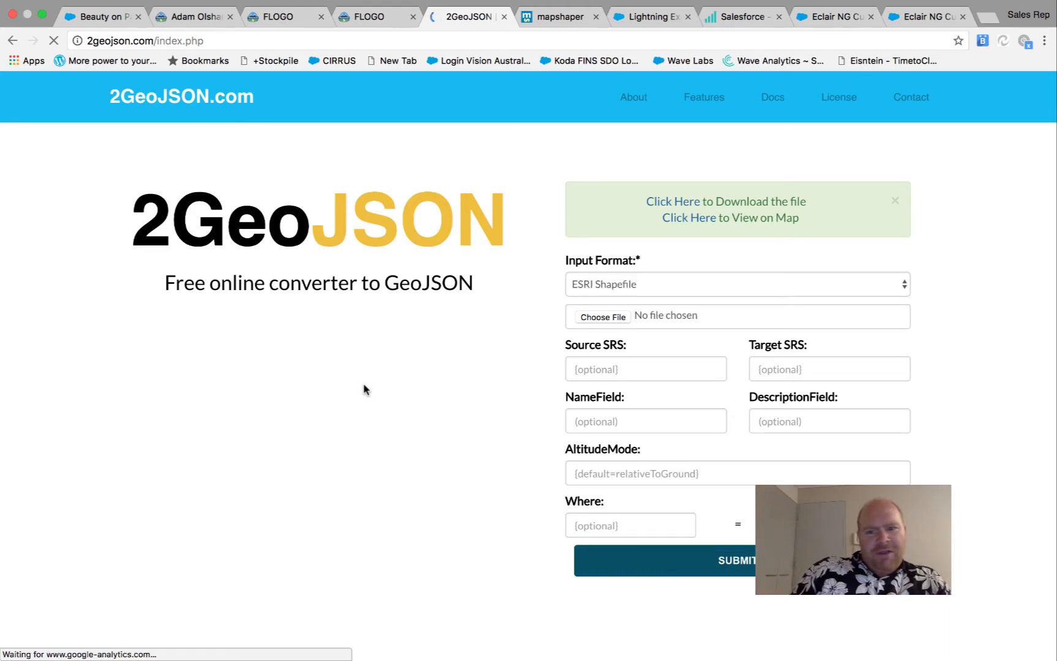
click(677, 204)
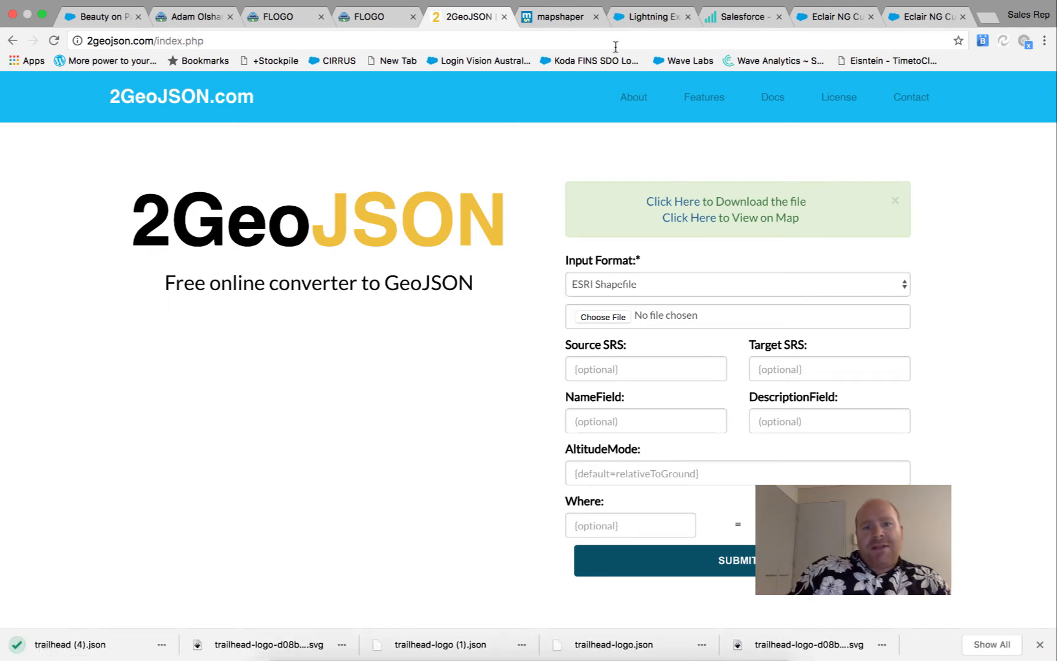
click(558, 16)
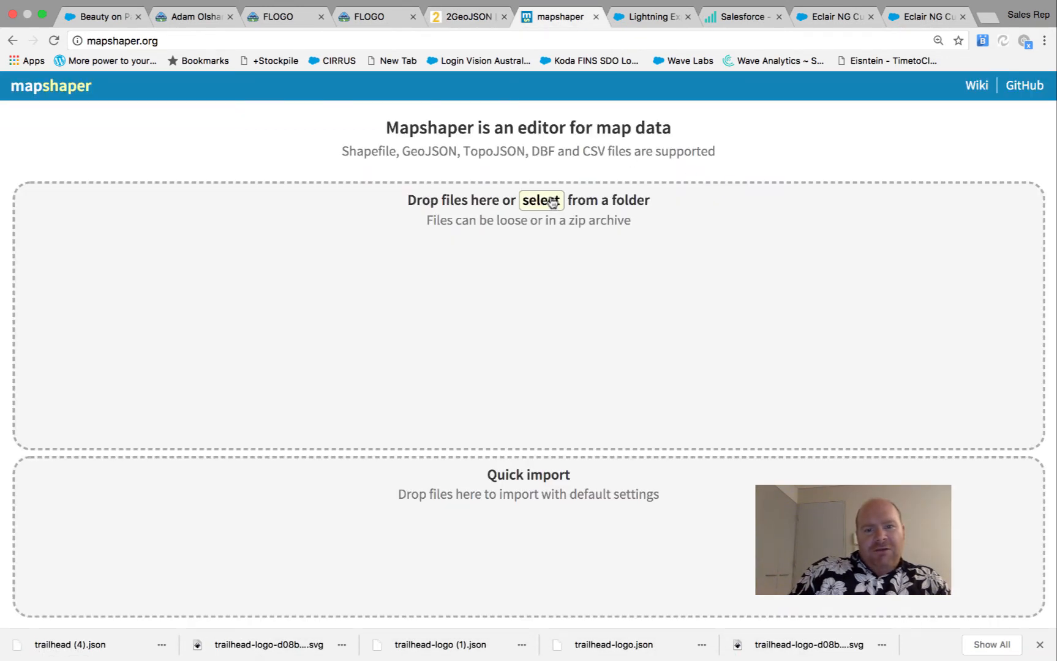
Import trailhead (4).json into mapshaper
click(541, 200)
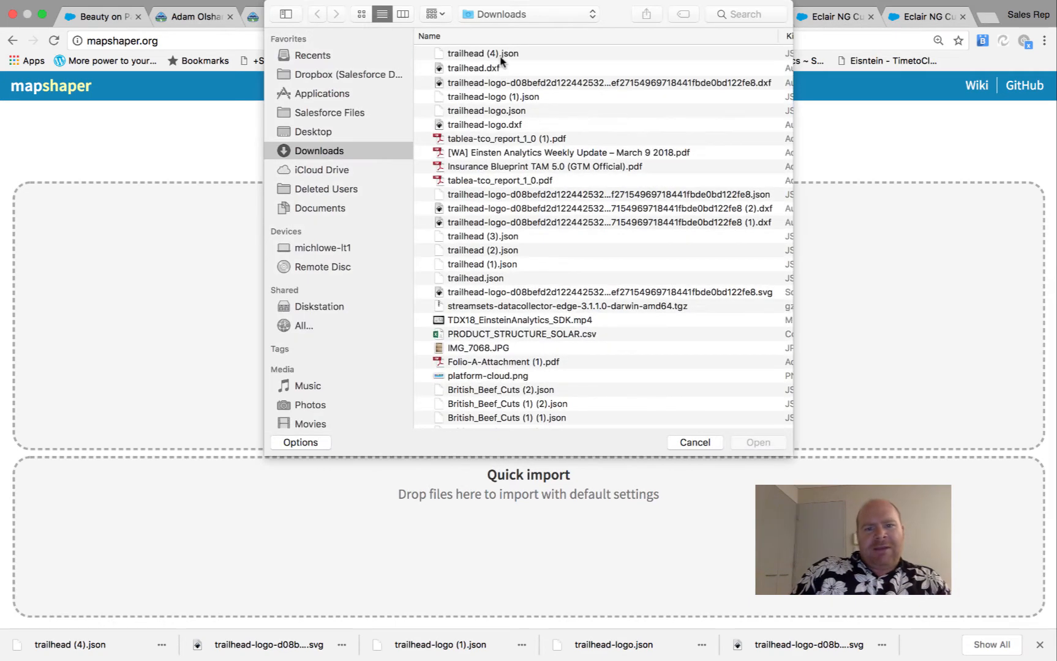
click(501, 55)
click(763, 448)
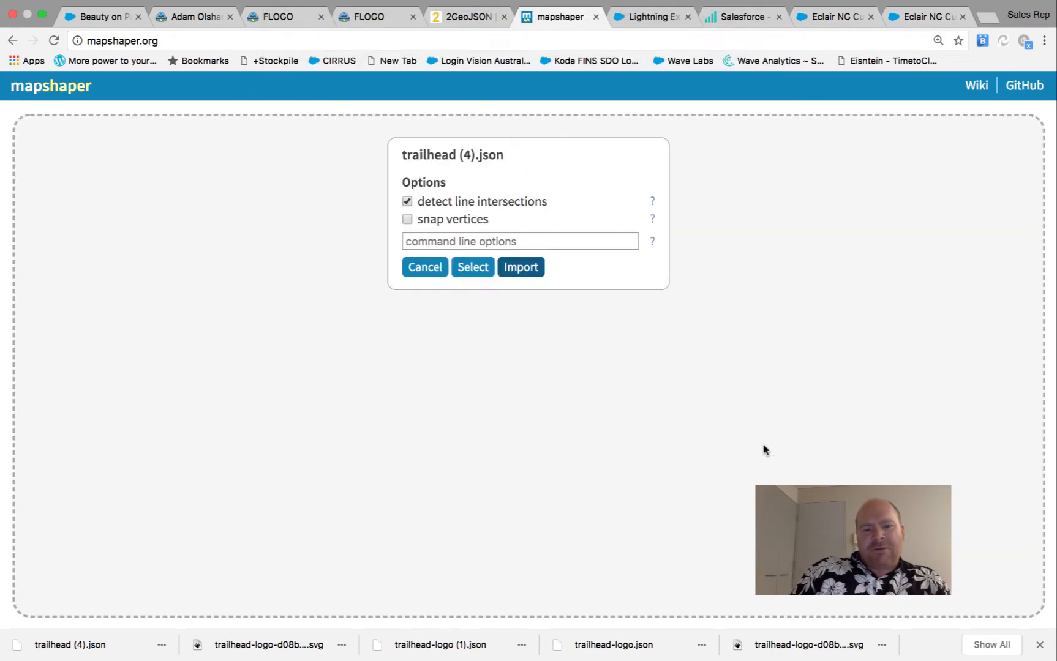
click(532, 268)
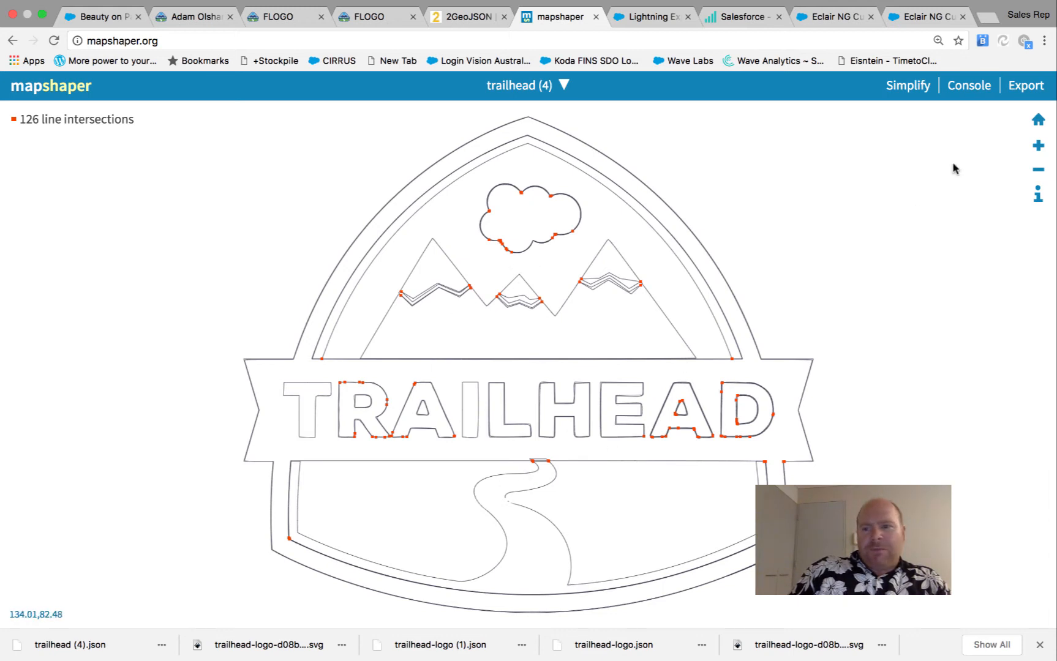
Inspect the attributes of the logo's outer outline arcs, then open the console
click(1036, 195)
mouse_move(625, 219)
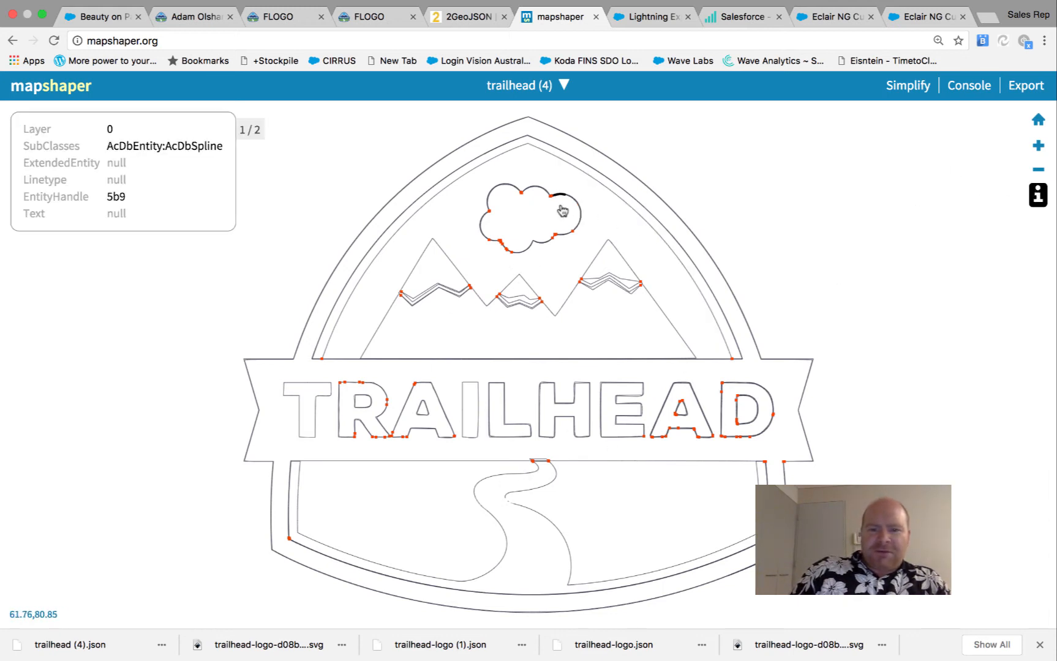
click(615, 199)
click(502, 159)
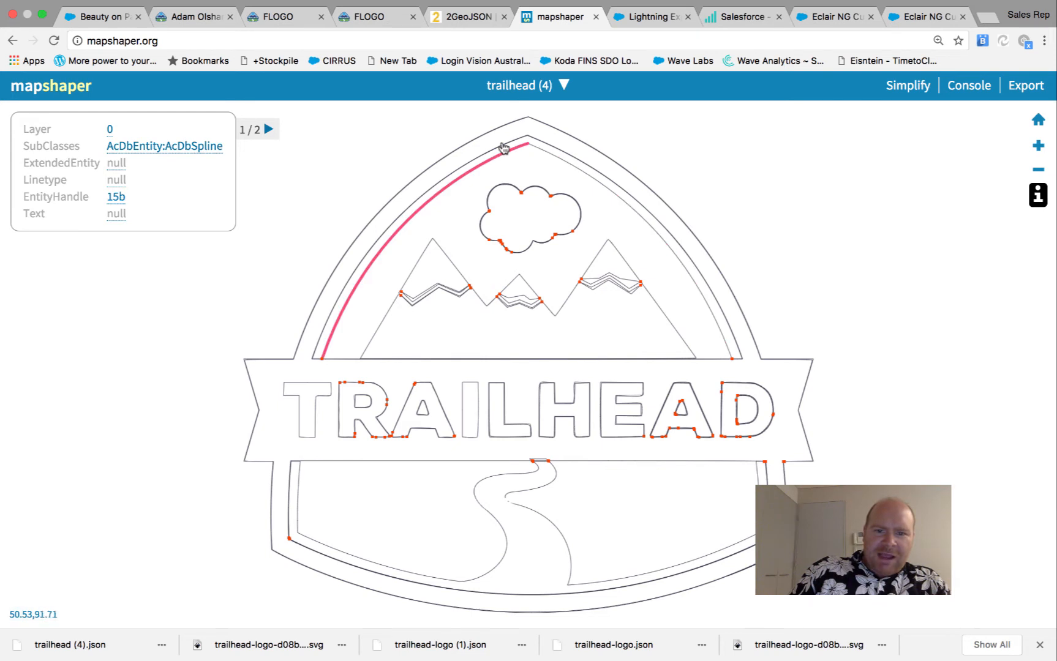
click(503, 148)
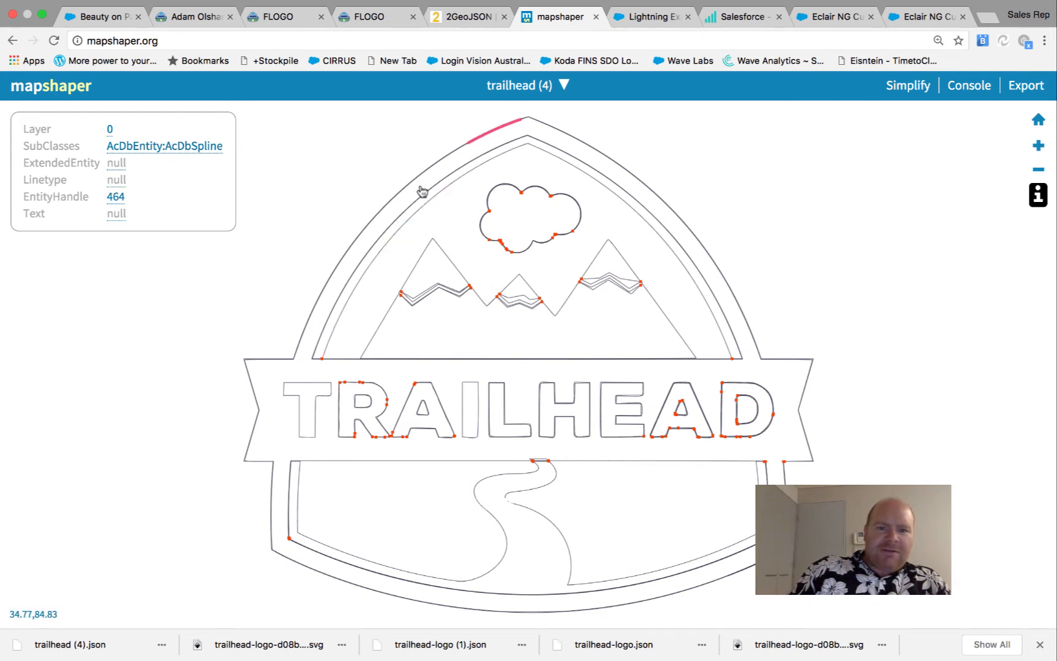
click(530, 224)
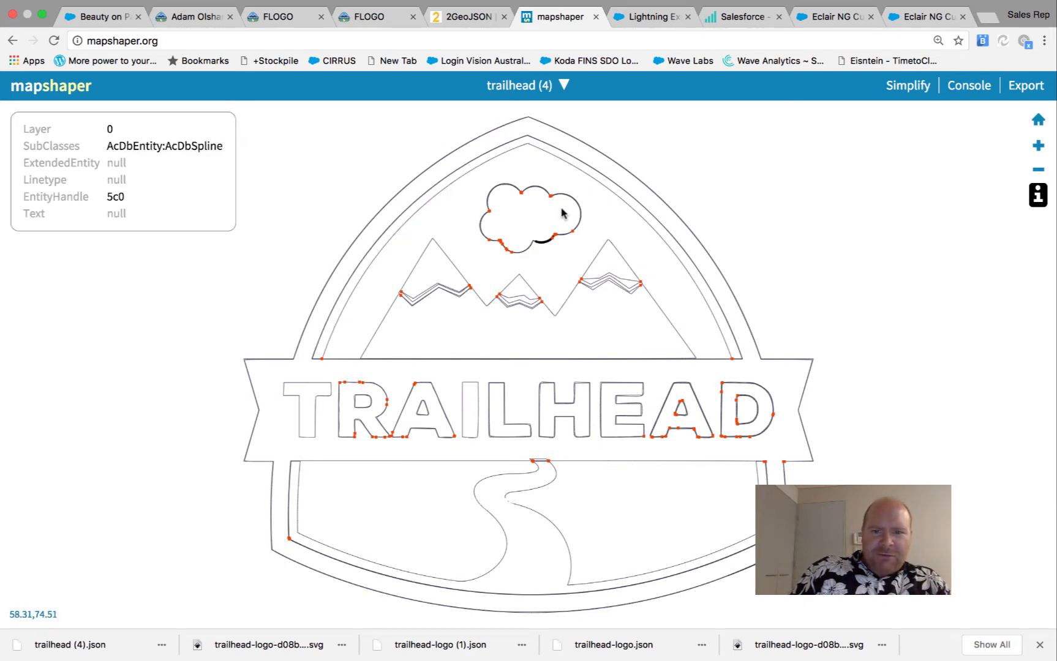
click(969, 86)
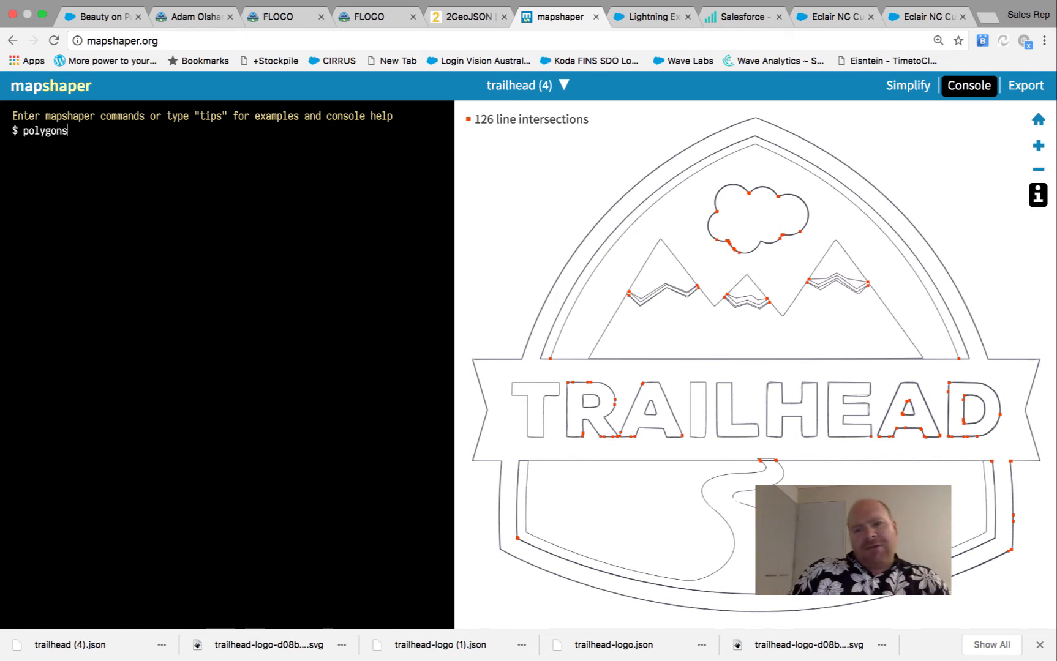
Run the polygons command and confirm the letter A is now a single polygon
key(Return)
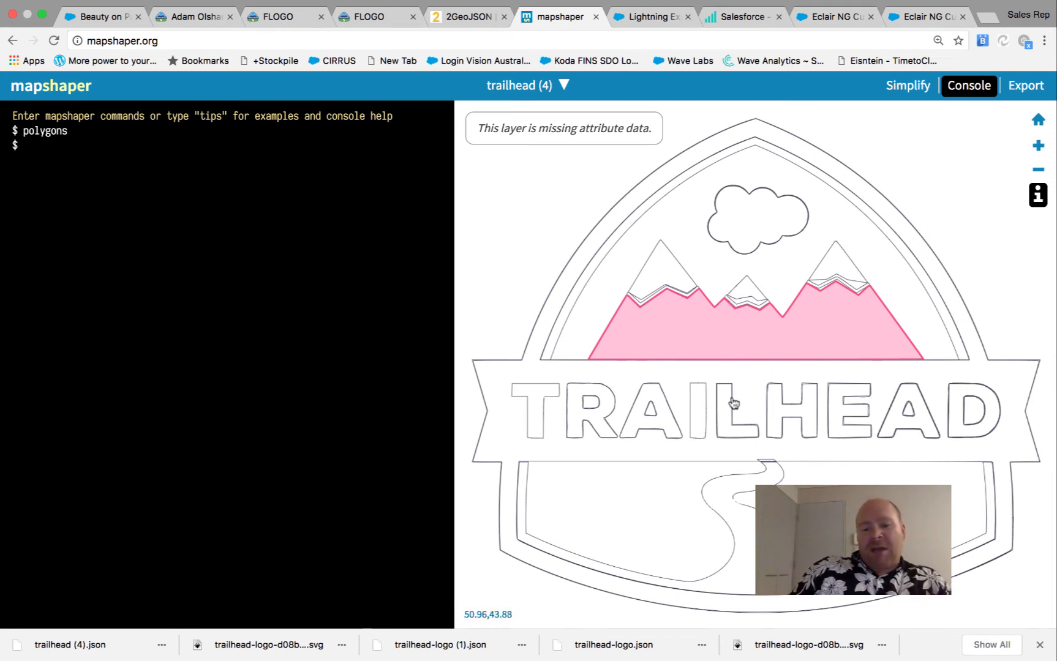
click(666, 419)
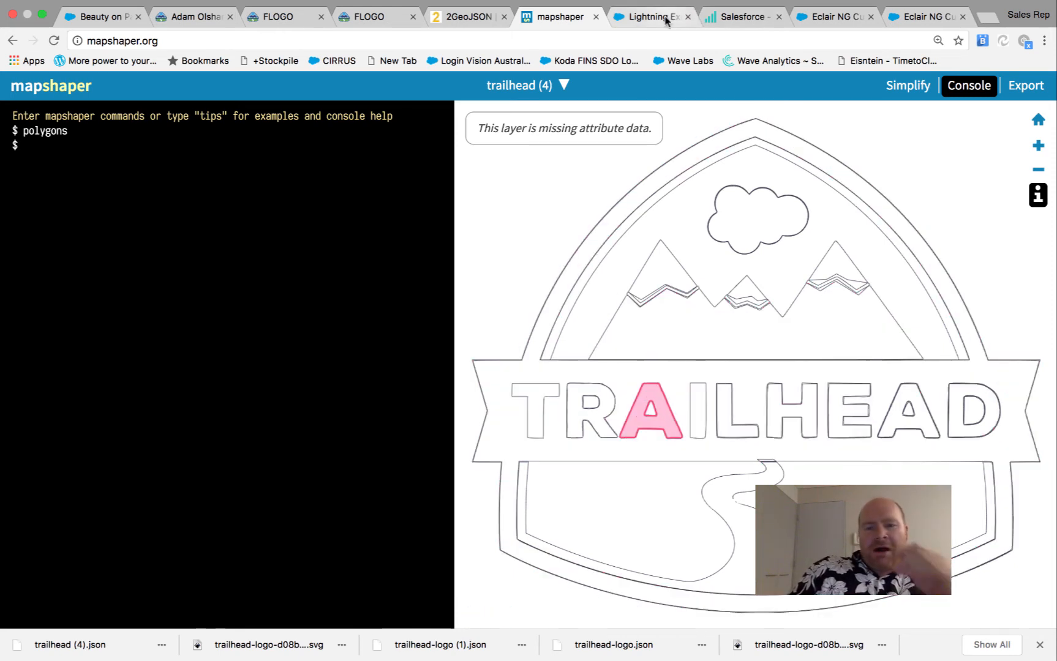
click(710, 18)
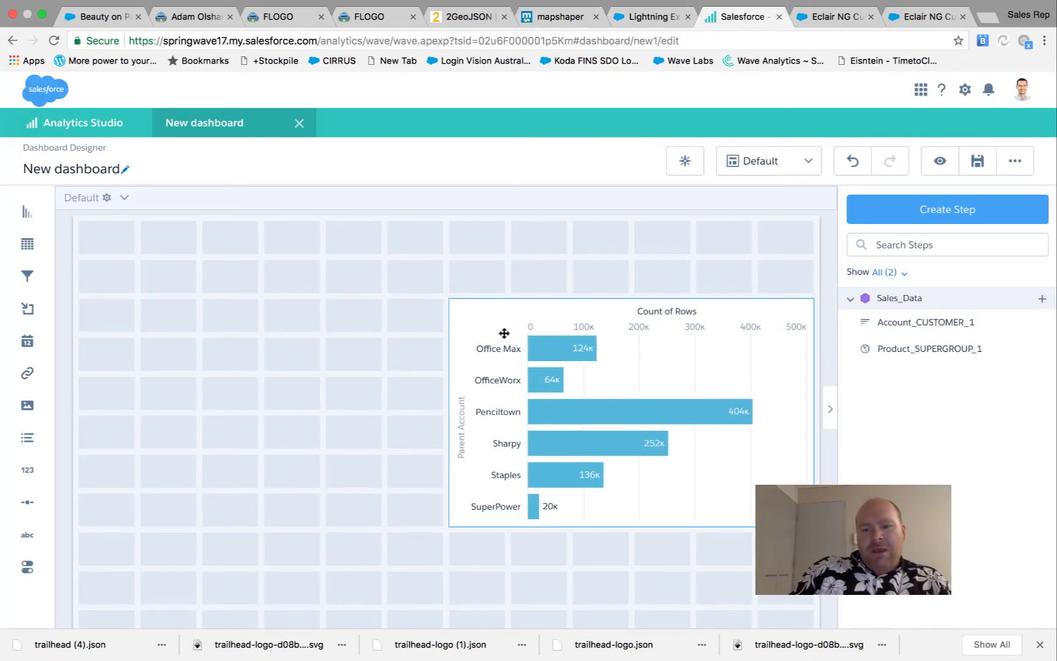
Group the Sales_Data Count of Rows bar chart by Product Category on the vertical axis
click(952, 214)
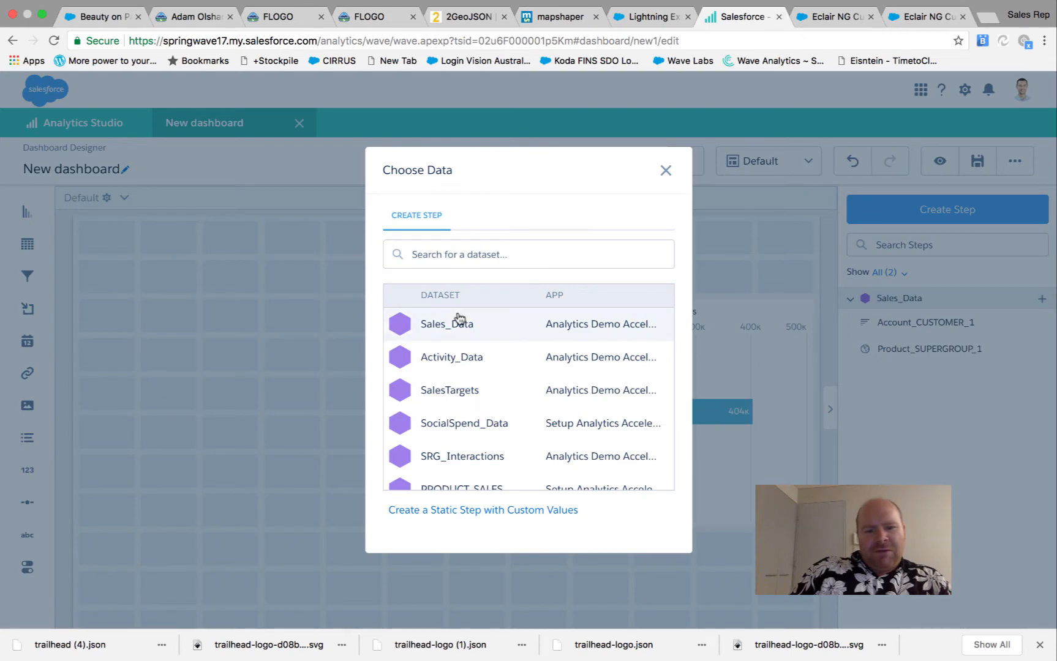
click(459, 321)
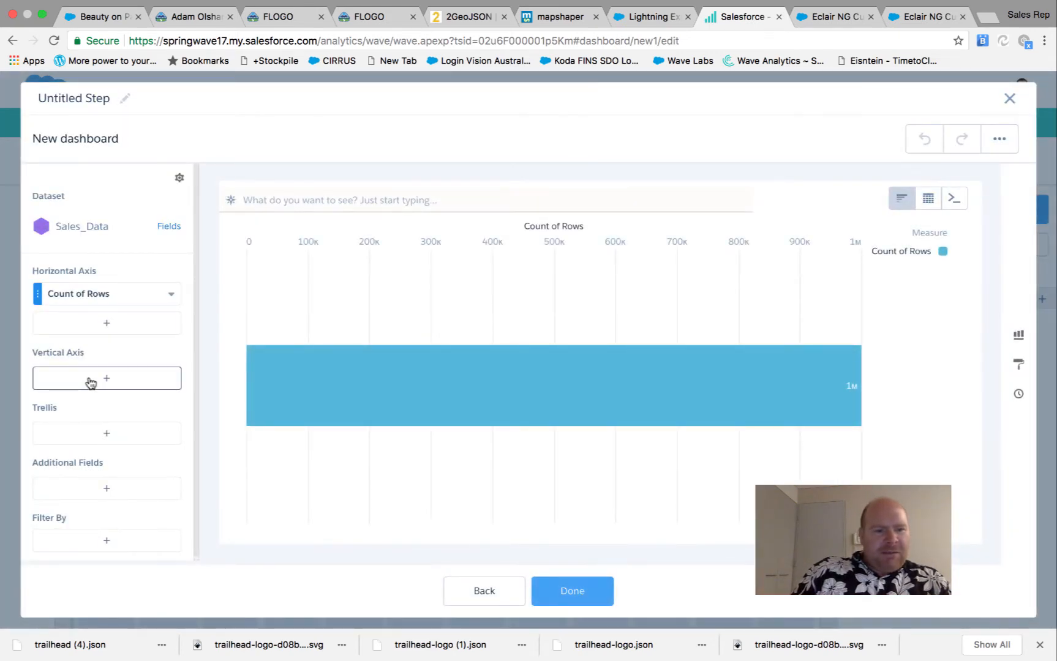
click(175, 369)
scroll(314, 509, down, 5)
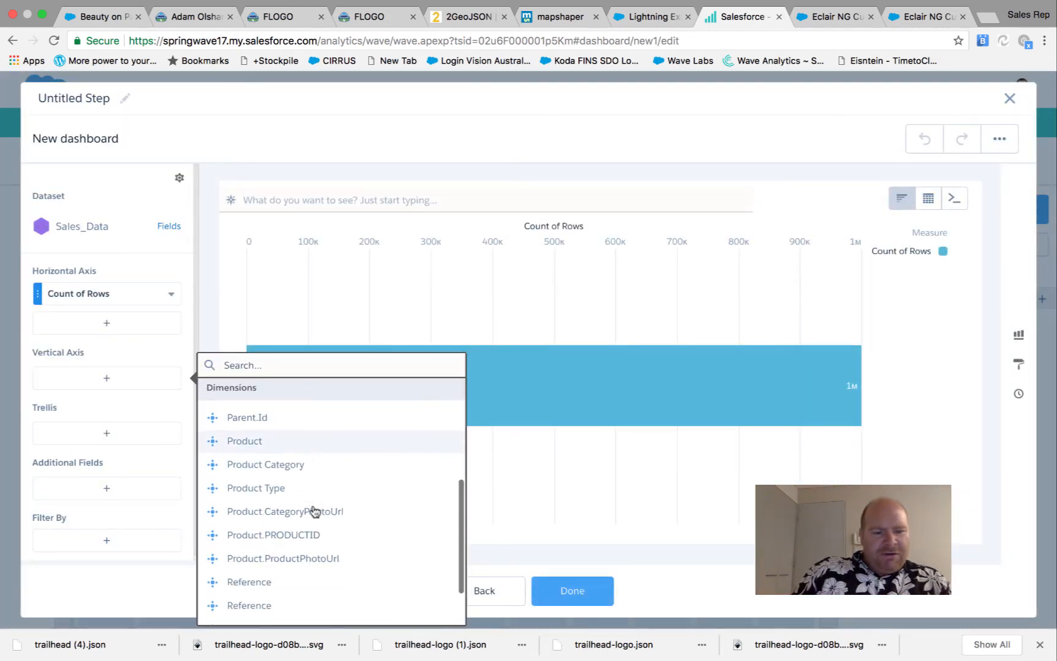
click(312, 476)
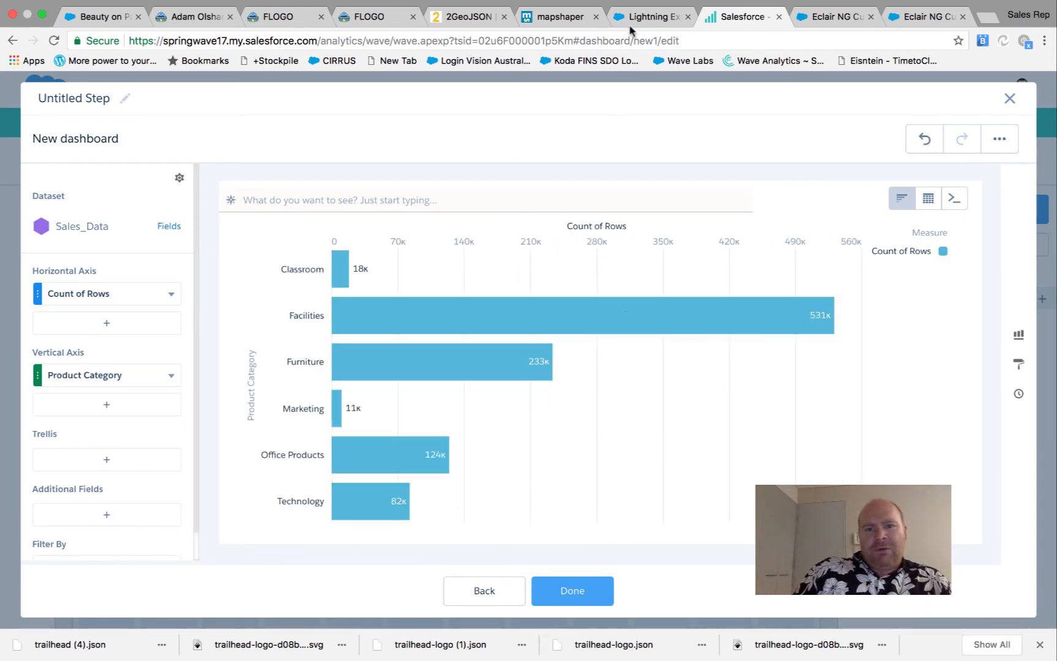
click(560, 18)
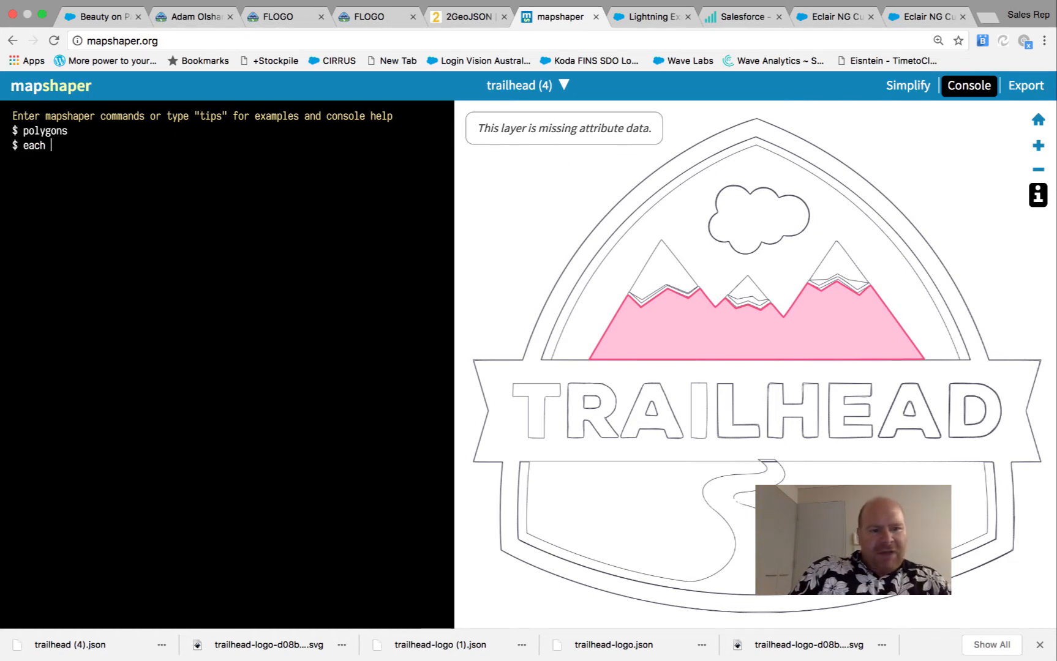
Run each id=id to add an id field, then give the cloud id 1 and sky arch id 2
text(=id)
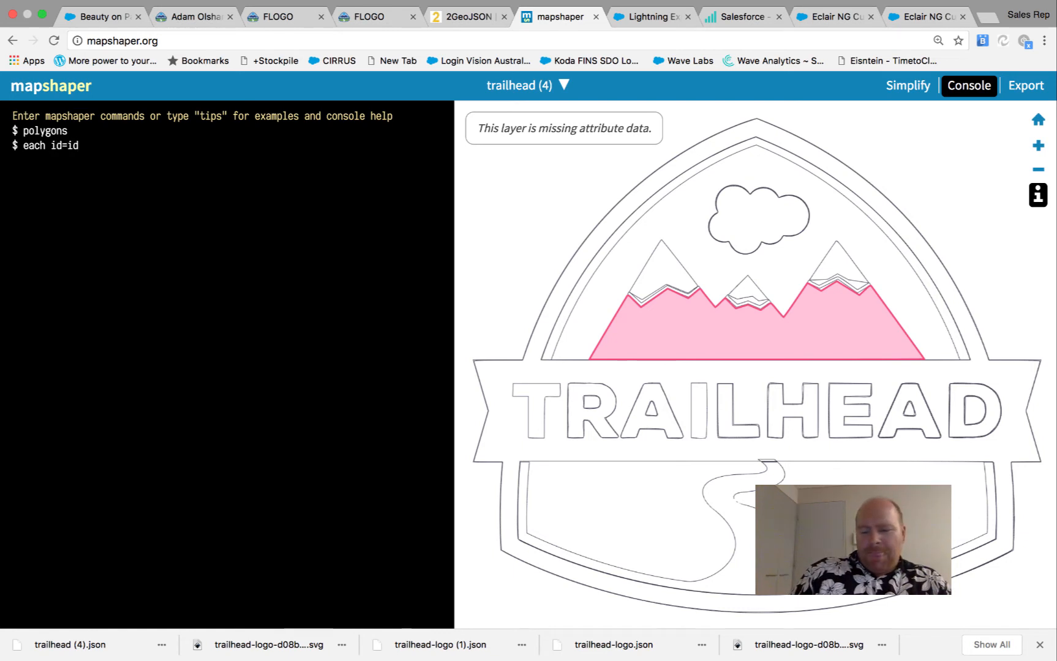
key(Return)
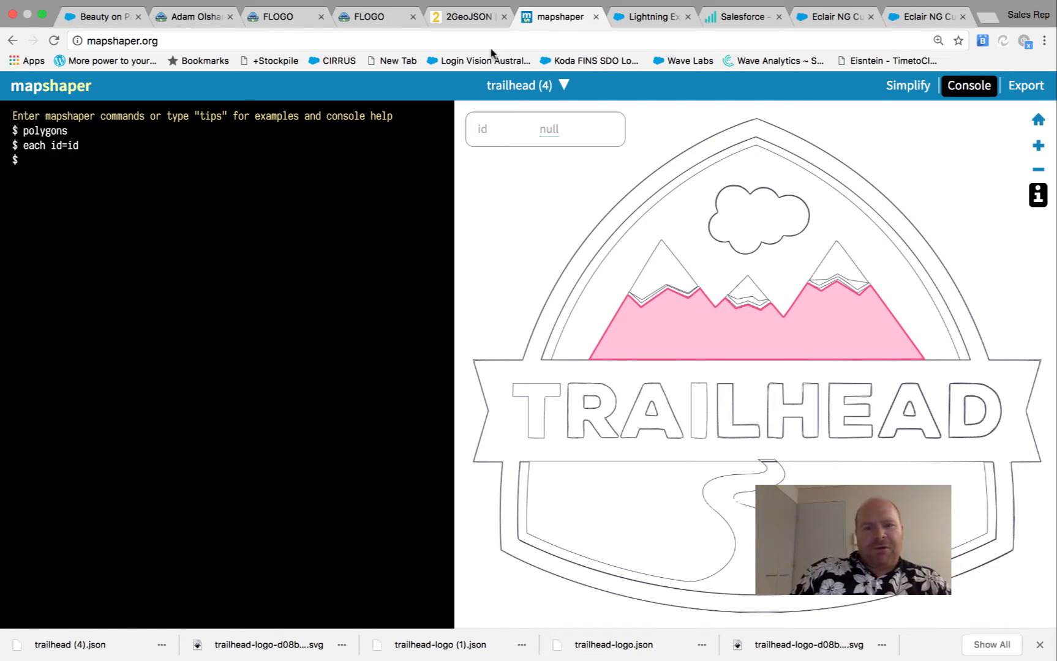
click(753, 227)
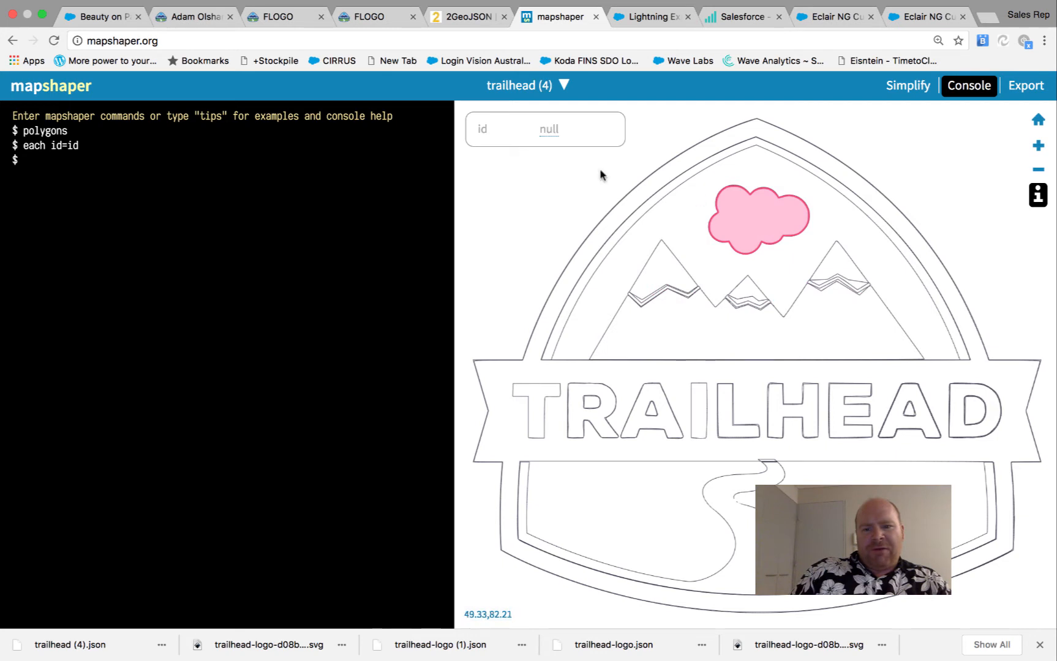
click(550, 131)
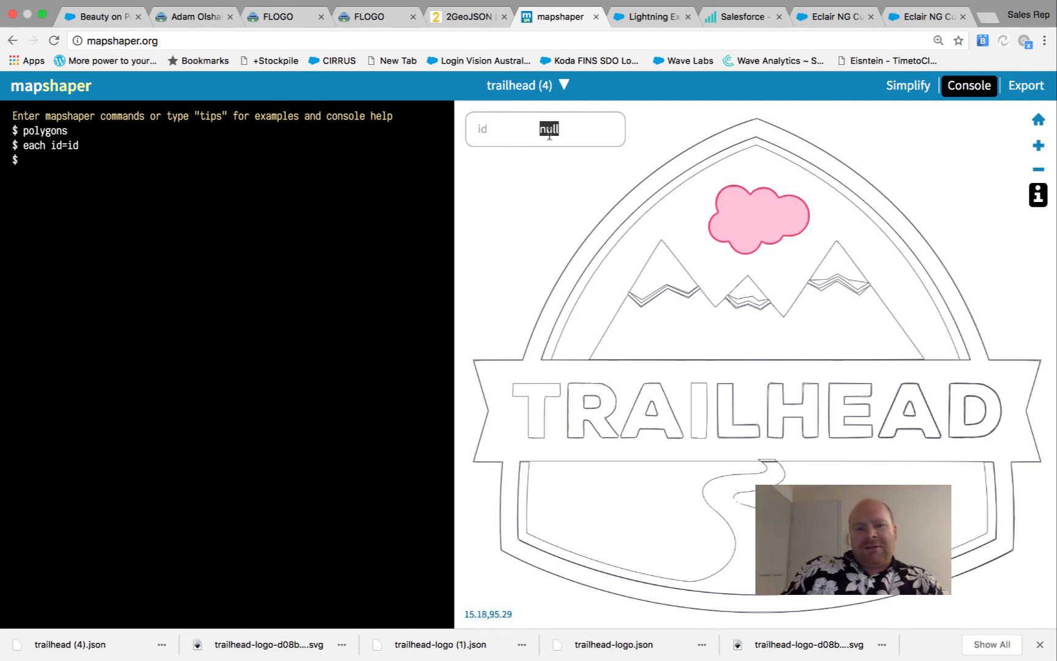
text(1)
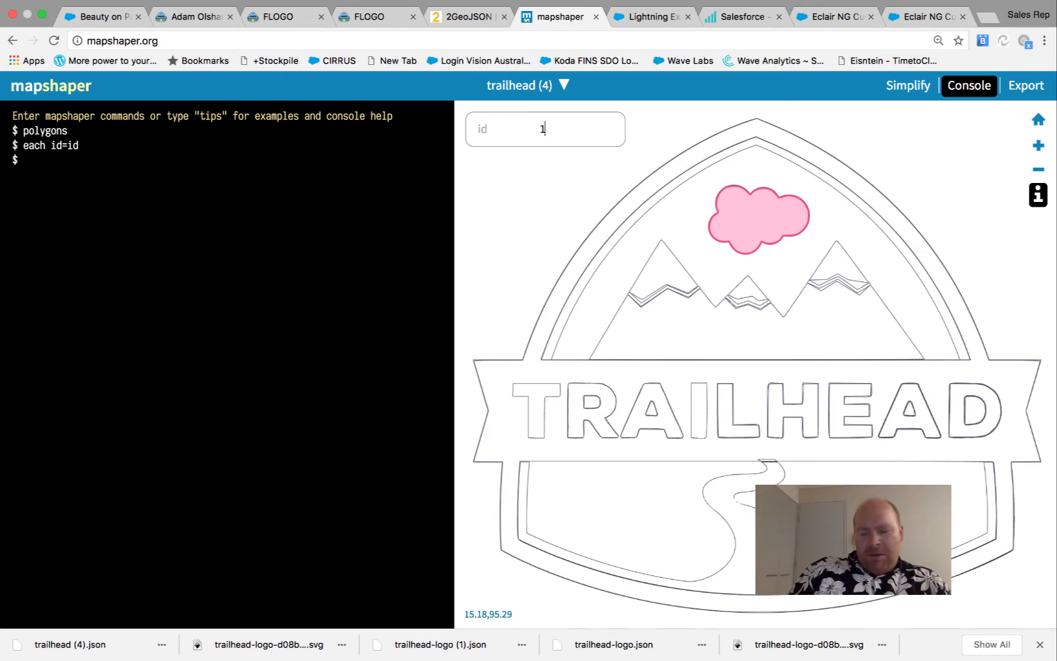
click(769, 178)
click(549, 129)
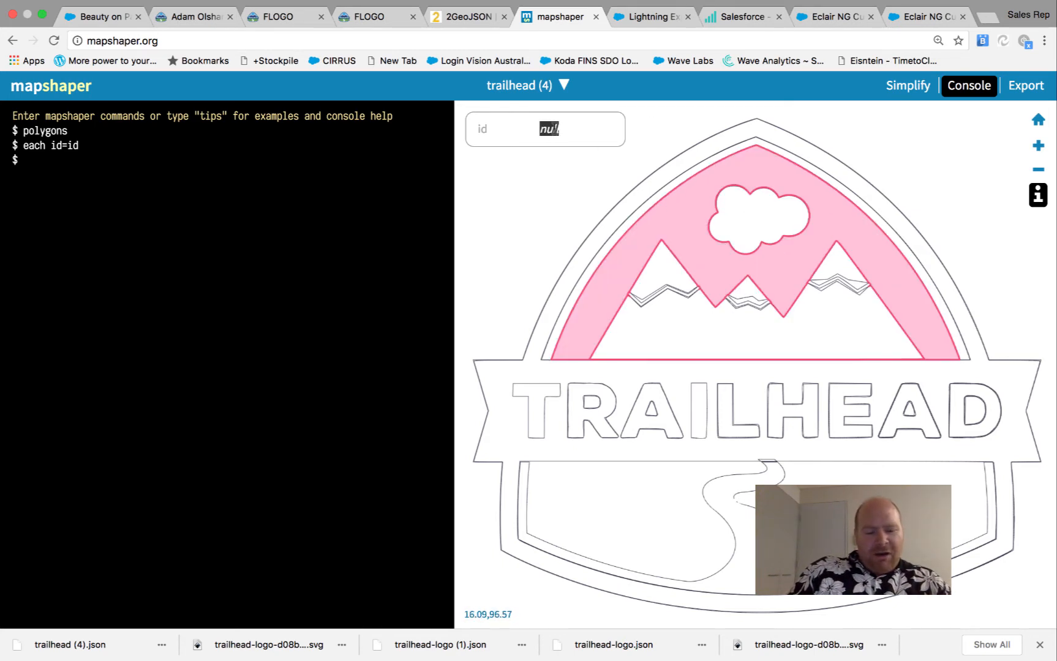
text(2)
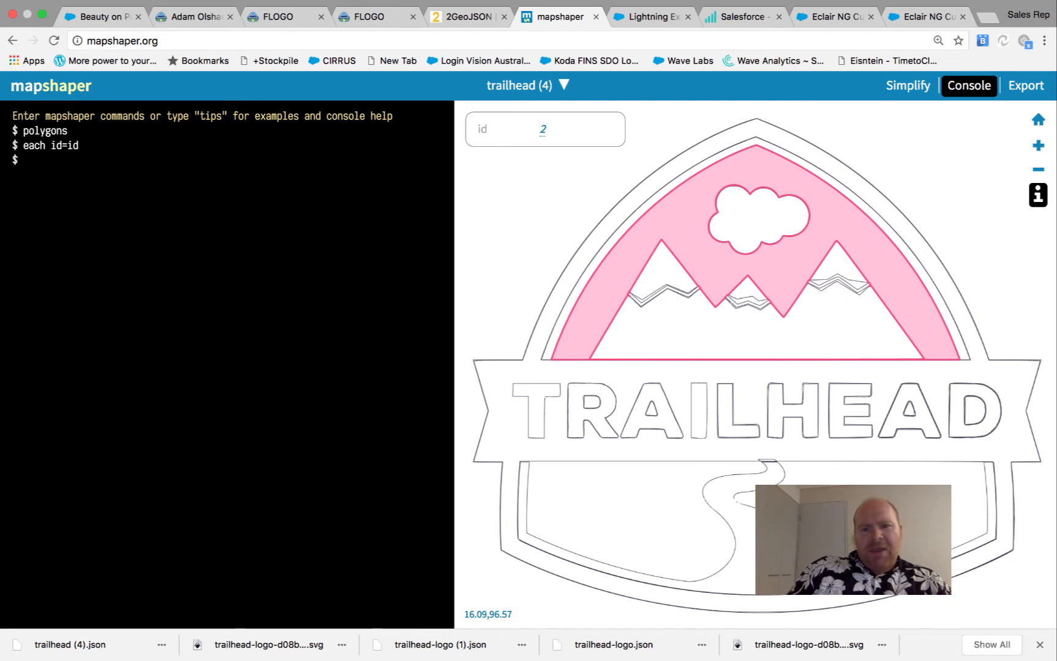
Give the areas left and right of the trail id 2
click(737, 325)
click(766, 237)
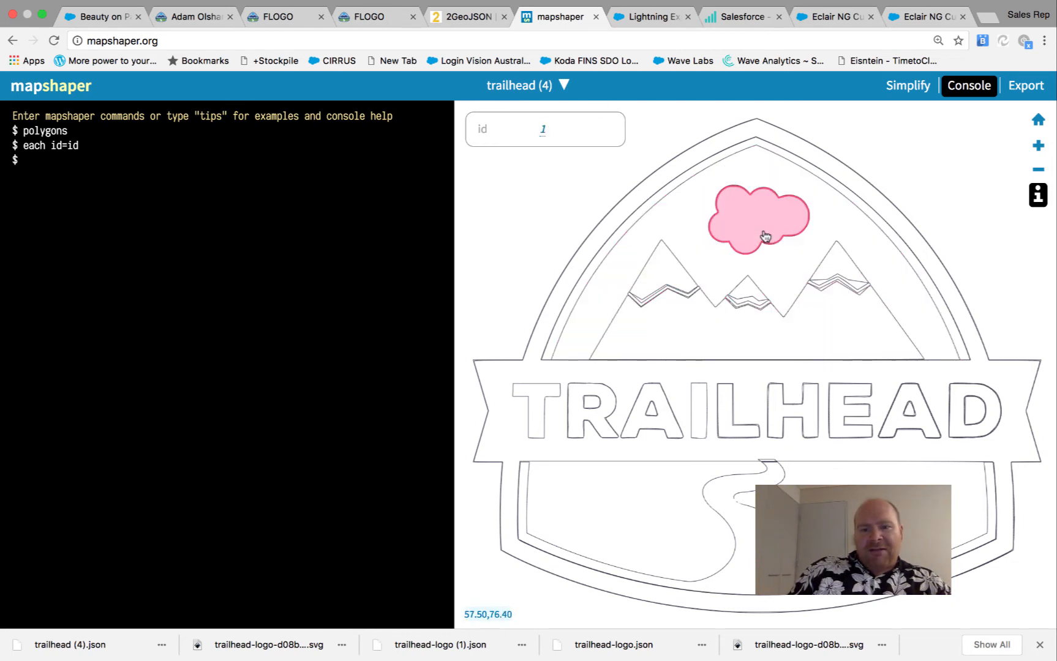
click(684, 229)
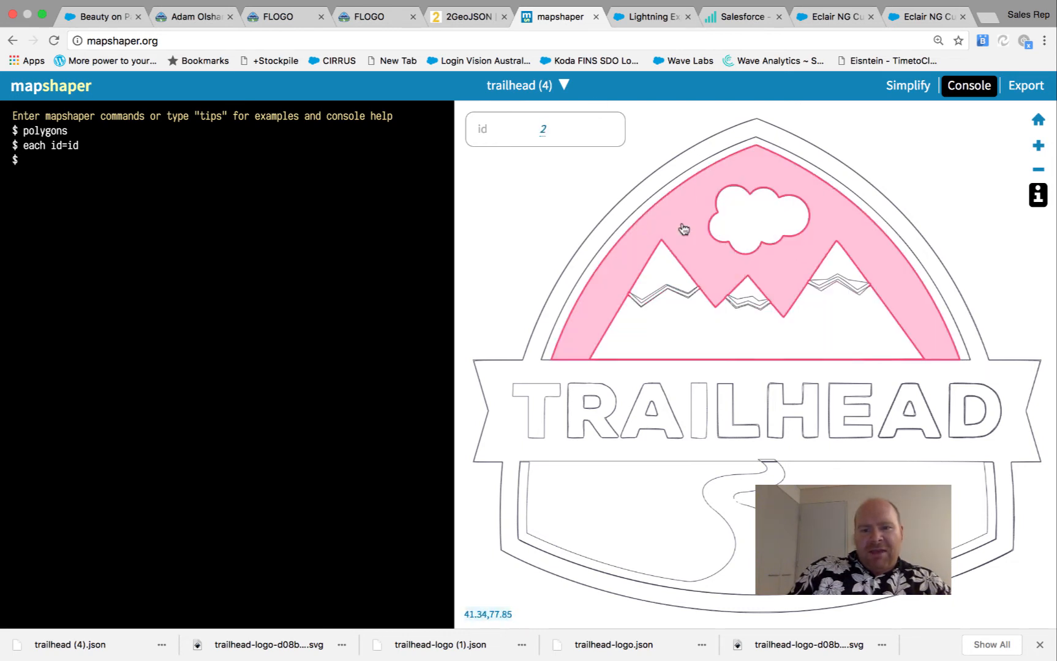
click(669, 523)
click(554, 125)
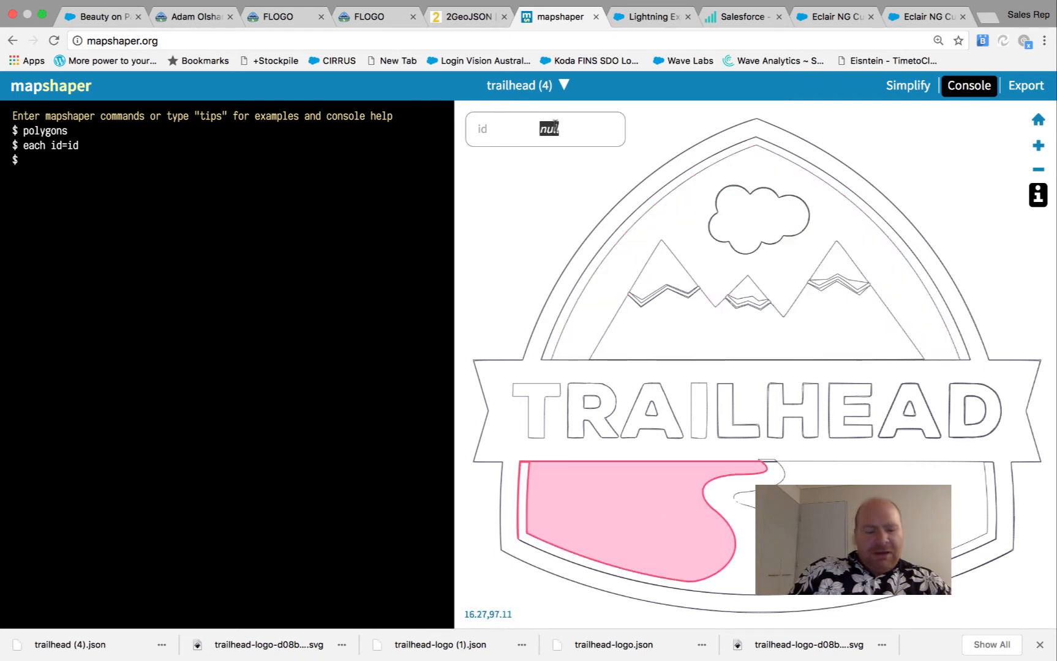
text(2)
click(946, 530)
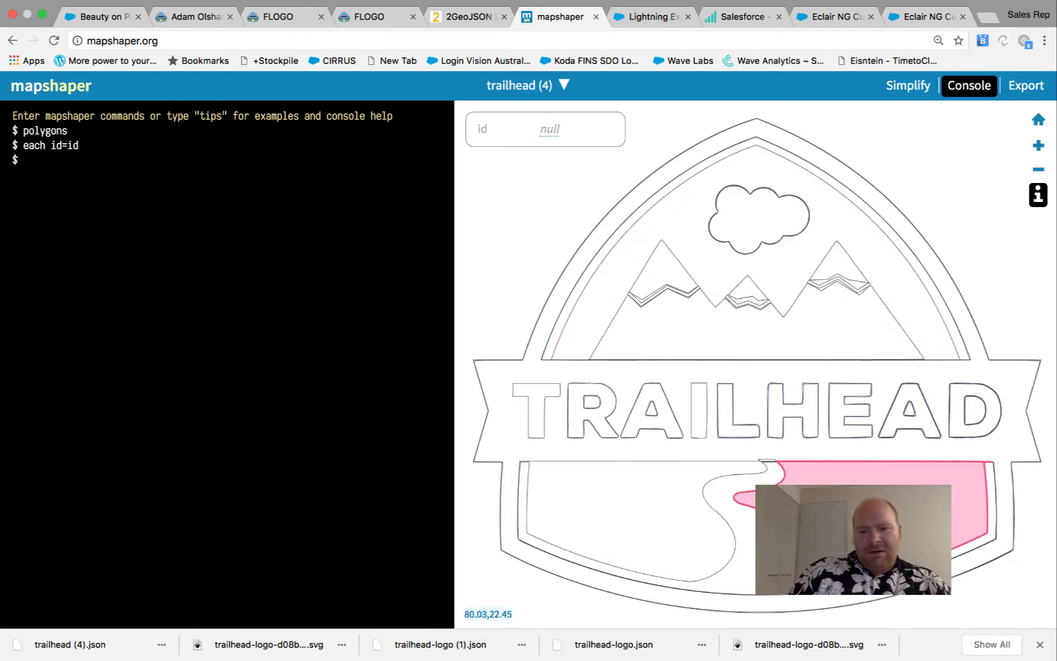
click(556, 130)
text(2)
Give the trail and inner arch band id 3, and the outer badge id 4
click(749, 551)
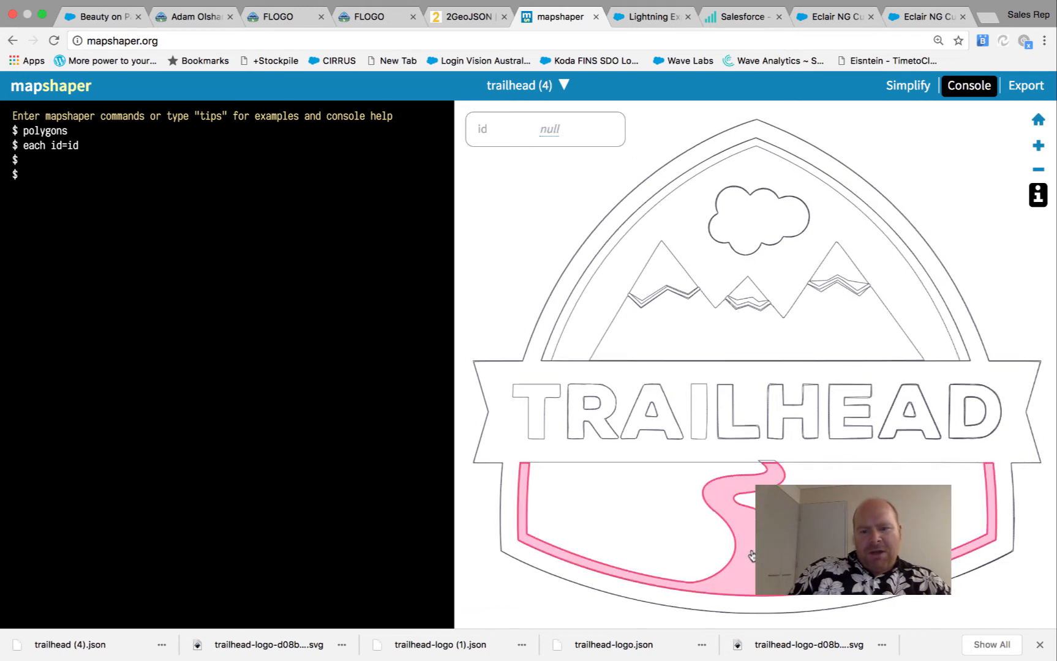
click(556, 129)
text(3)
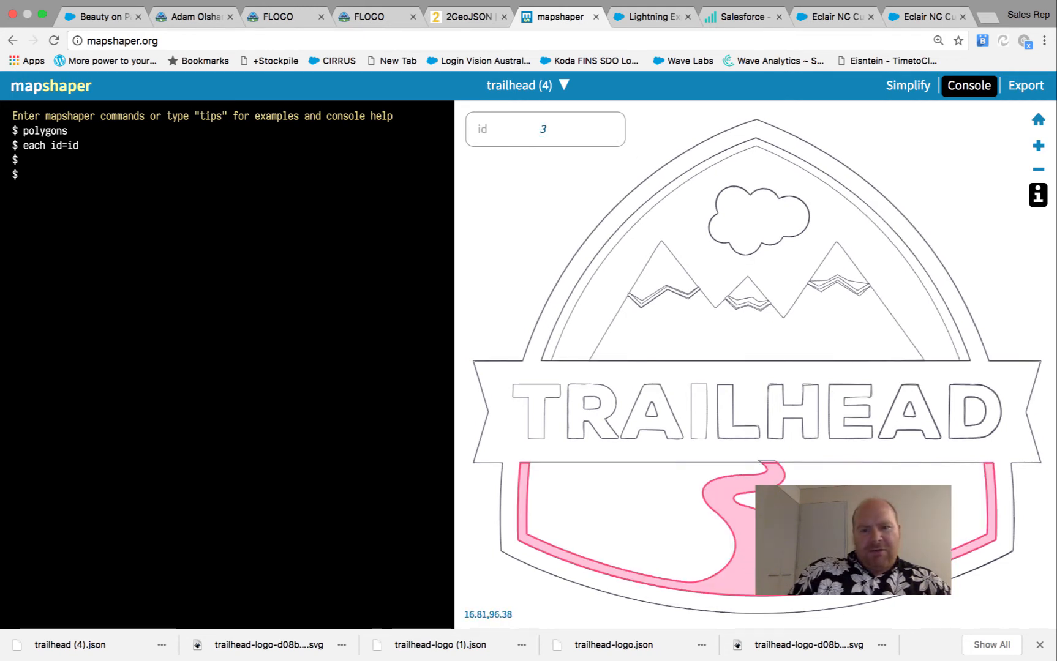
click(597, 266)
click(550, 126)
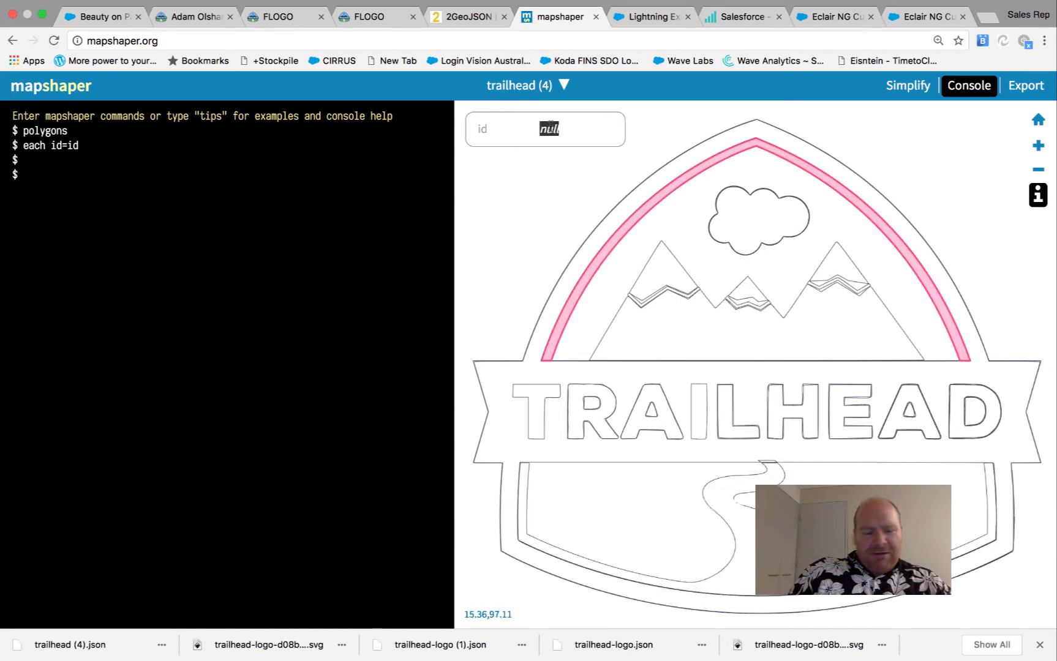
text(3)
click(565, 287)
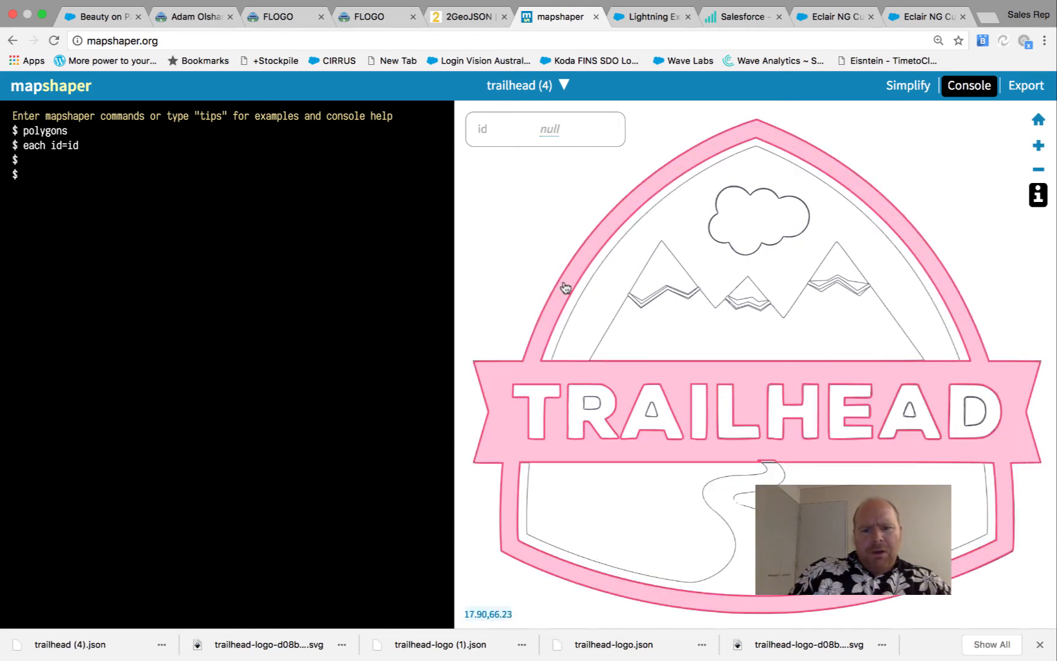
click(545, 129)
text(4)
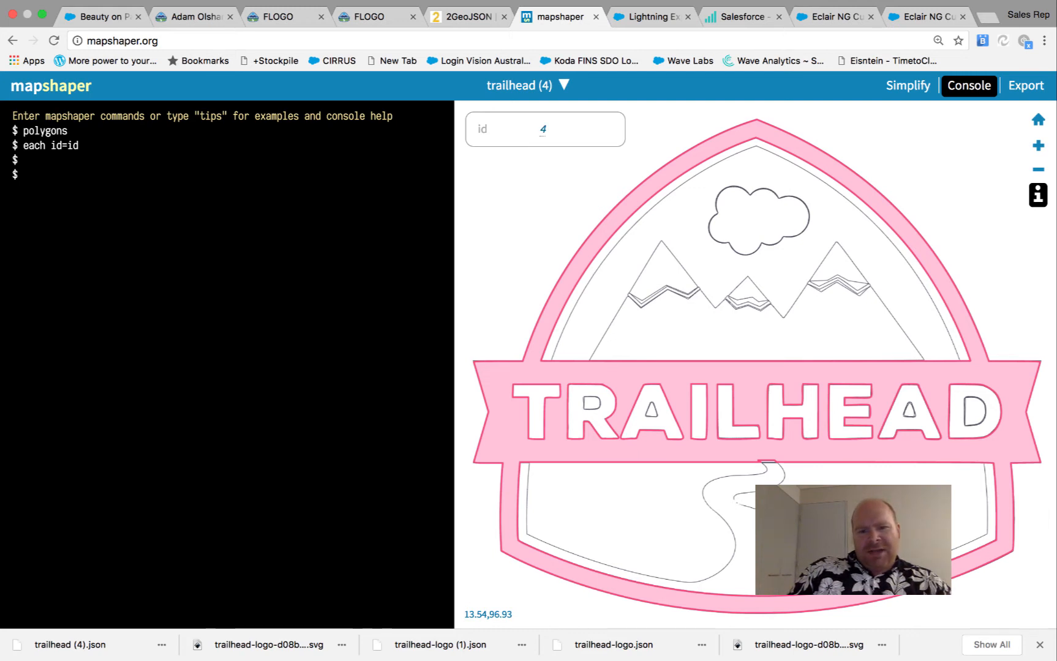
Give the holes inside R, both A's and D id 4
click(591, 404)
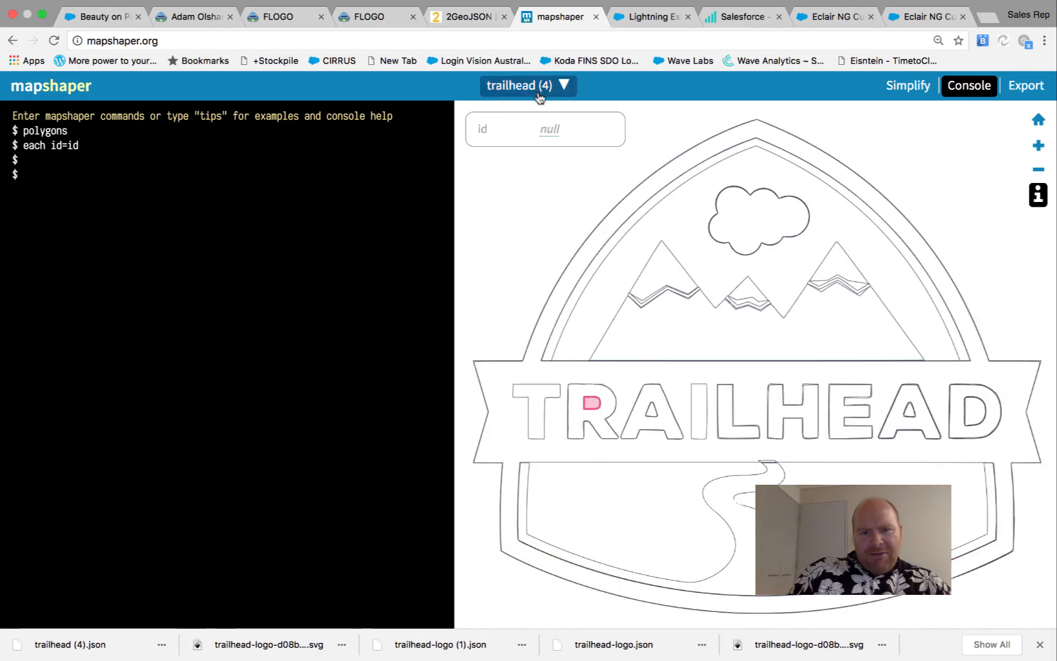
click(544, 128)
text(4)
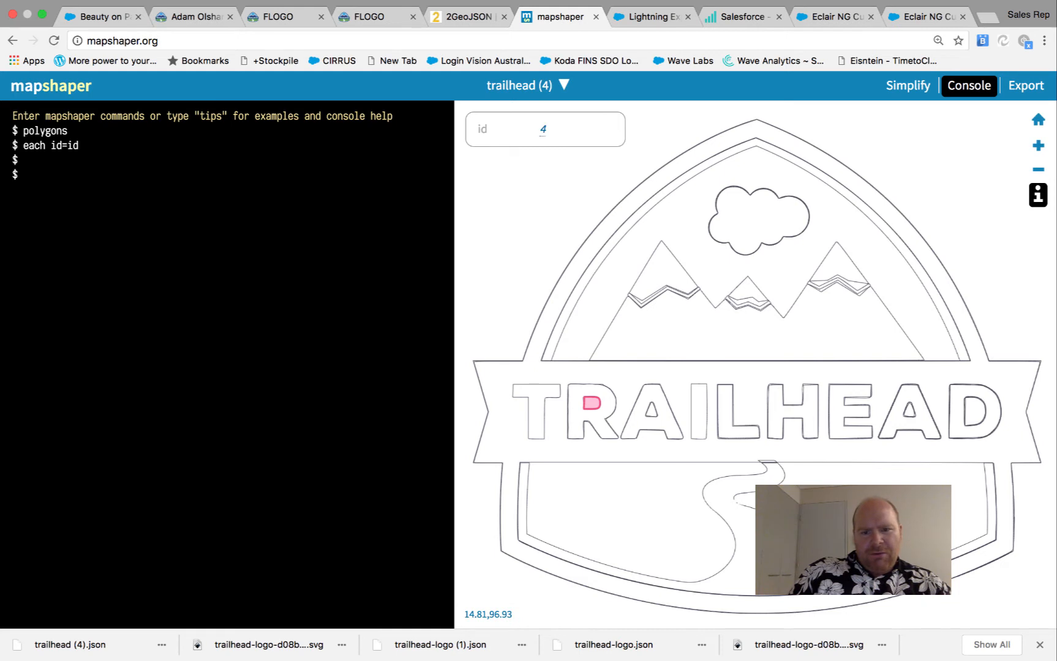
click(651, 410)
click(550, 130)
text(4)
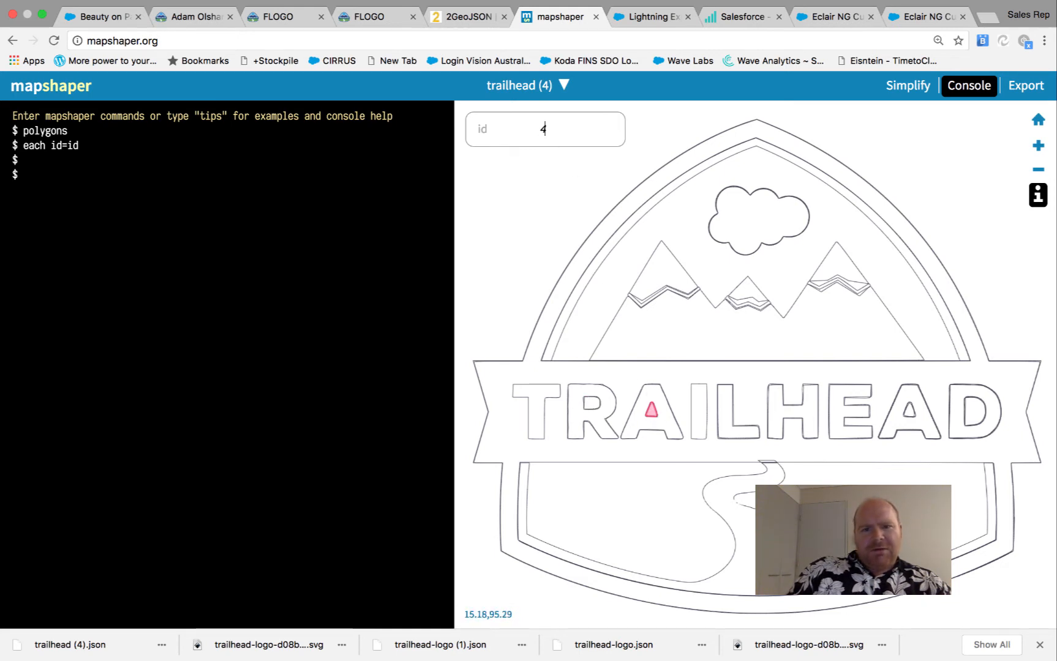
click(909, 414)
click(549, 129)
text(4)
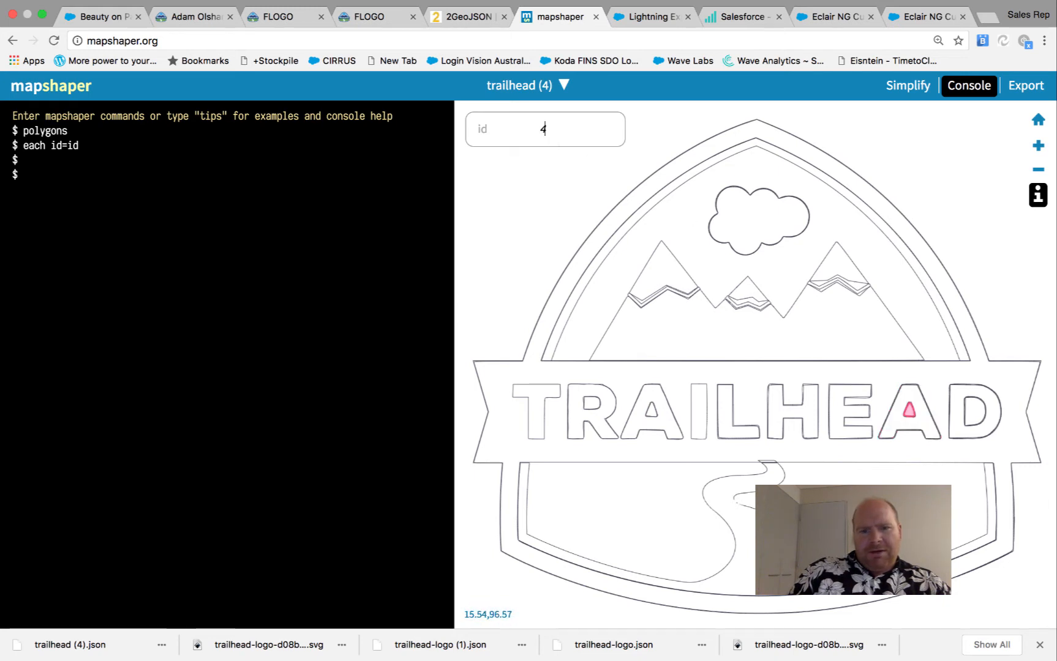
click(976, 415)
click(544, 128)
text(4)
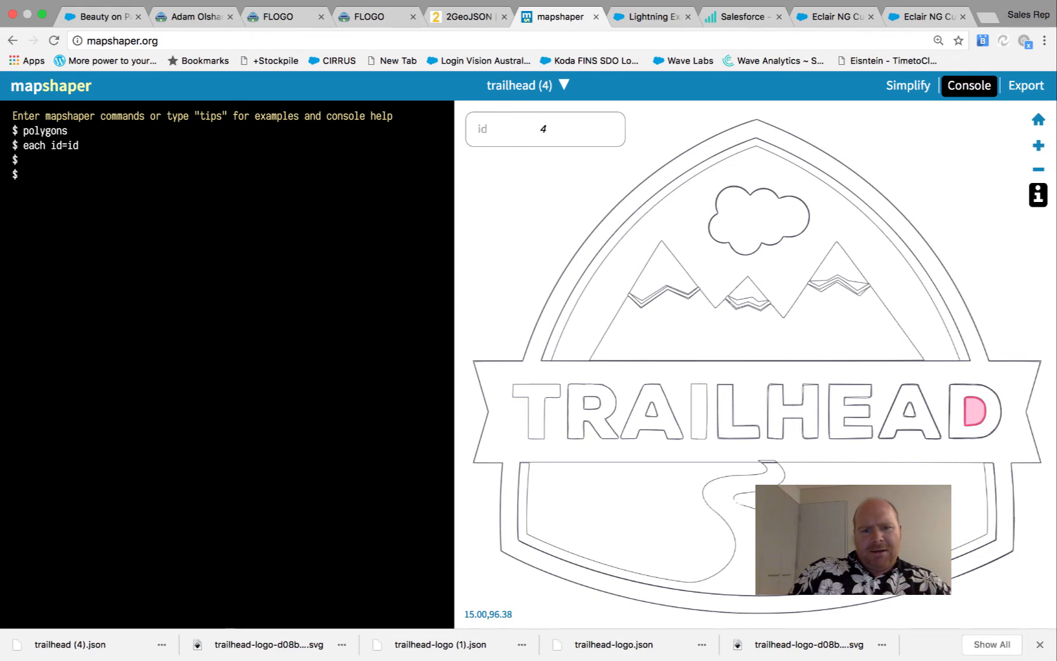
Give the mountains shape id 5
click(698, 327)
click(690, 276)
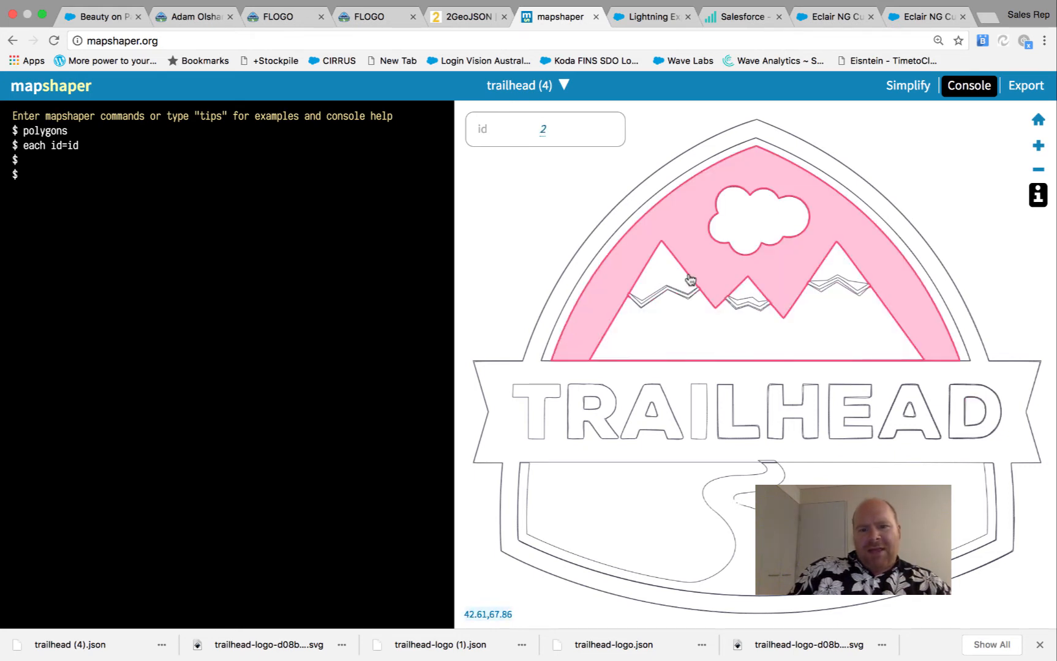
click(693, 306)
click(673, 279)
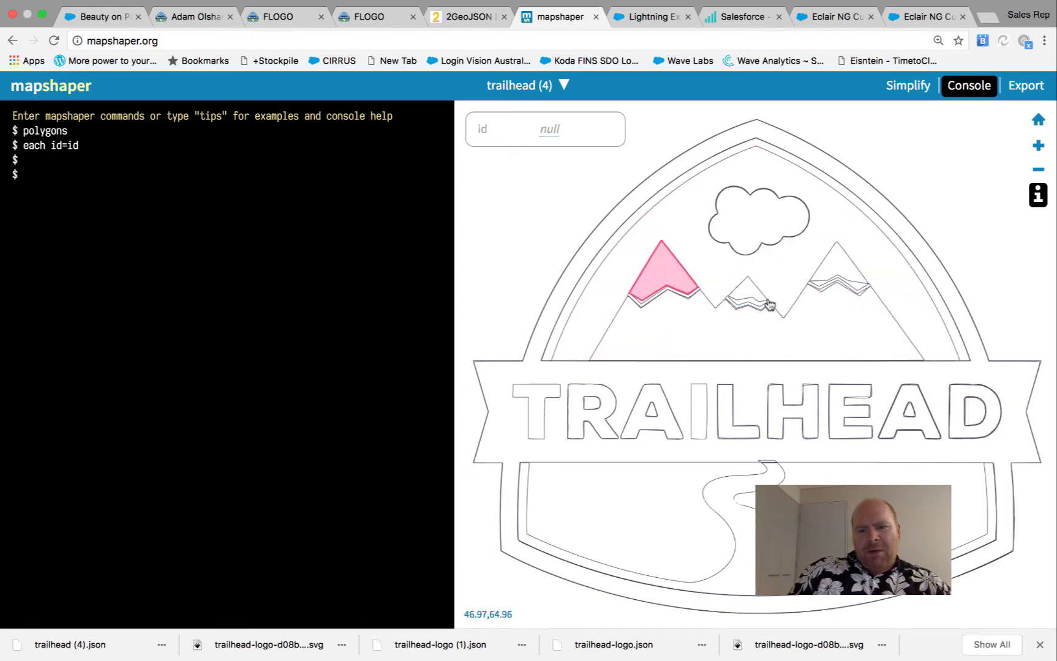
click(731, 331)
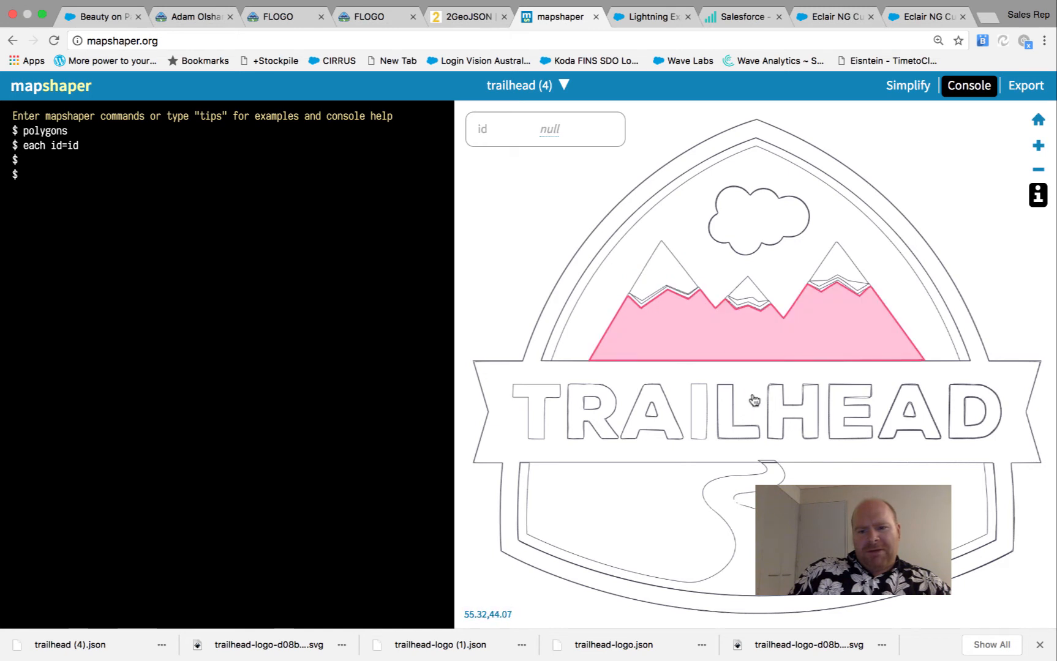
click(754, 400)
click(711, 344)
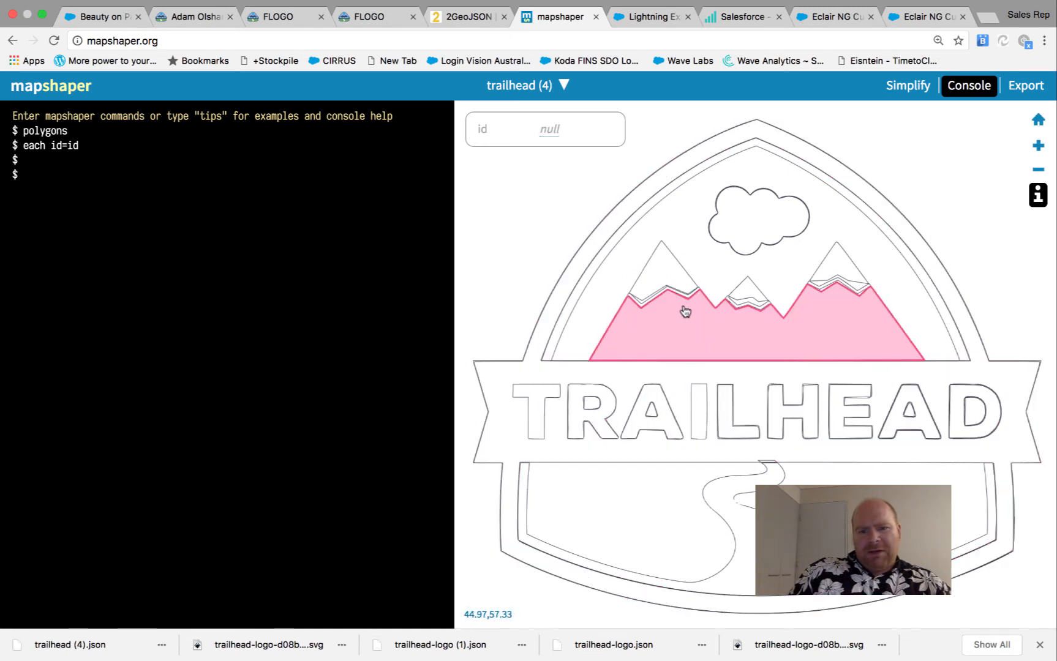
double_click(550, 129)
text(5)
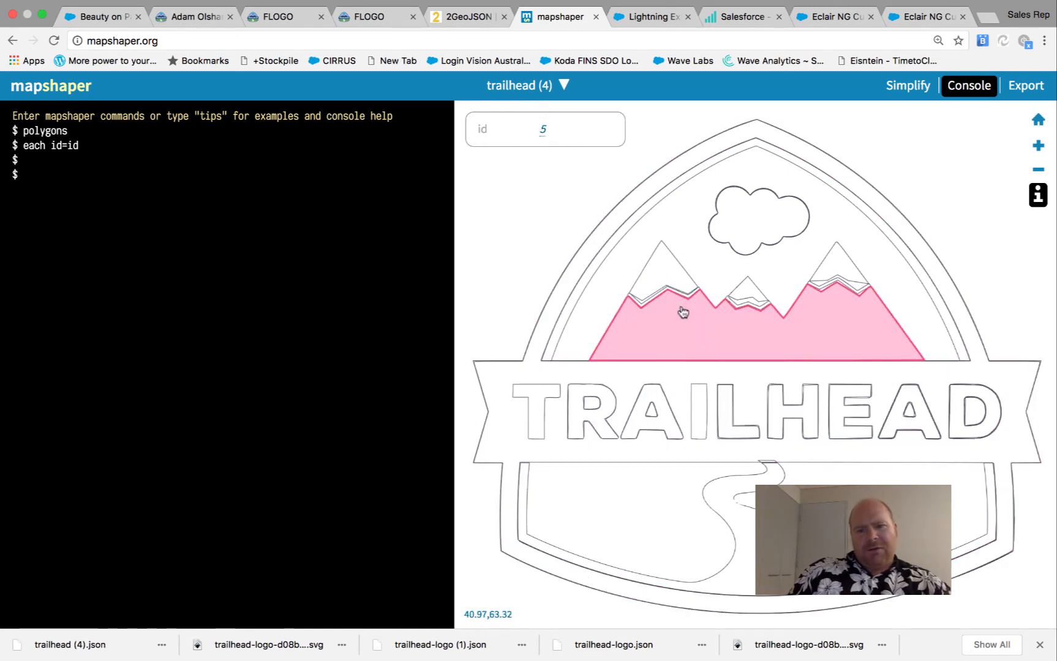
Give the left and middle snow caps id 6 and select the right cap's id
click(669, 269)
double_click(548, 130)
text(6)
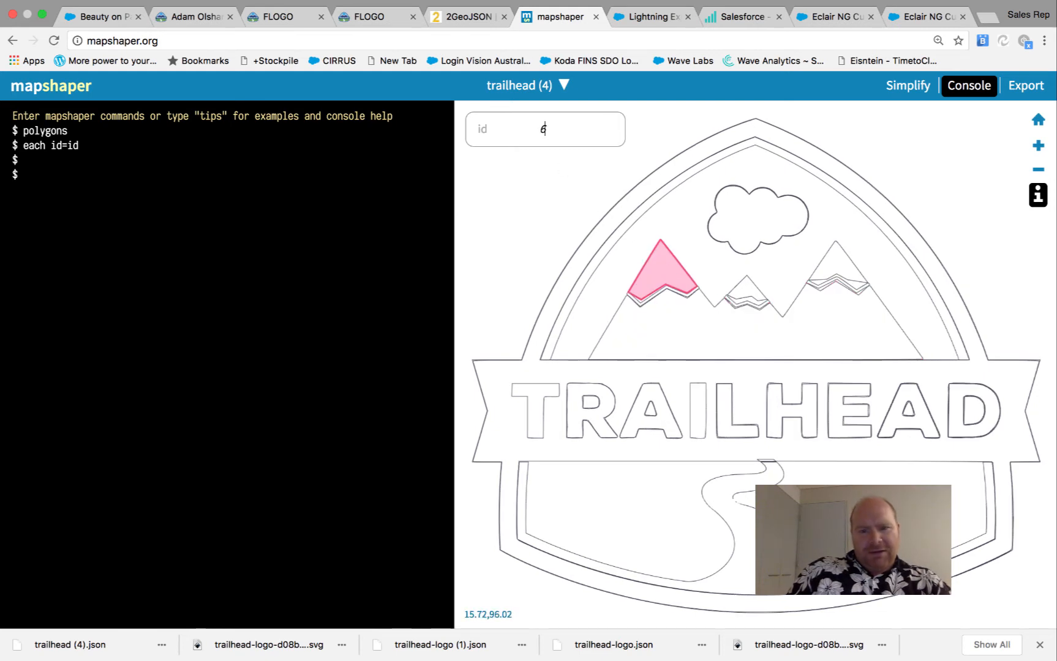
click(744, 281)
double_click(550, 129)
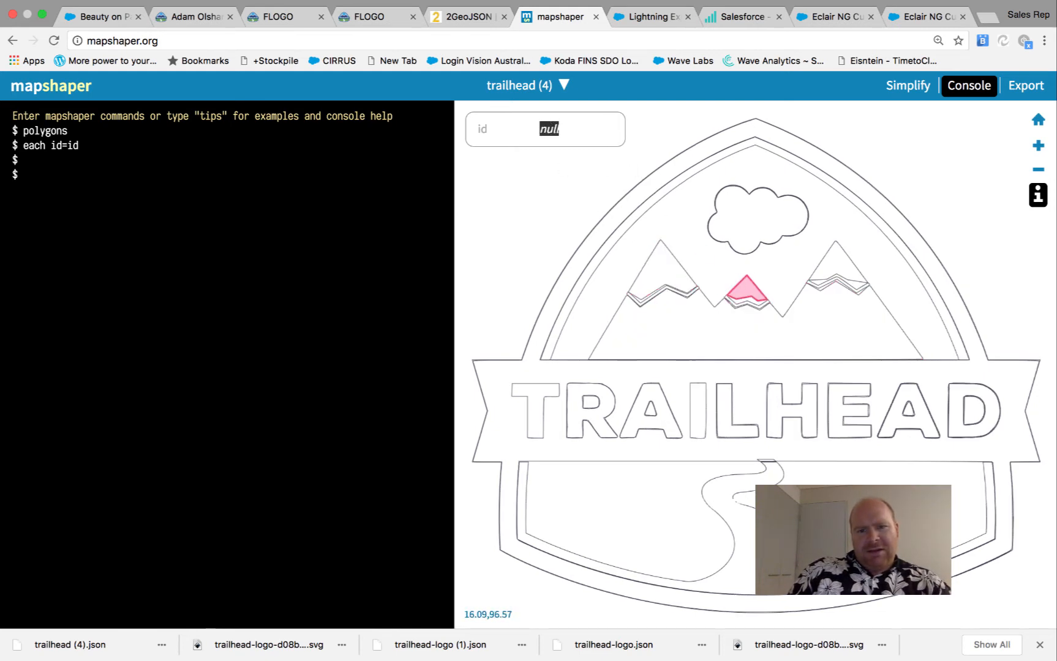
text(6)
click(828, 281)
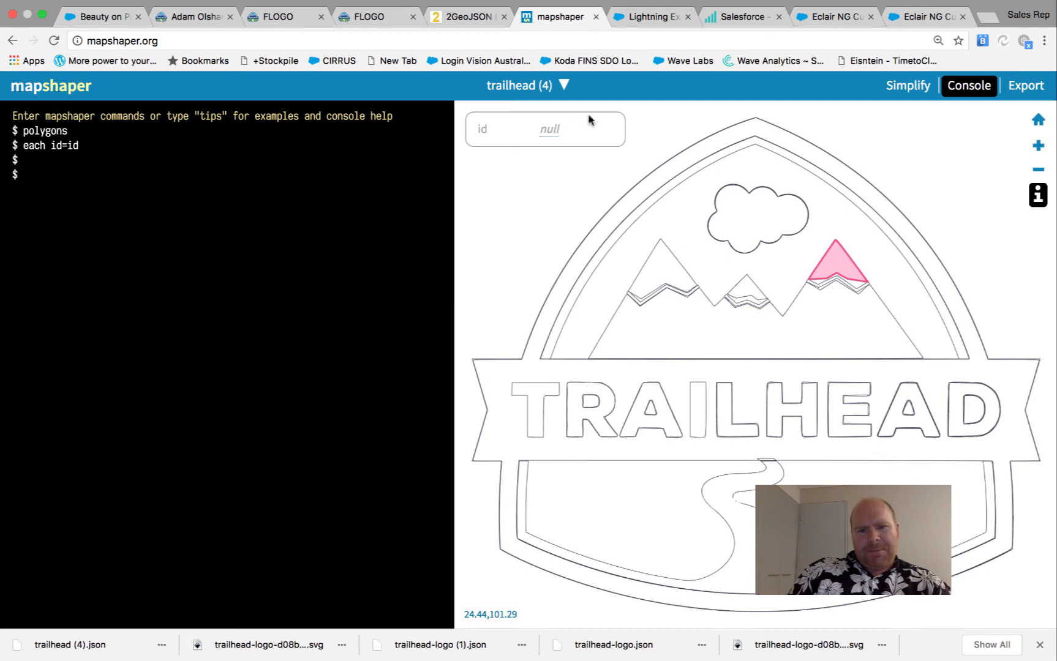
double_click(549, 129)
Finish the right snow cap with id 6, then give T, R and the first A id 7
text(6)
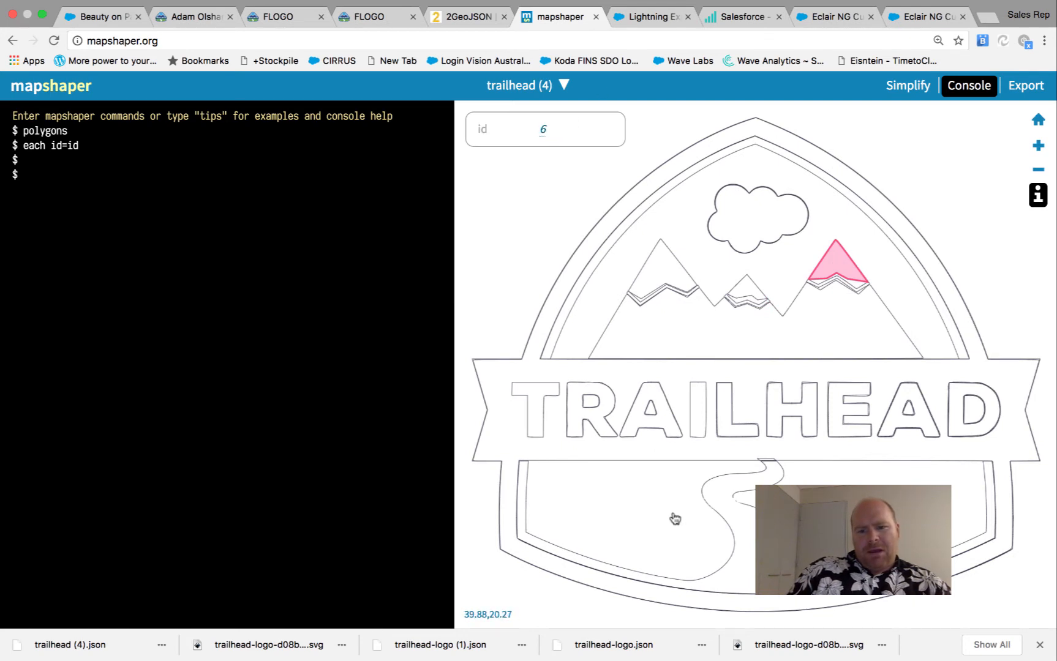
click(672, 516)
click(540, 416)
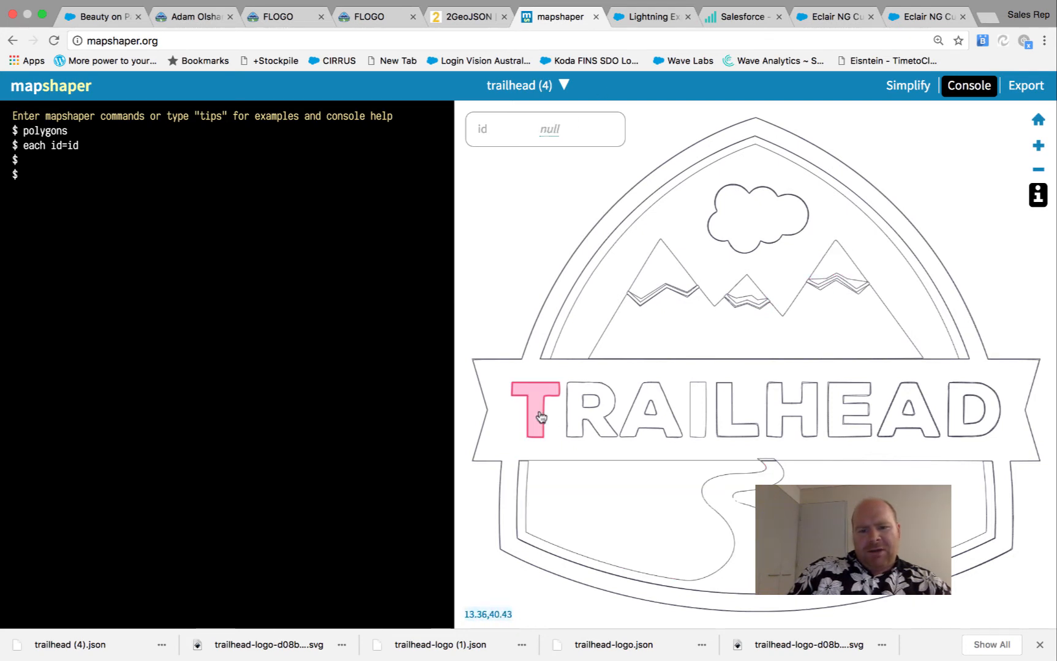
double_click(550, 129)
text(7)
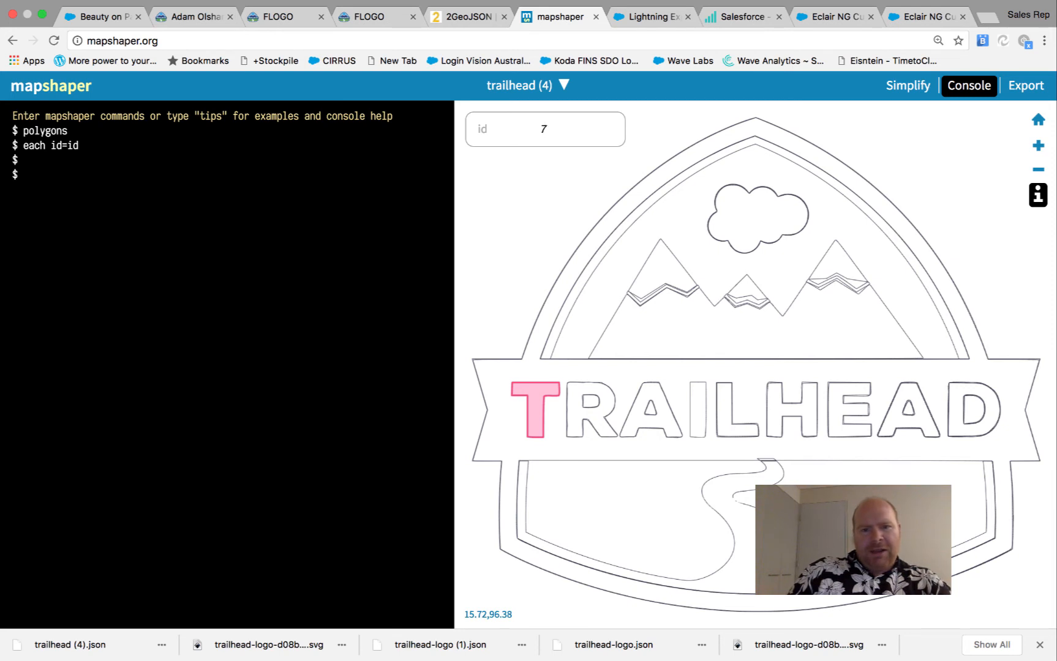
click(602, 397)
double_click(550, 129)
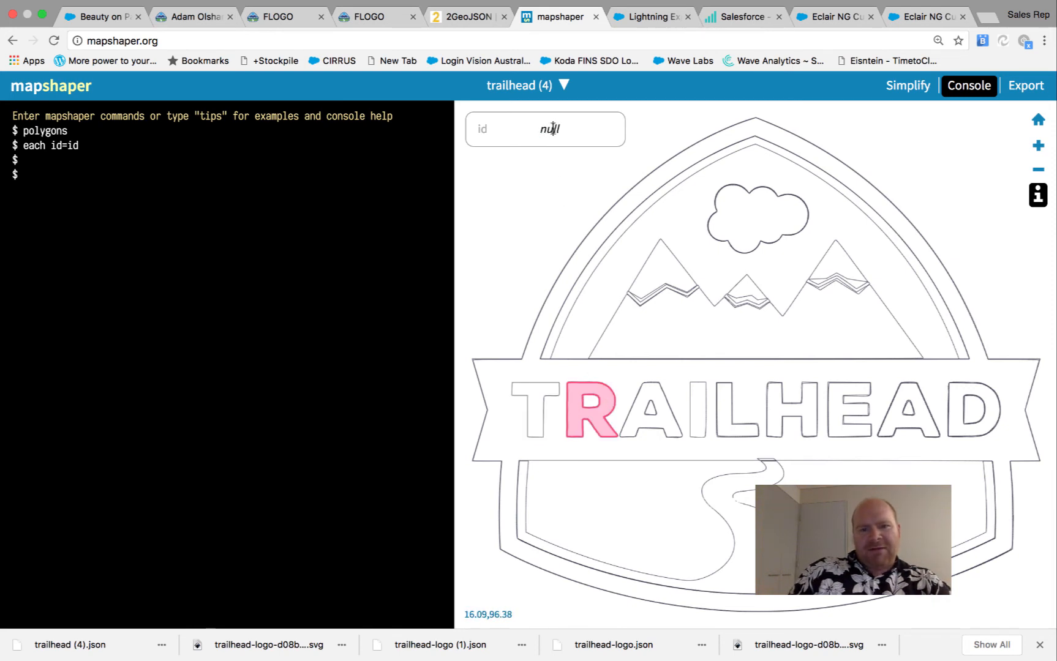
text(7)
click(643, 419)
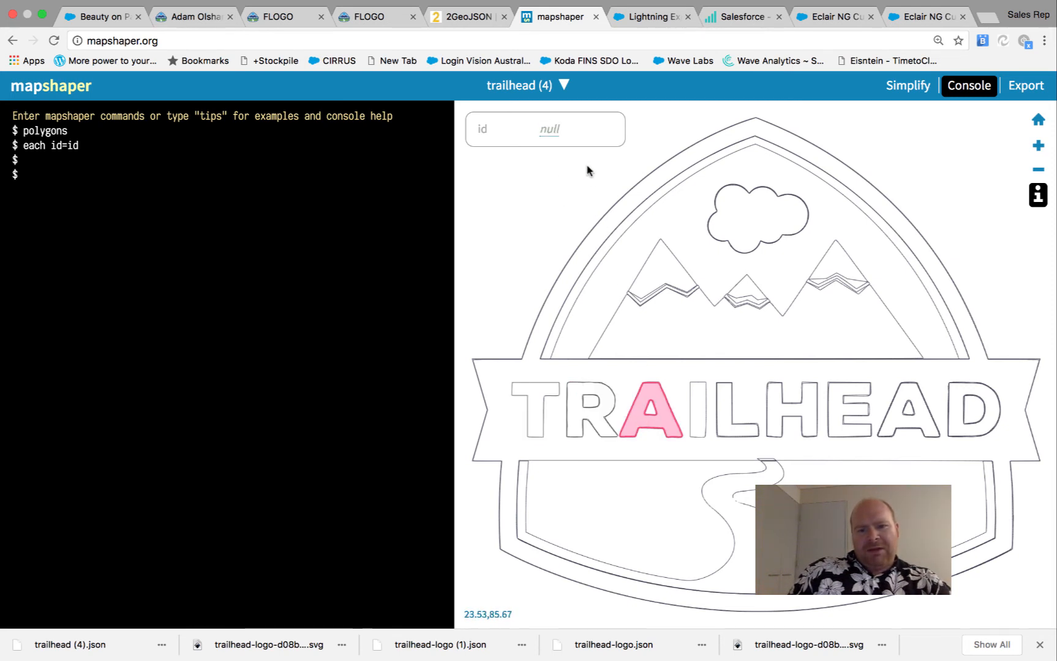
double_click(550, 129)
text(7)
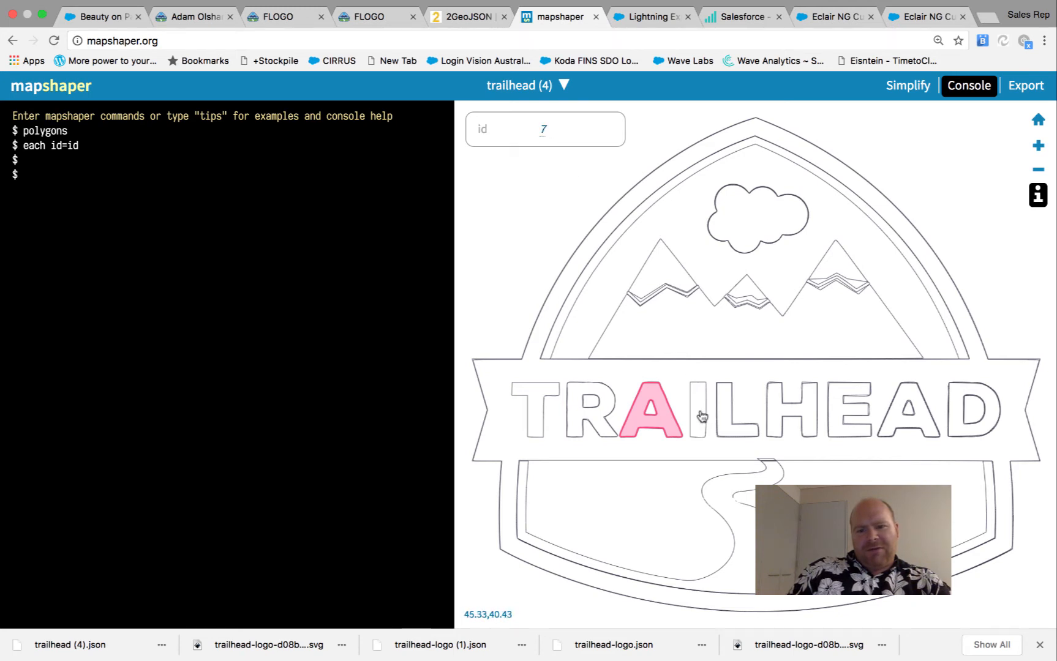
Give the letters I, L, H and E id 7
click(701, 414)
double_click(544, 130)
text(7)
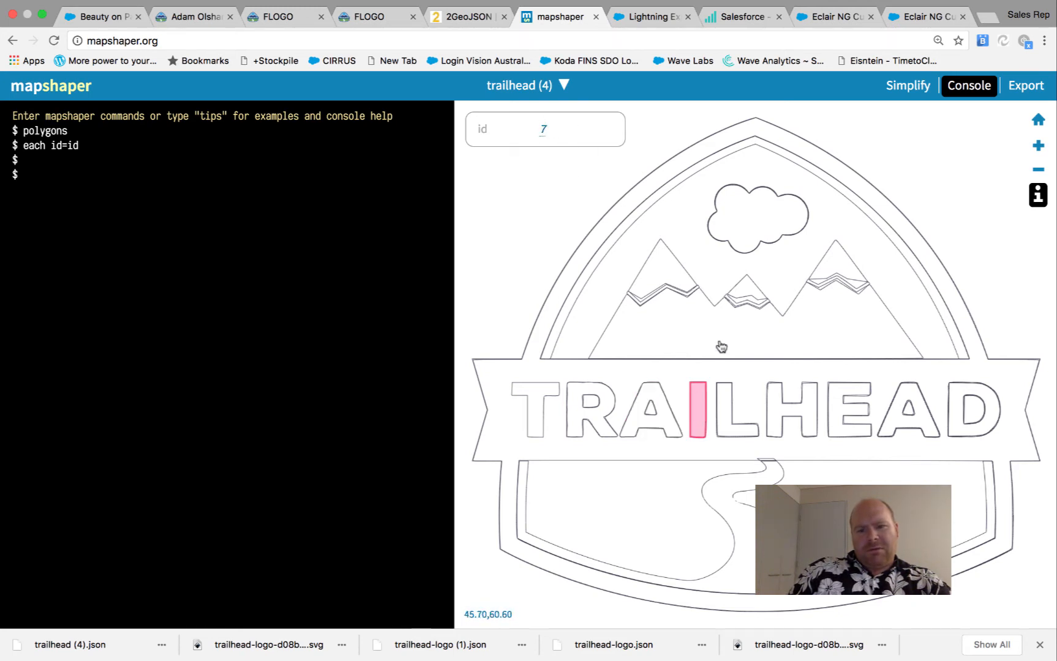
click(727, 411)
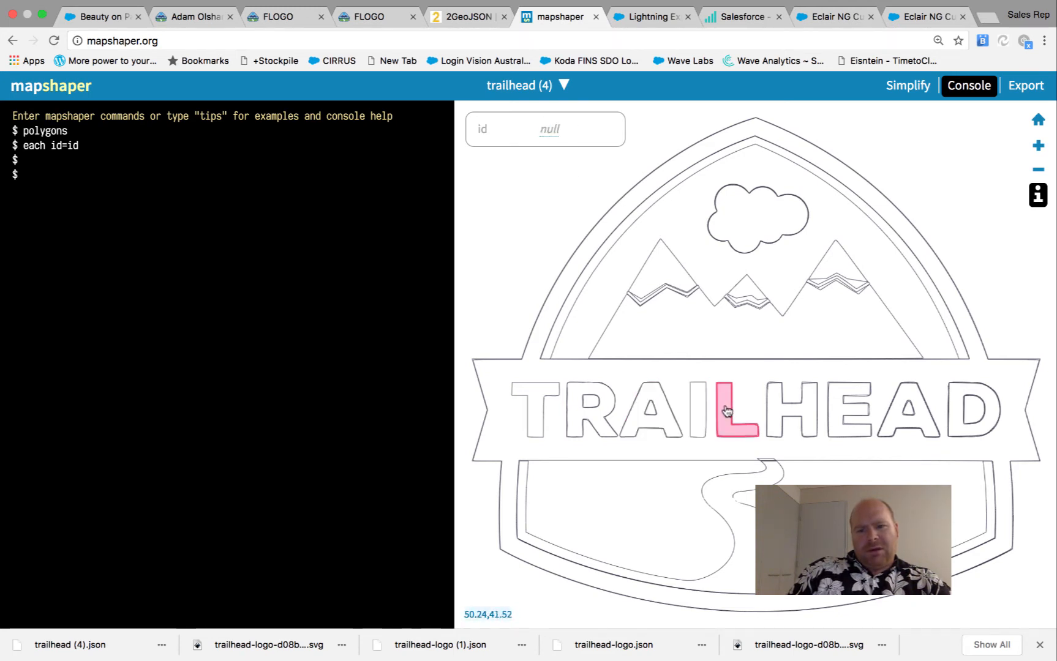
double_click(544, 129)
text(7)
click(779, 424)
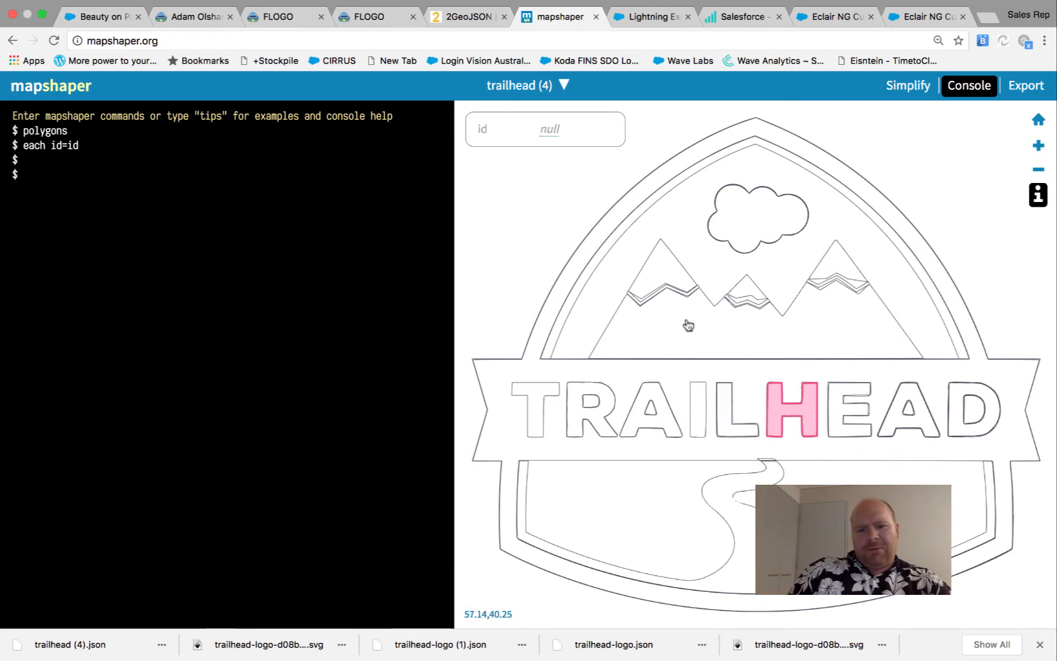
double_click(544, 129)
text(7)
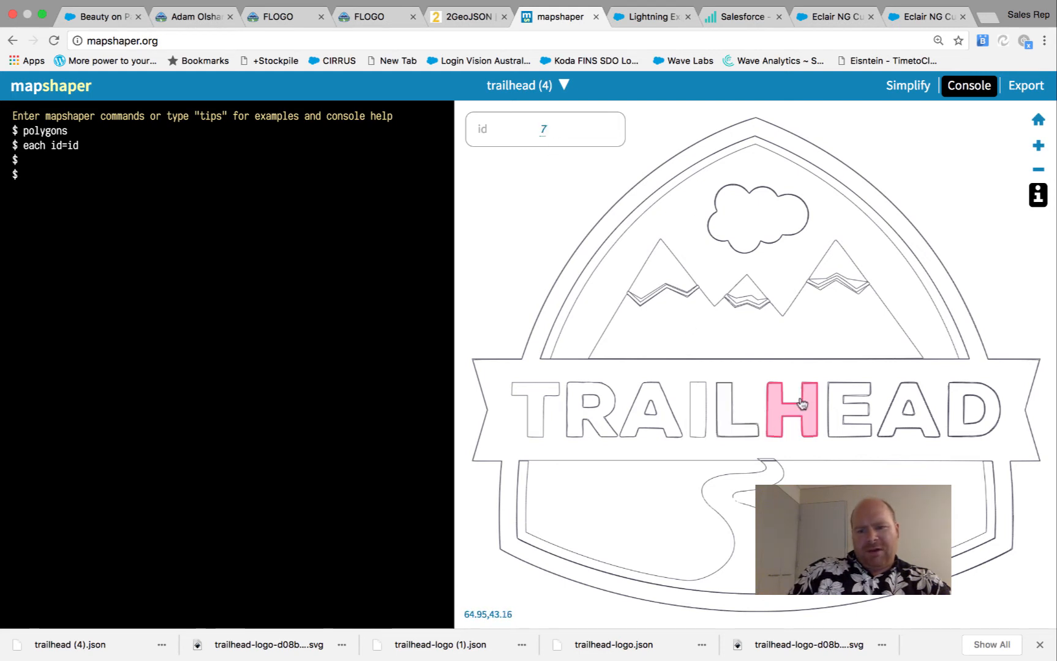
click(842, 406)
double_click(544, 129)
text(7)
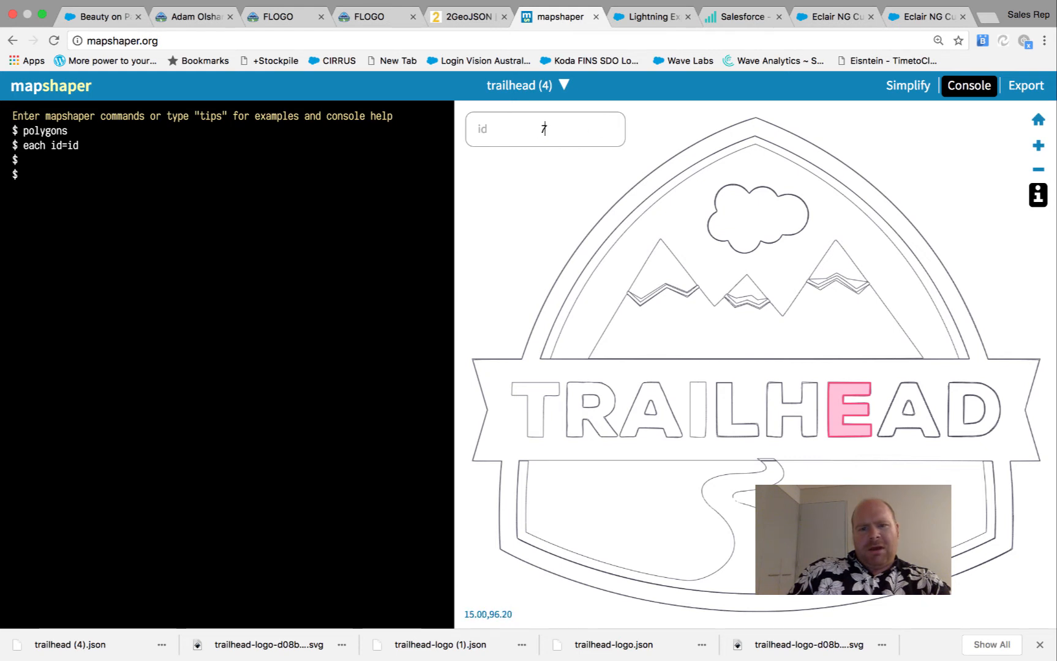
Give the second A and the D id 7
click(863, 394)
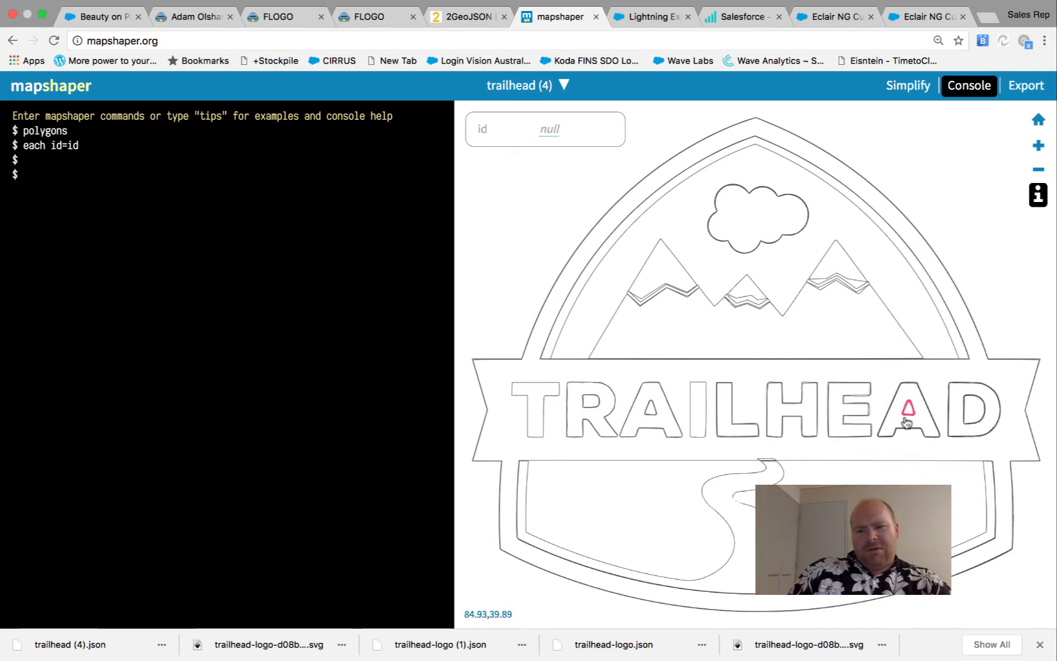
click(901, 423)
double_click(560, 130)
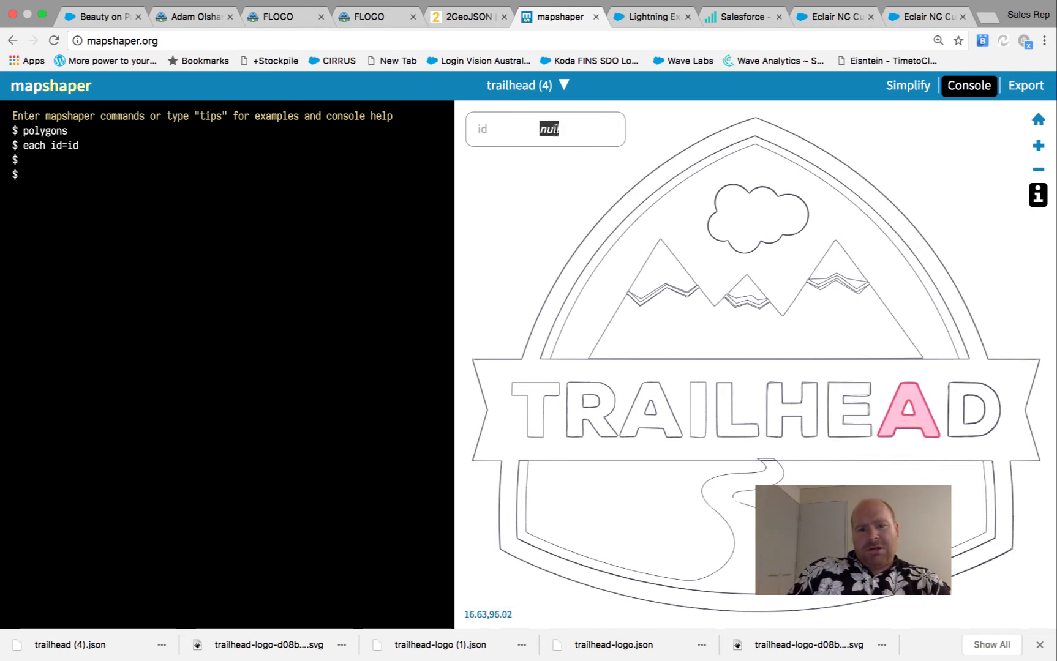
text(7)
click(948, 410)
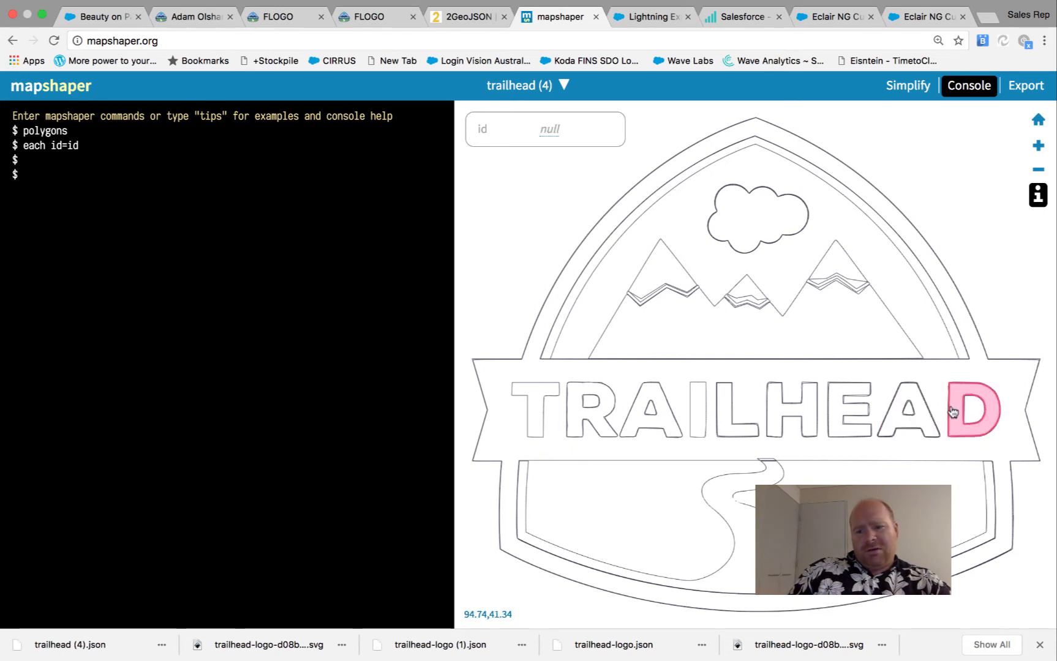
double_click(545, 128)
text(7)
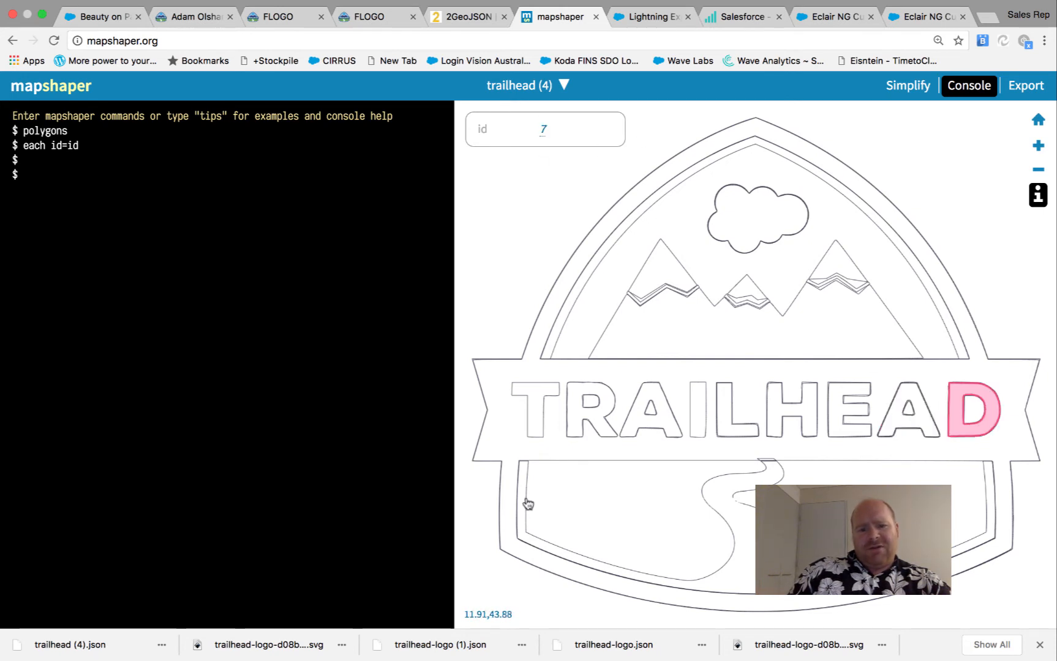
click(499, 454)
Set id 6 on the zigzag strips under the middle, left and right peaks
click(559, 329)
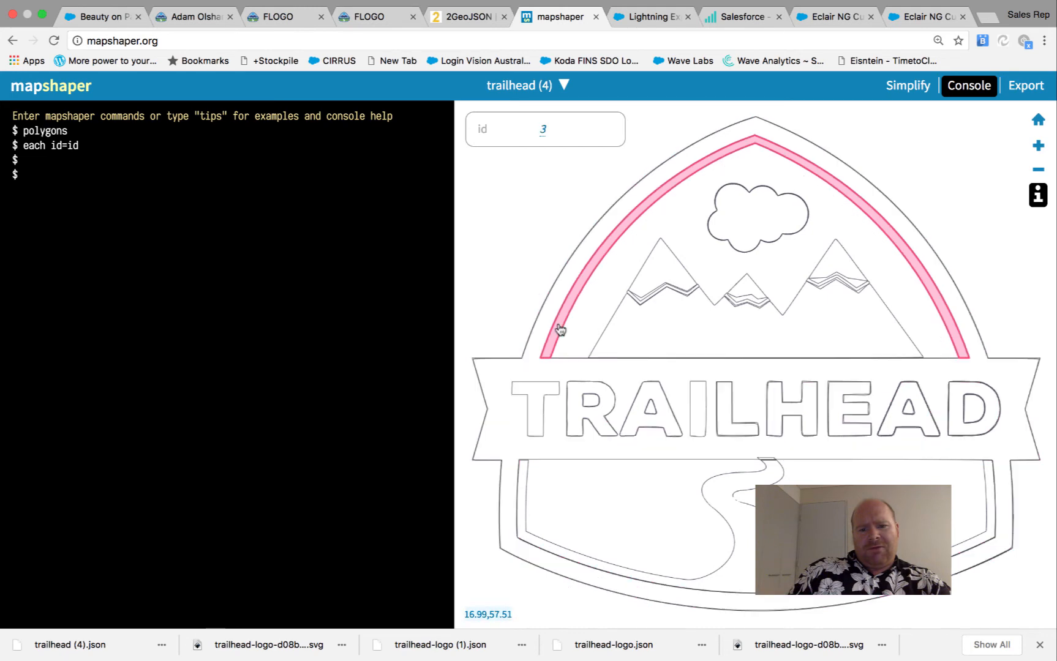
click(752, 300)
click(549, 129)
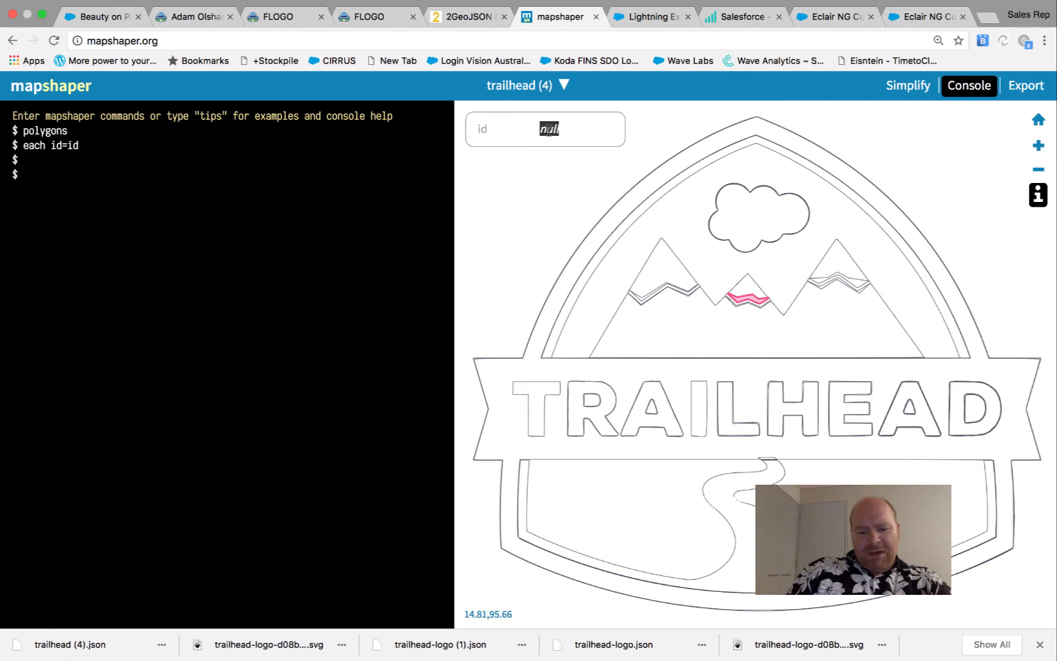
text(6)
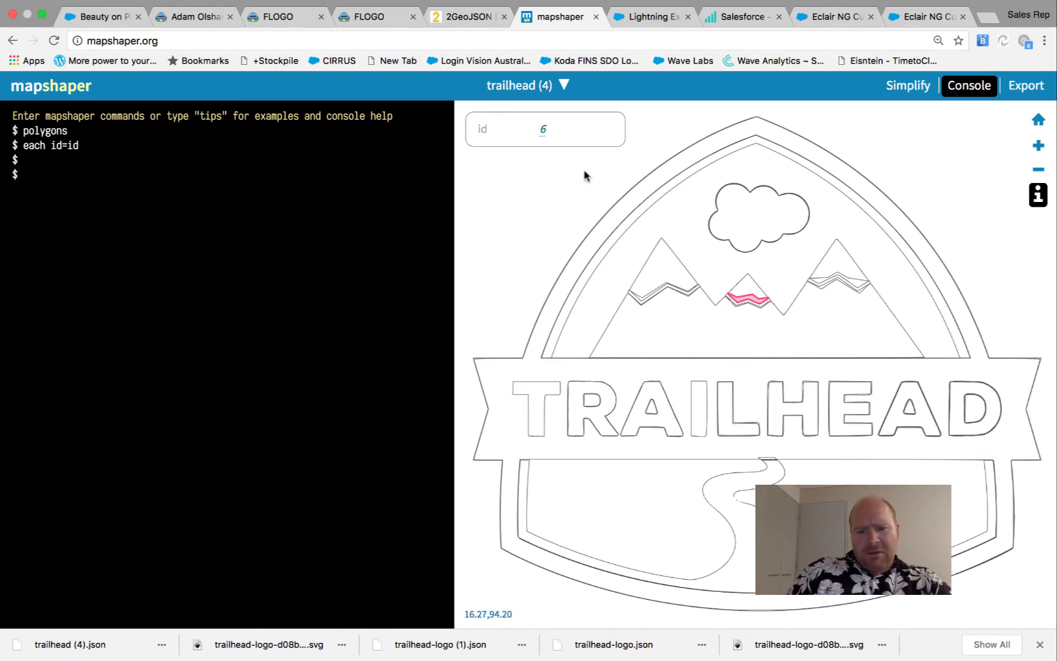
click(659, 289)
click(659, 289)
click(644, 299)
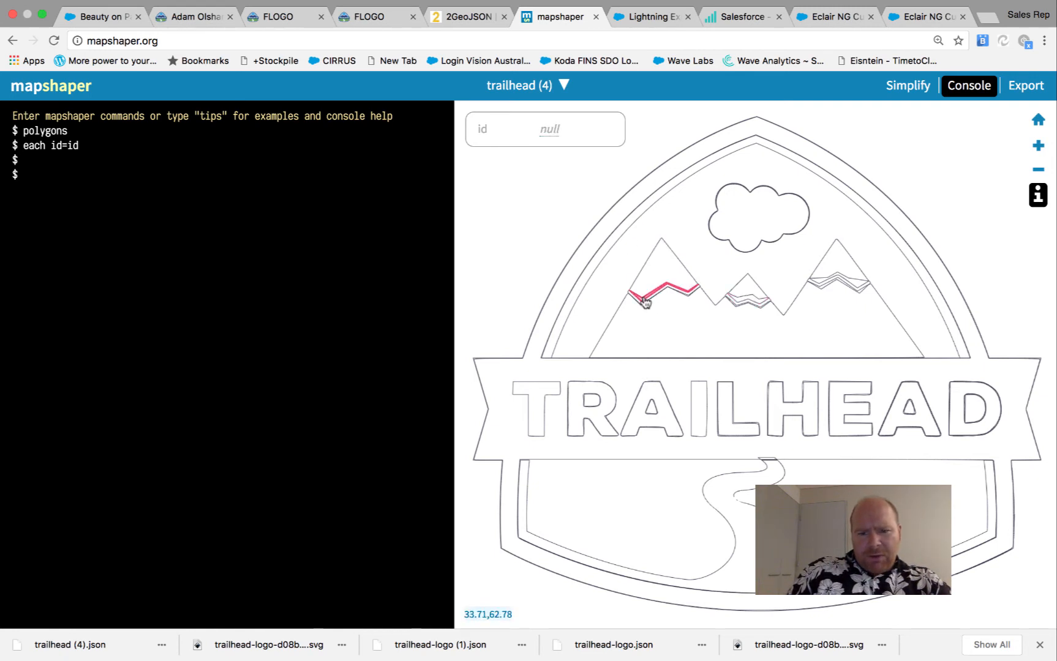
click(544, 129)
text(6)
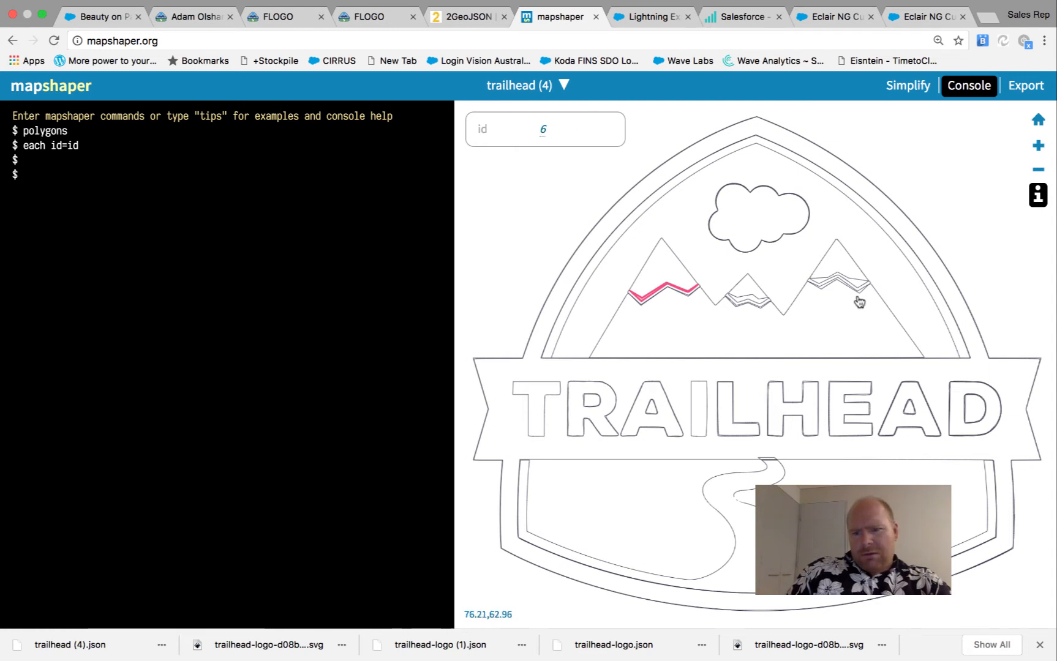
click(851, 286)
click(544, 129)
text(6)
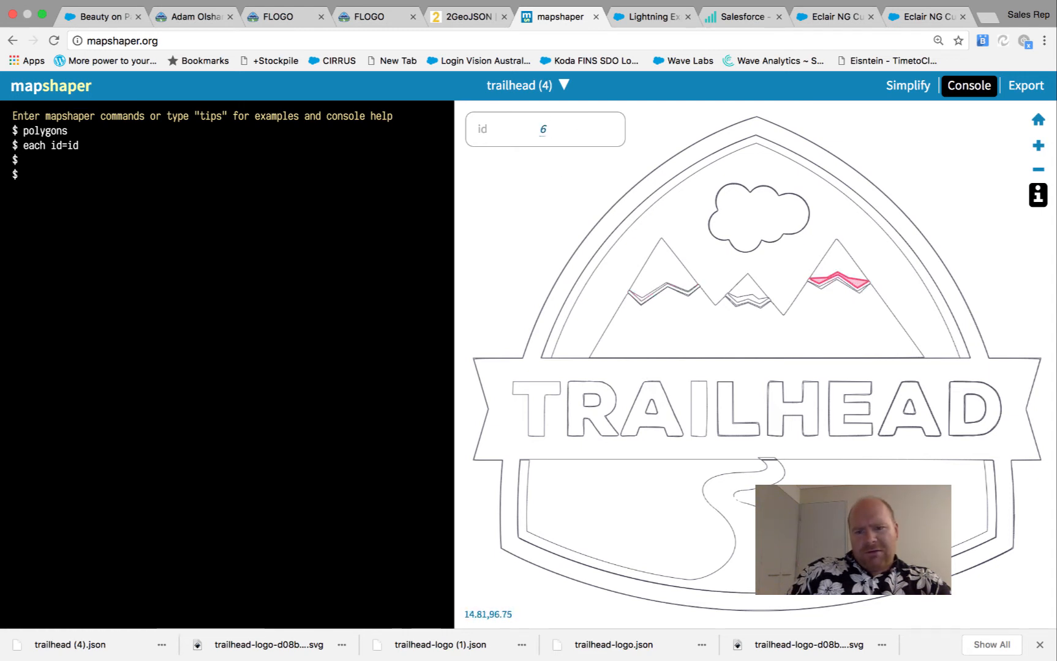
click(830, 290)
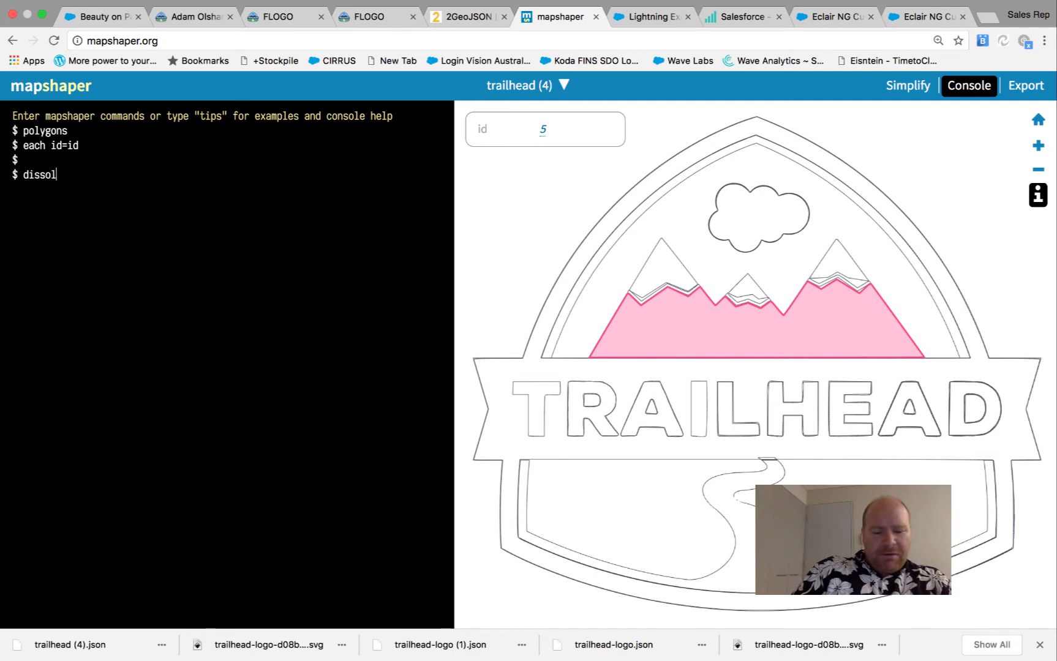
Show the dissolve command's help in the console and begin typing 'dissolve field=i'
text(v)
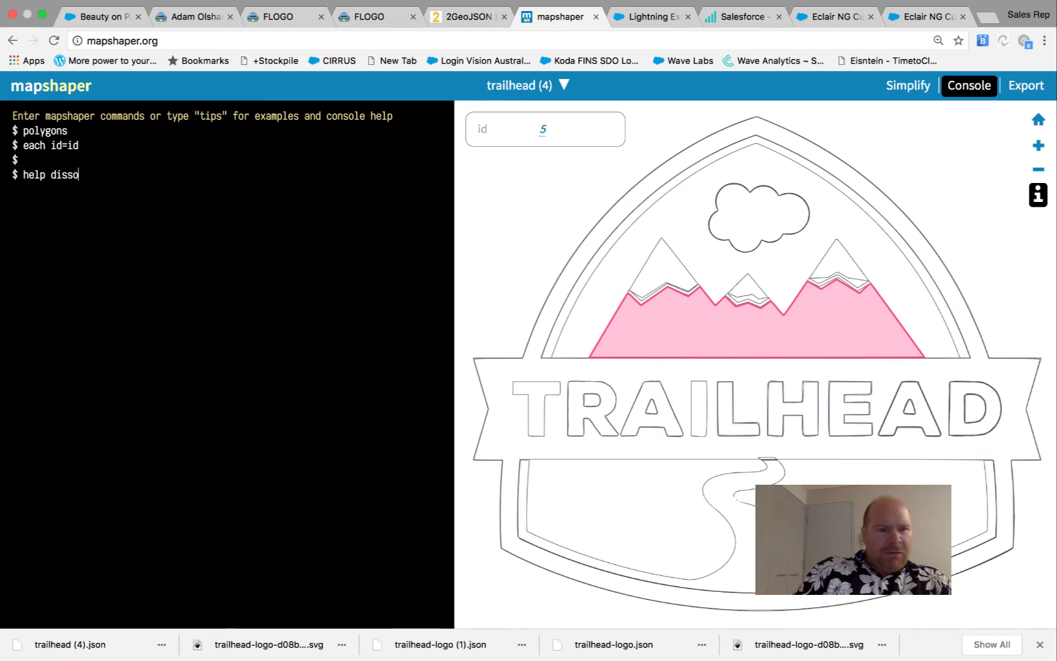
text(e)
key(Return)
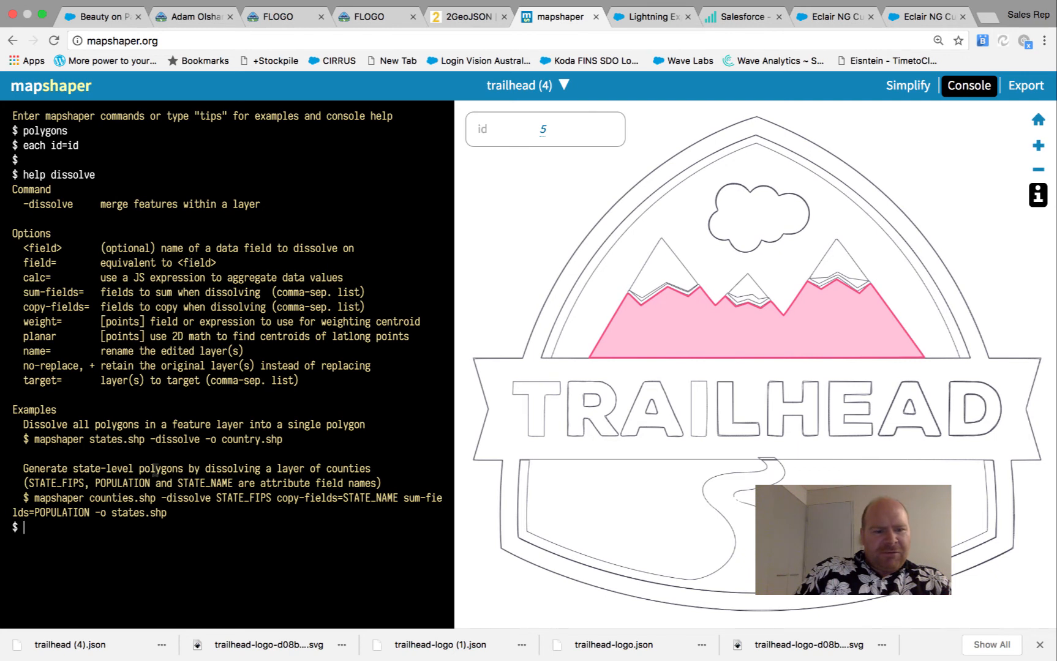
text(dissolve field)
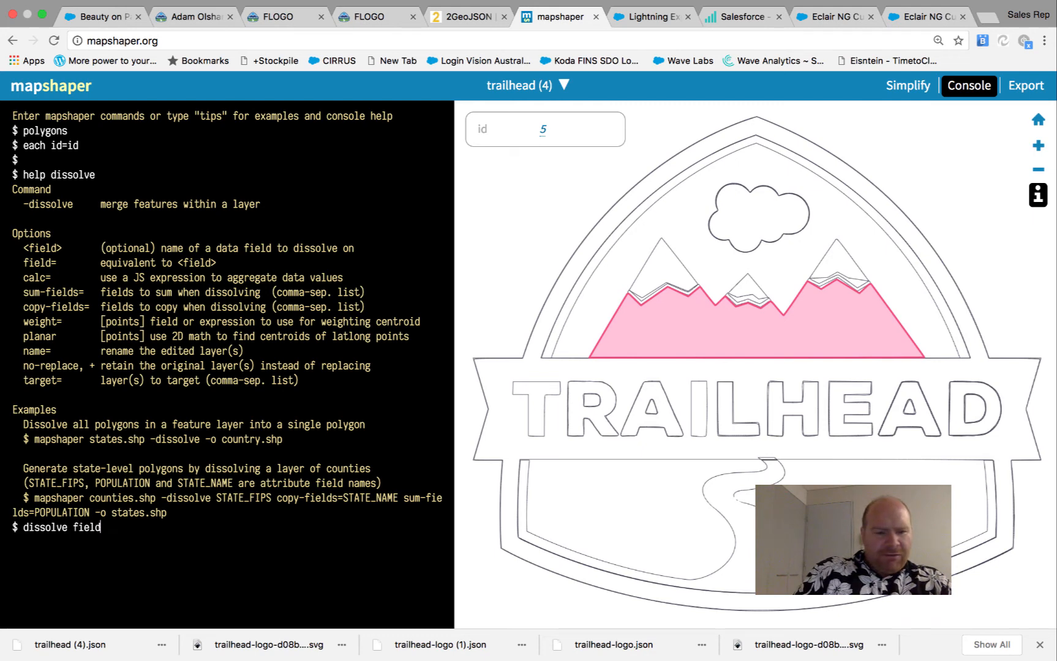
text(=)
text(id)
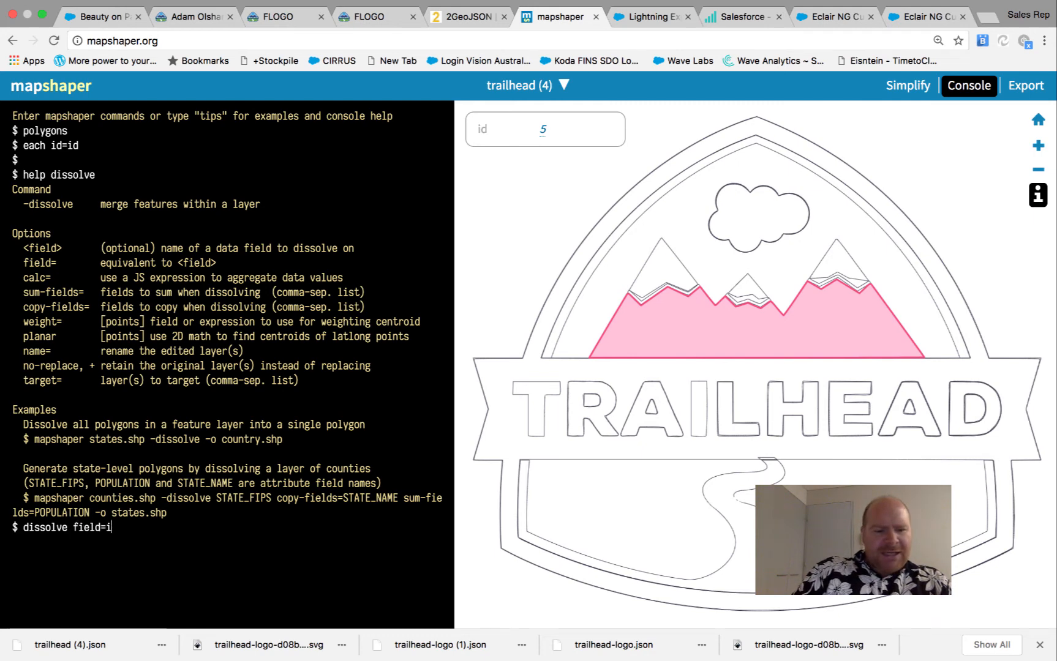
key(Return)
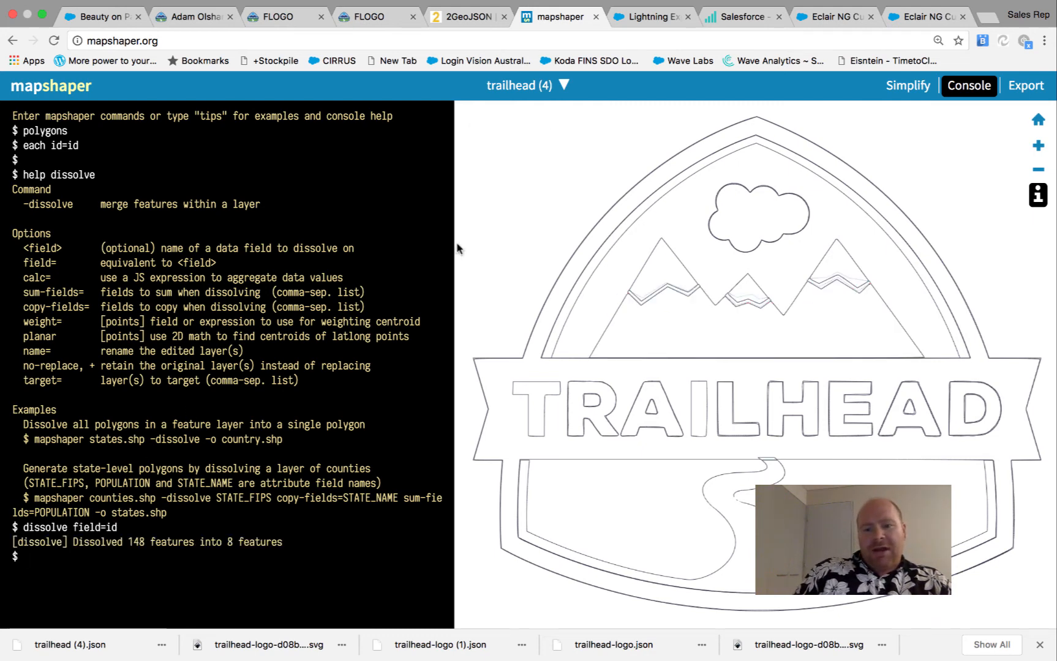
mouse_move(650, 394)
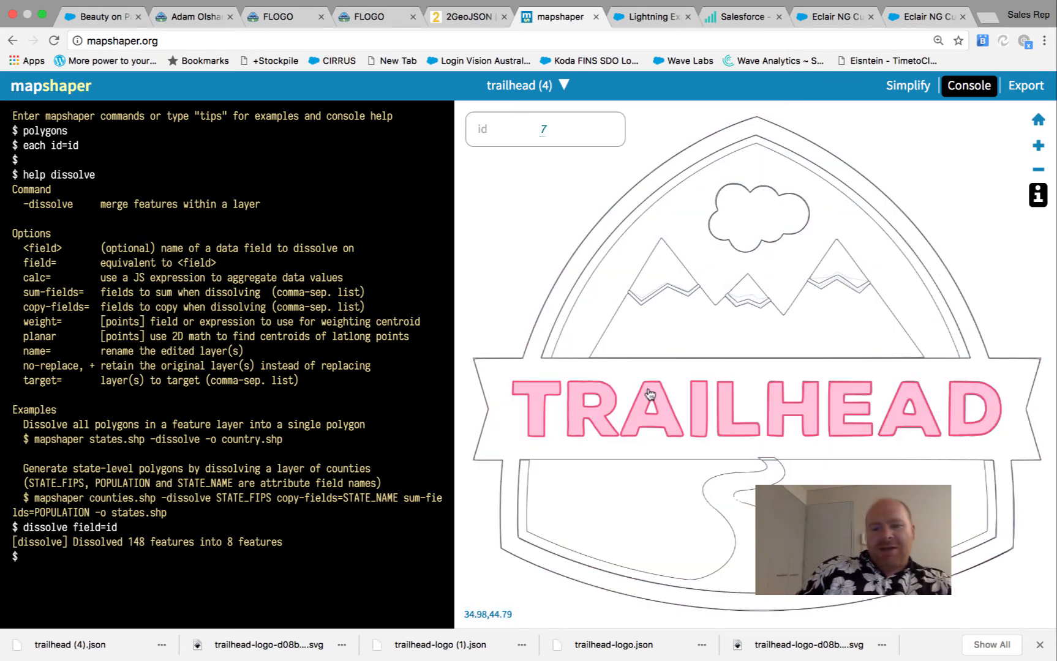
mouse_move(729, 291)
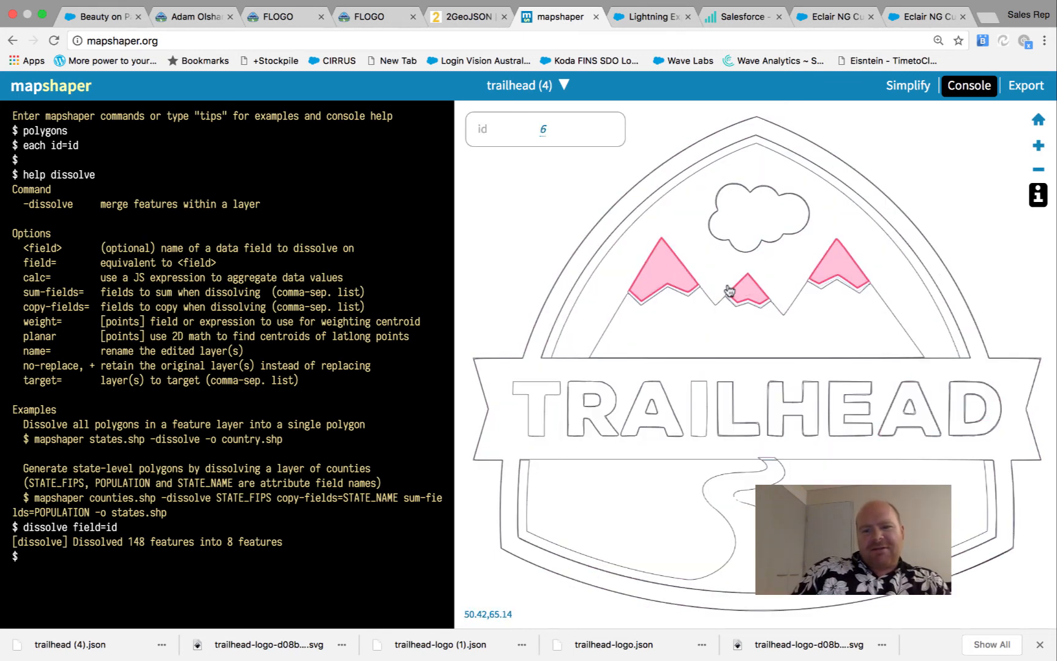
mouse_move(675, 231)
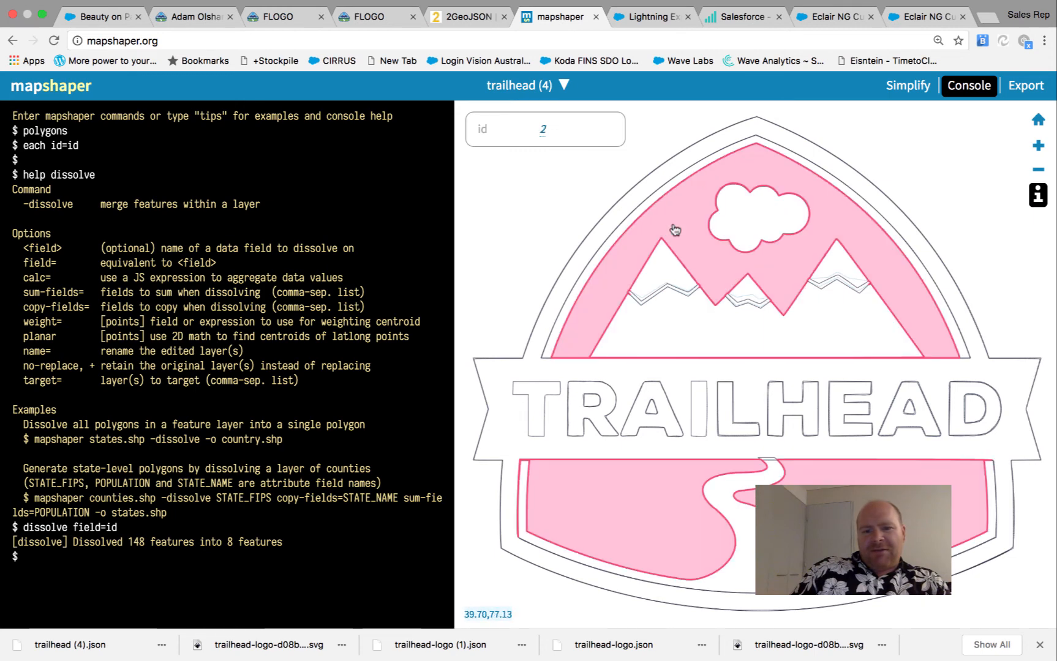
mouse_move(513, 508)
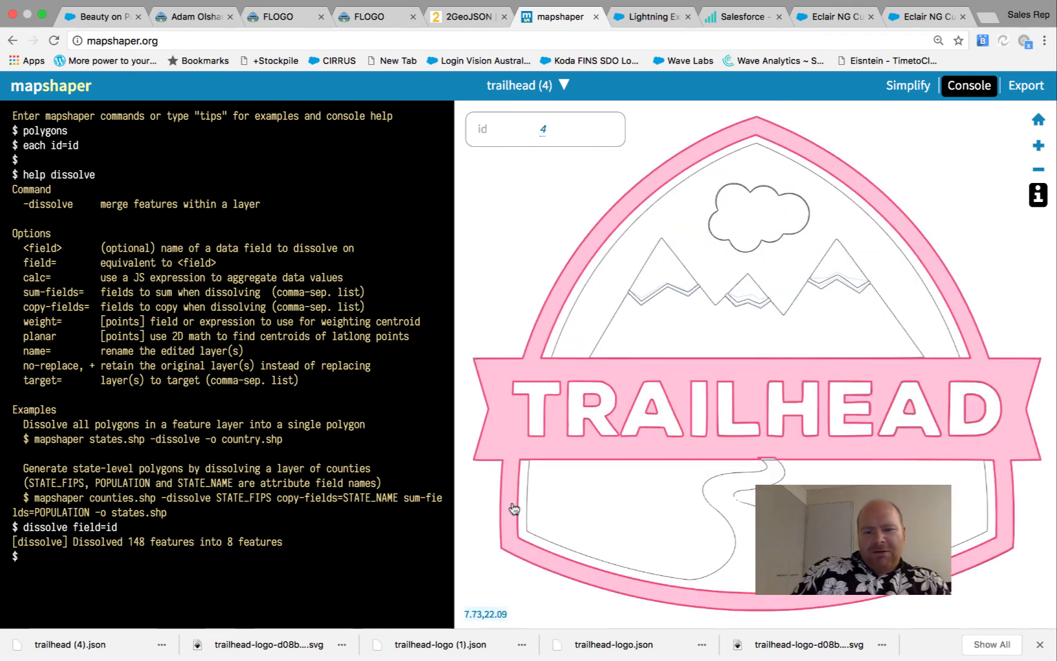
mouse_move(741, 547)
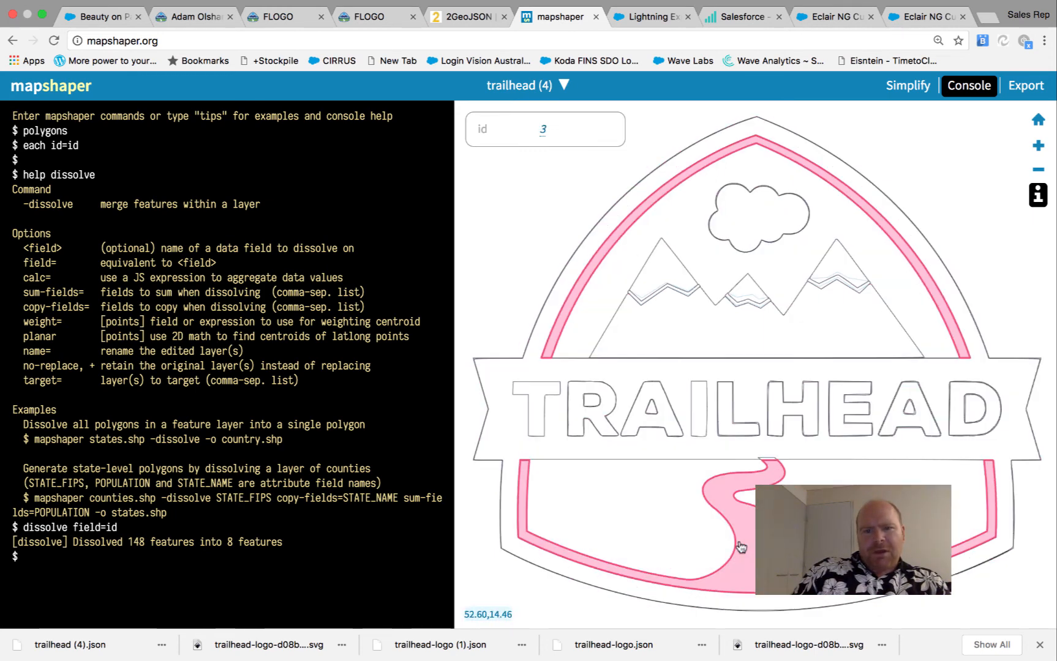
click(767, 608)
click(851, 516)
click(910, 399)
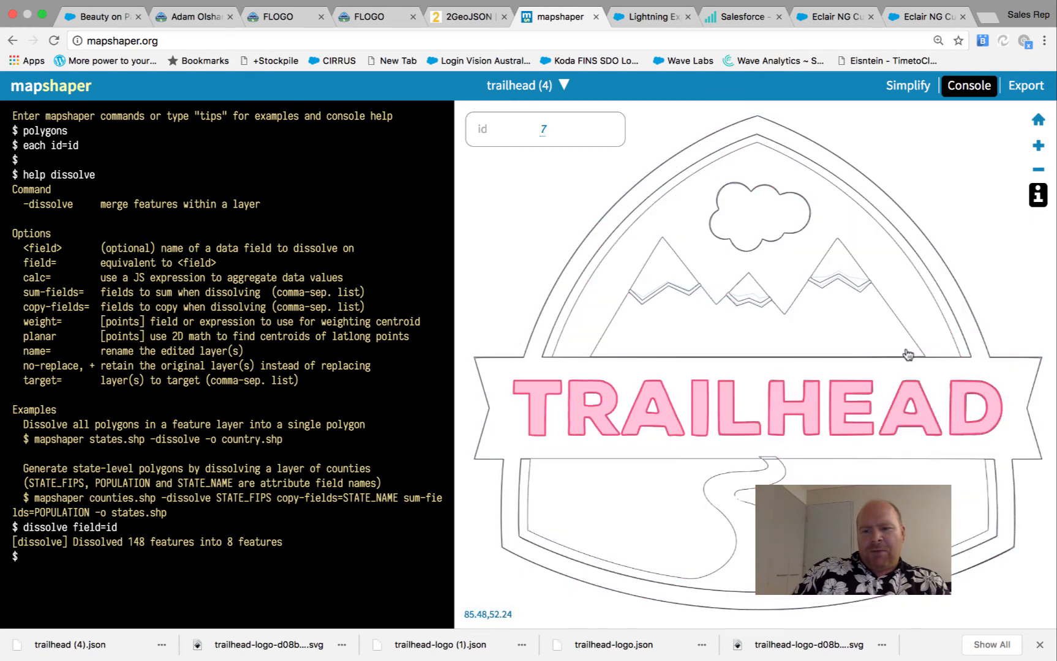
click(908, 355)
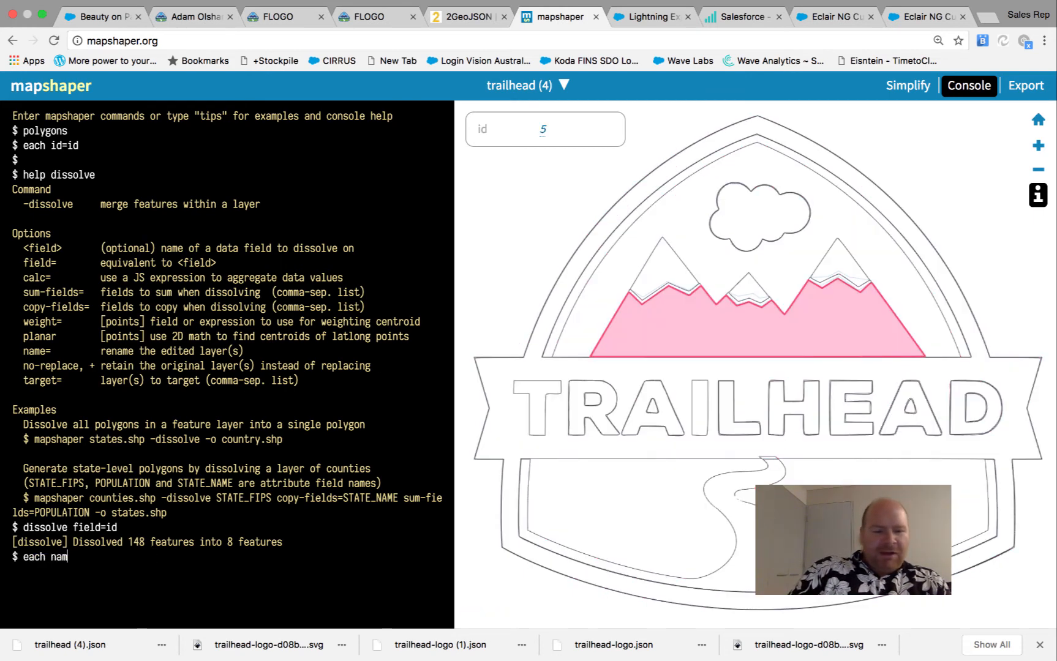
Run 'each name=name' to add an empty name field and select the cloud feature
text(e=name)
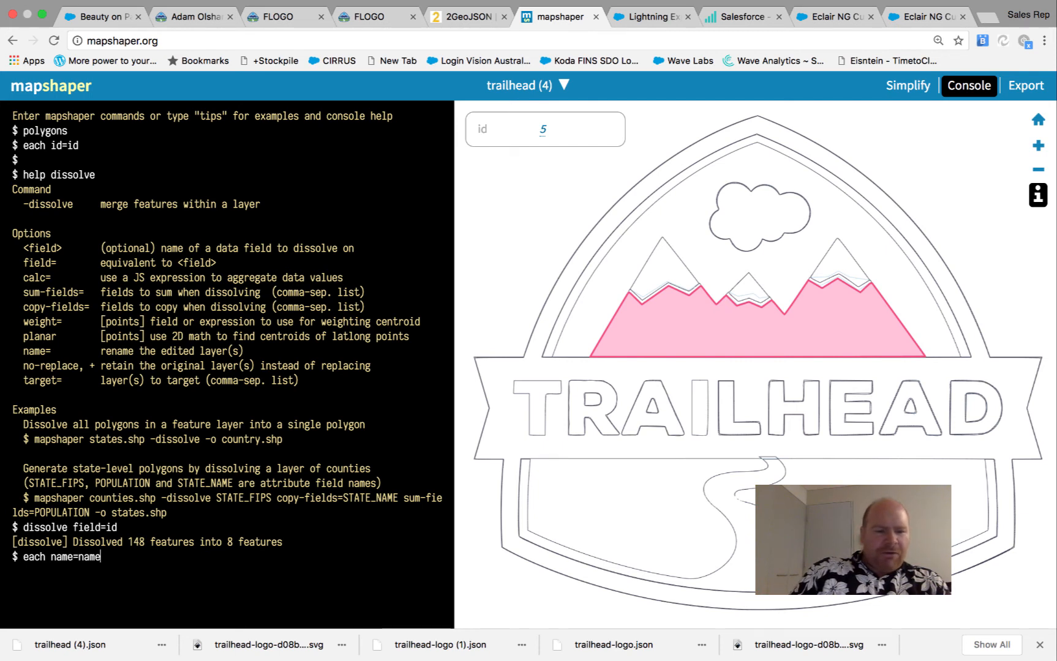
key(Return)
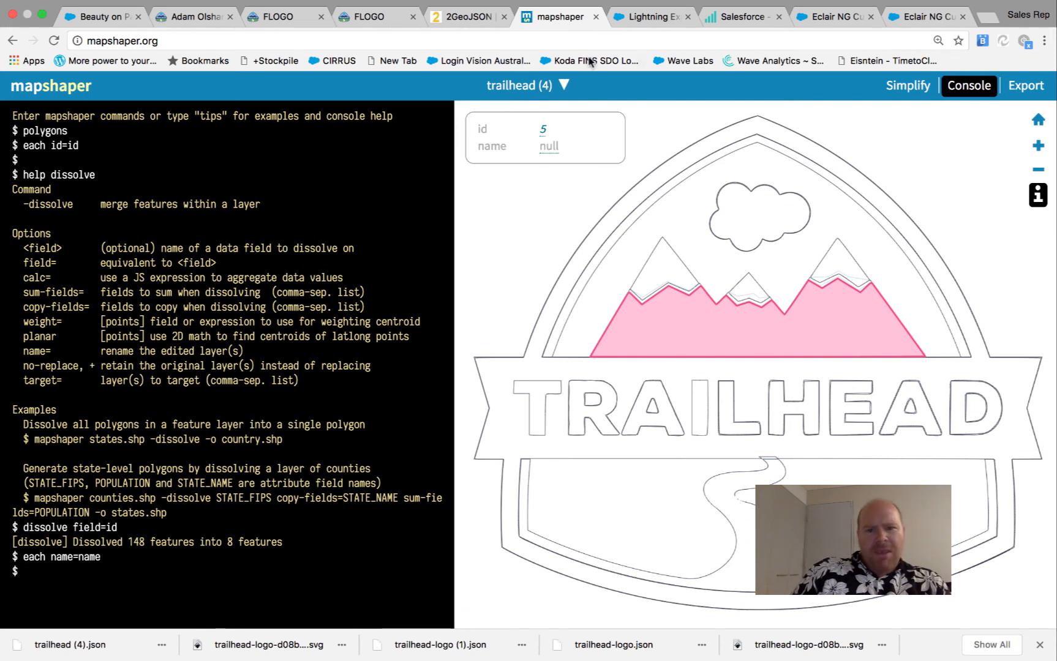
click(551, 147)
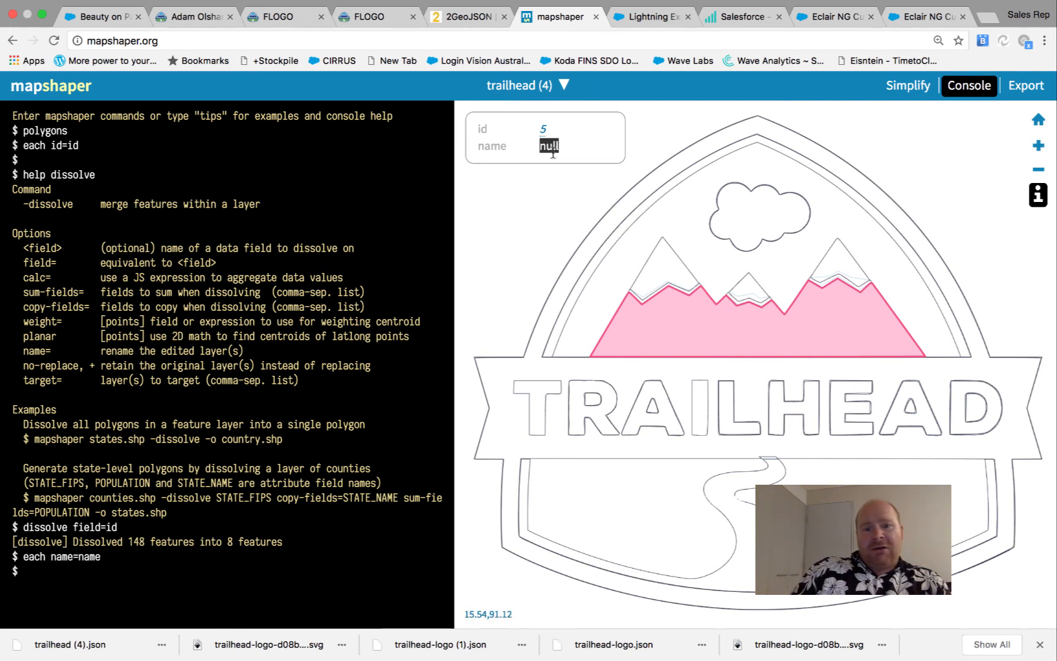
click(770, 214)
click(734, 18)
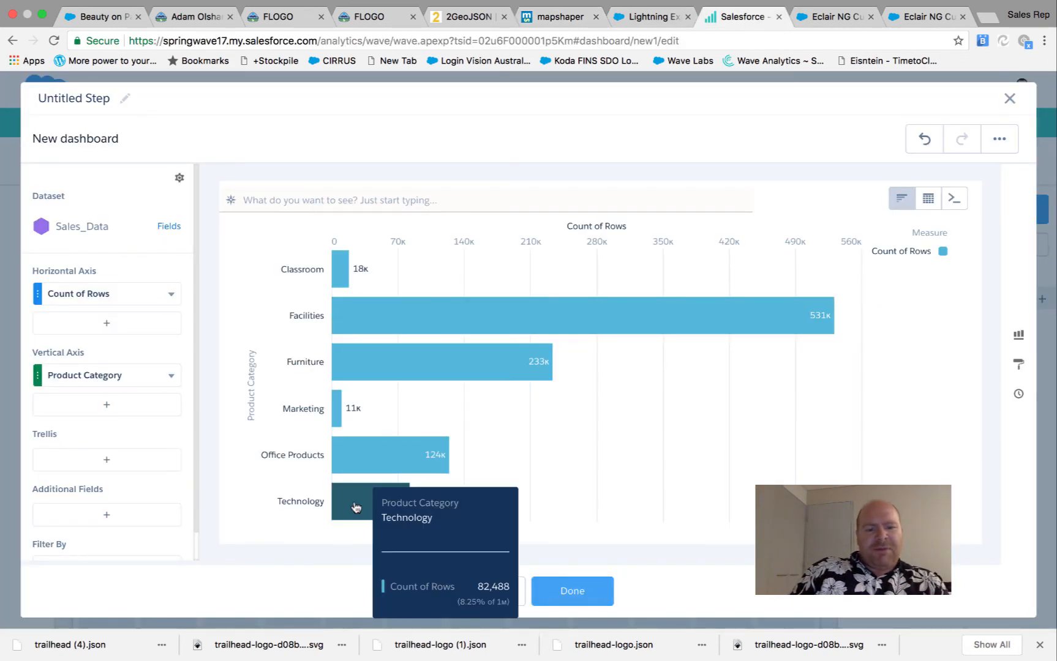
click(556, 21)
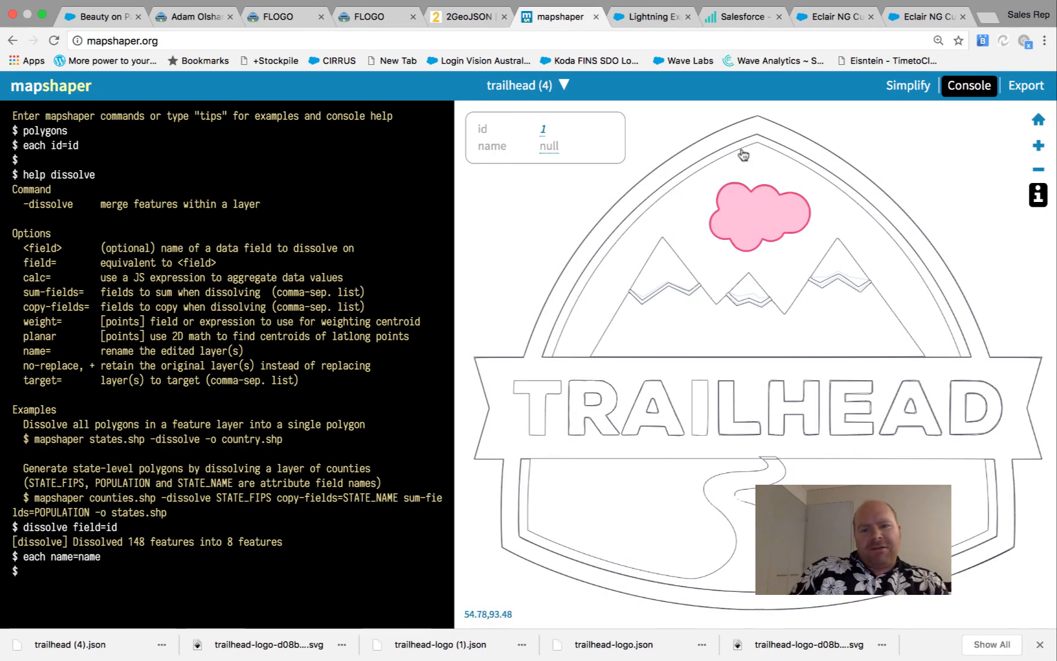
Name the cloud feature Classroom after checking the Salesforce categories
click(551, 140)
text(cla)
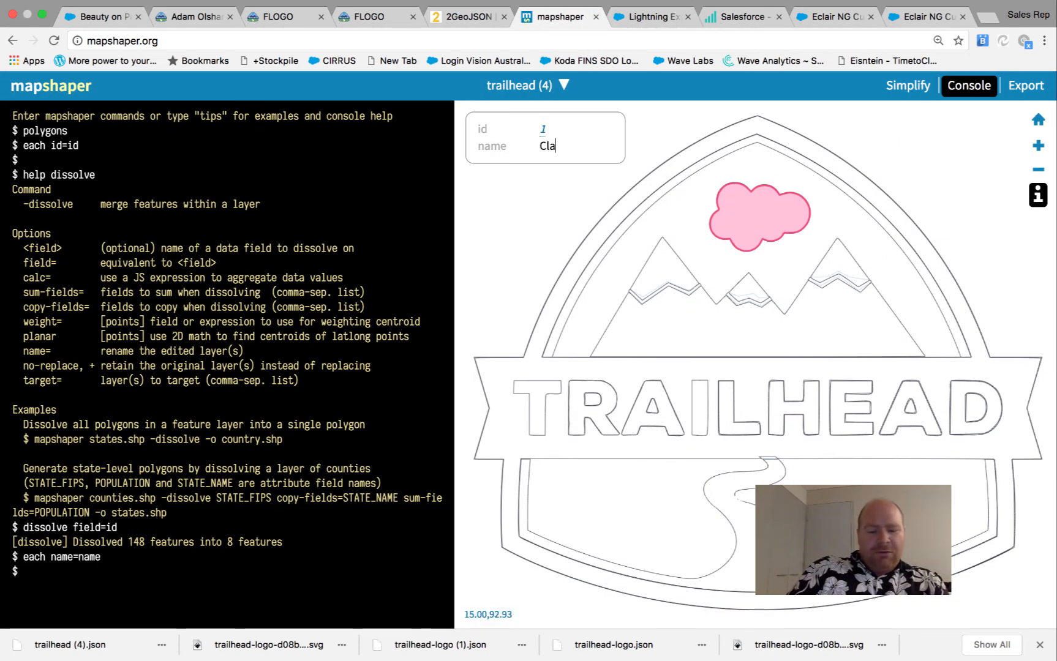
text(ssroom)
key(Return)
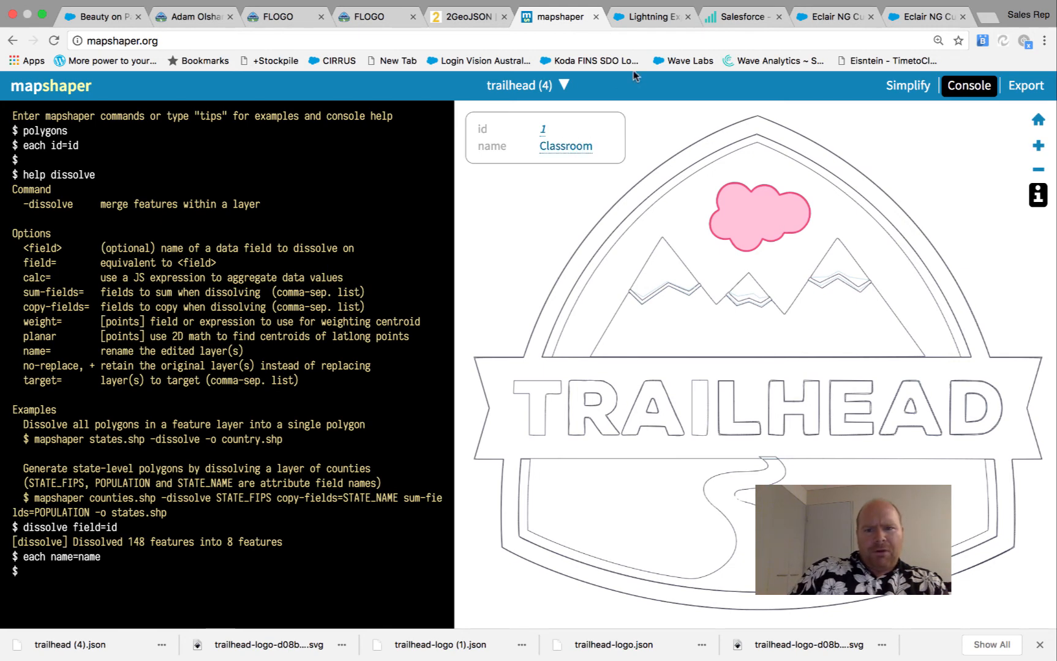
click(737, 23)
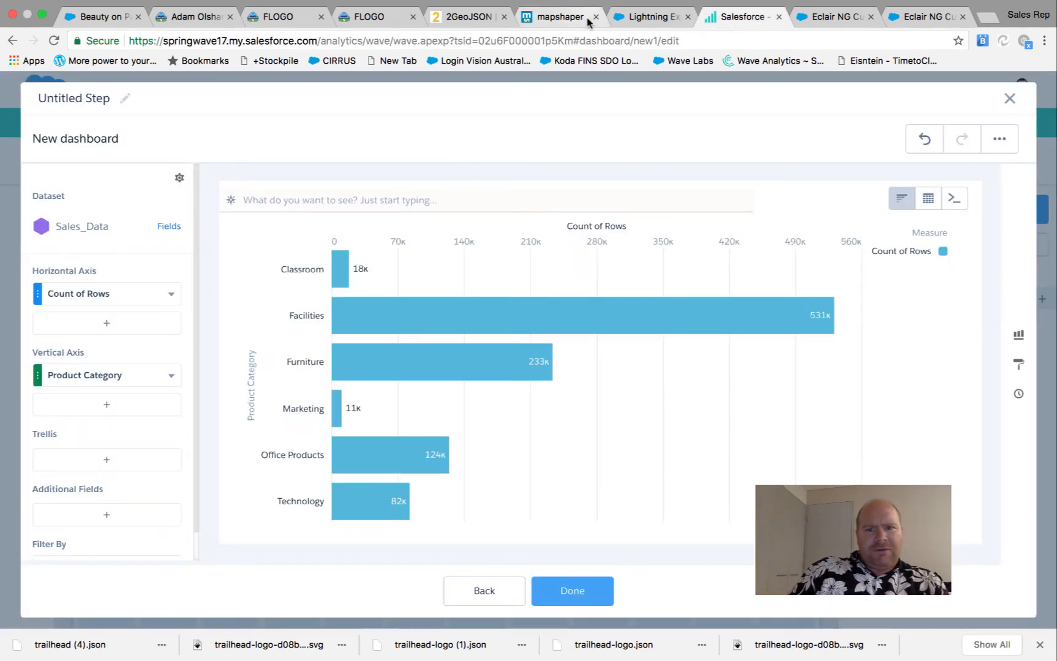
click(561, 16)
Name the snowy peaks feature Facilities
click(548, 146)
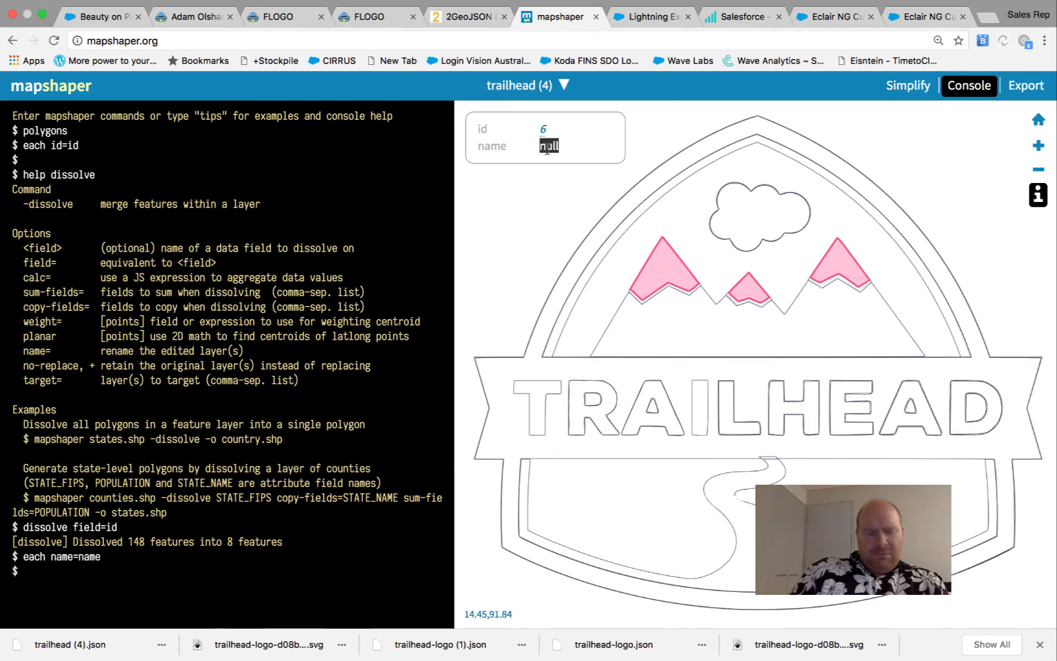
text(F)
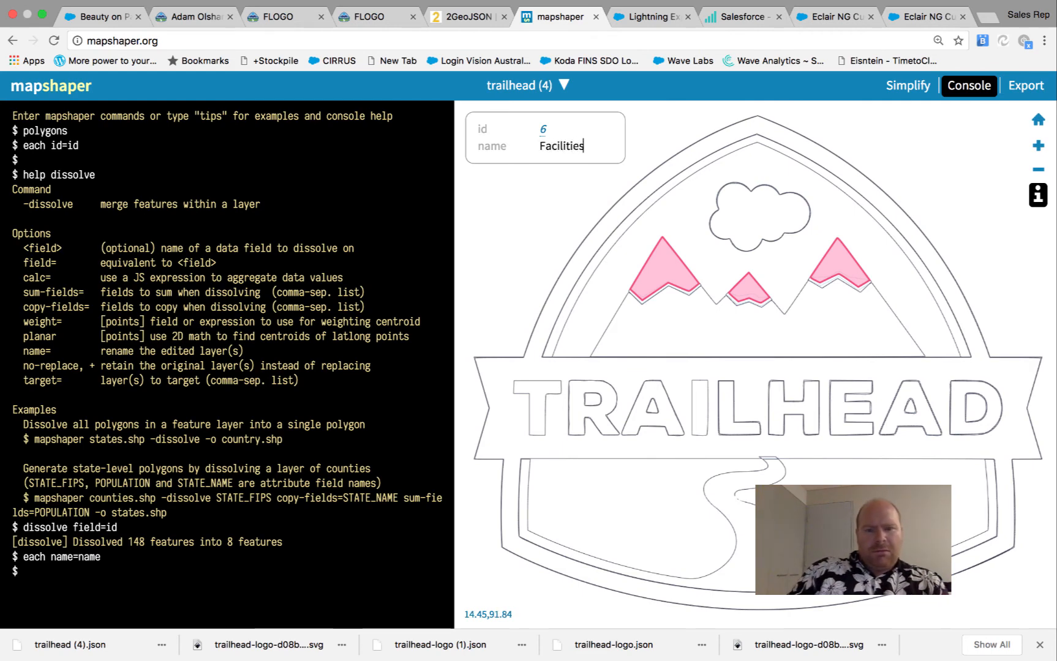
text(acilities)
key(Return)
click(738, 17)
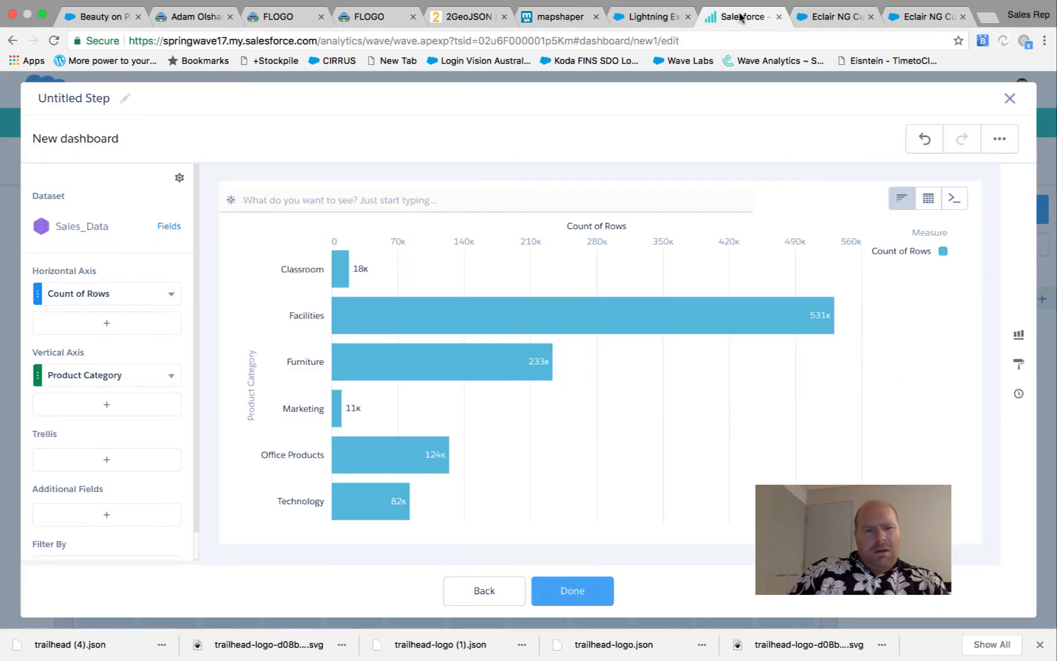
click(560, 17)
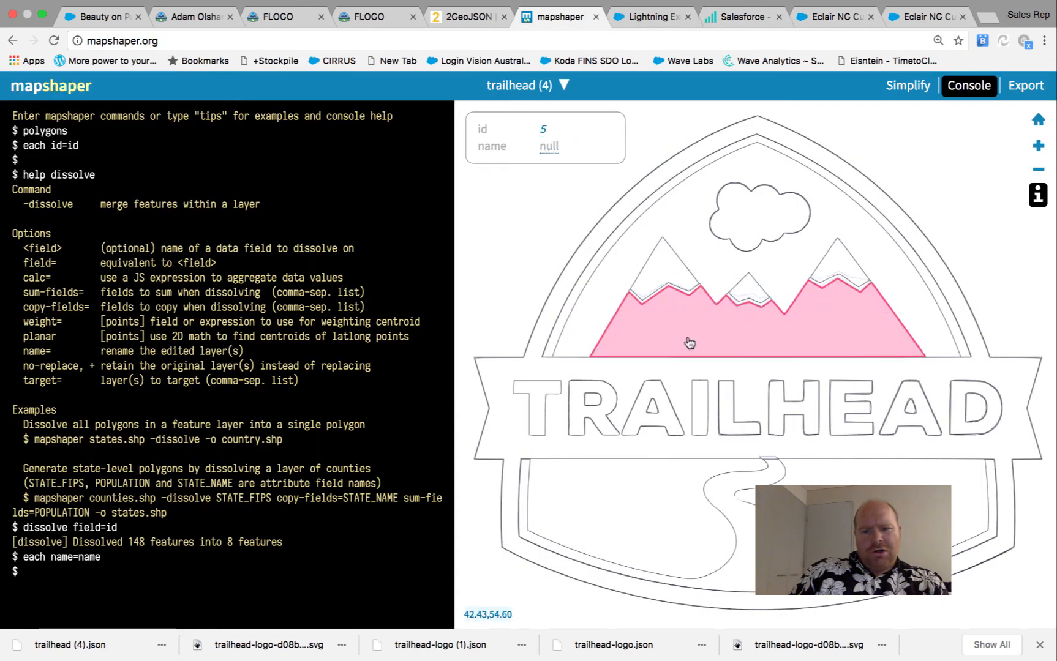
Name the mountains Furniture and select the TRAILHEAD lettering feature
click(548, 147)
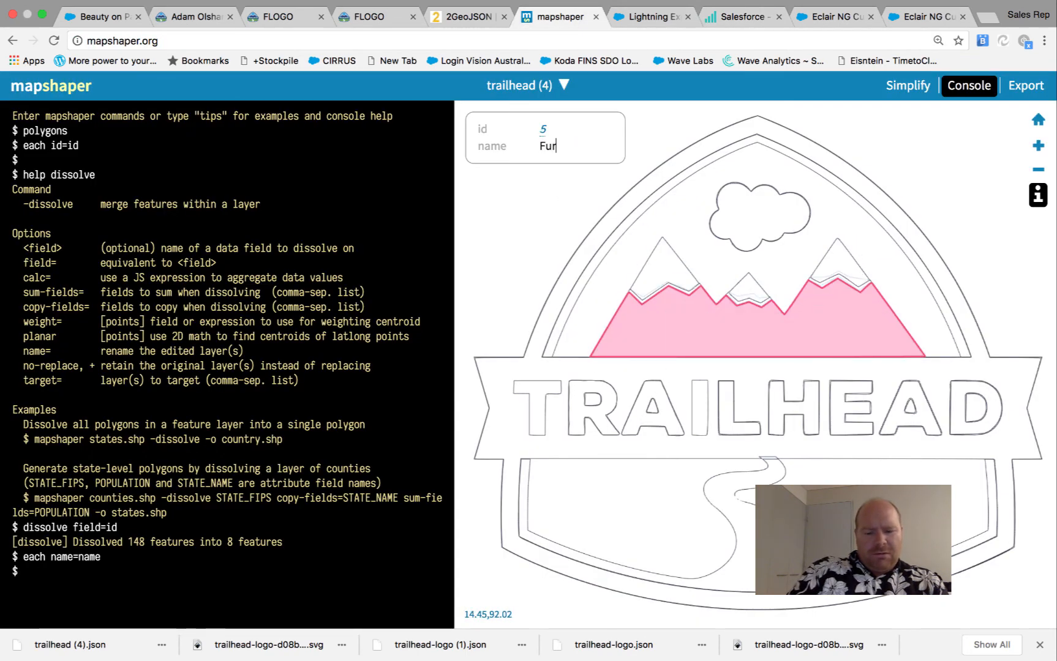
text(ure)
key(Return)
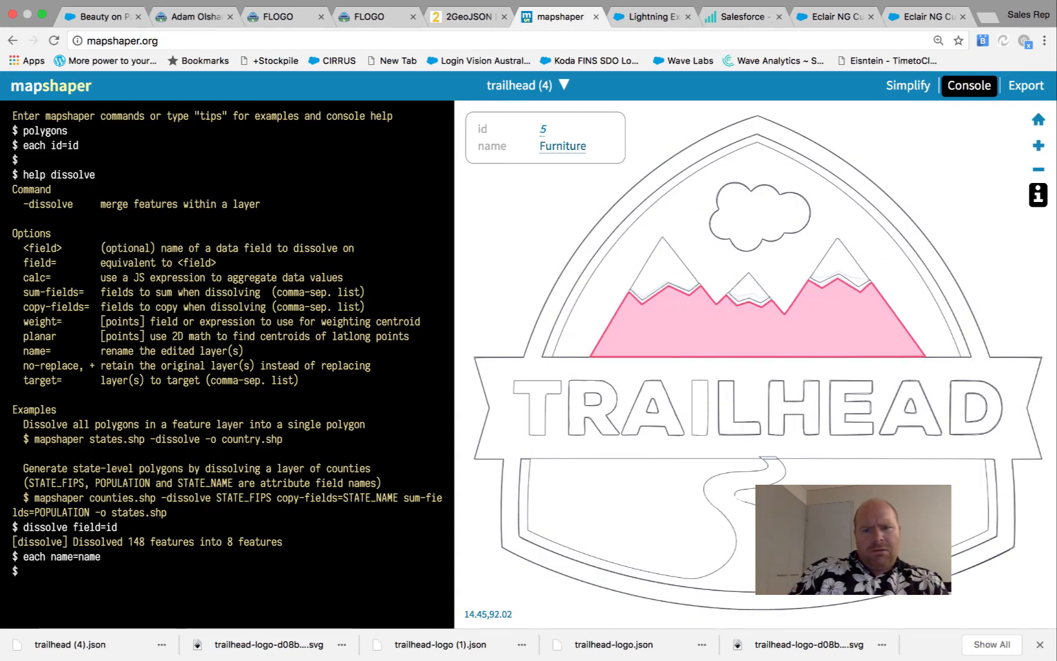
click(698, 396)
click(742, 17)
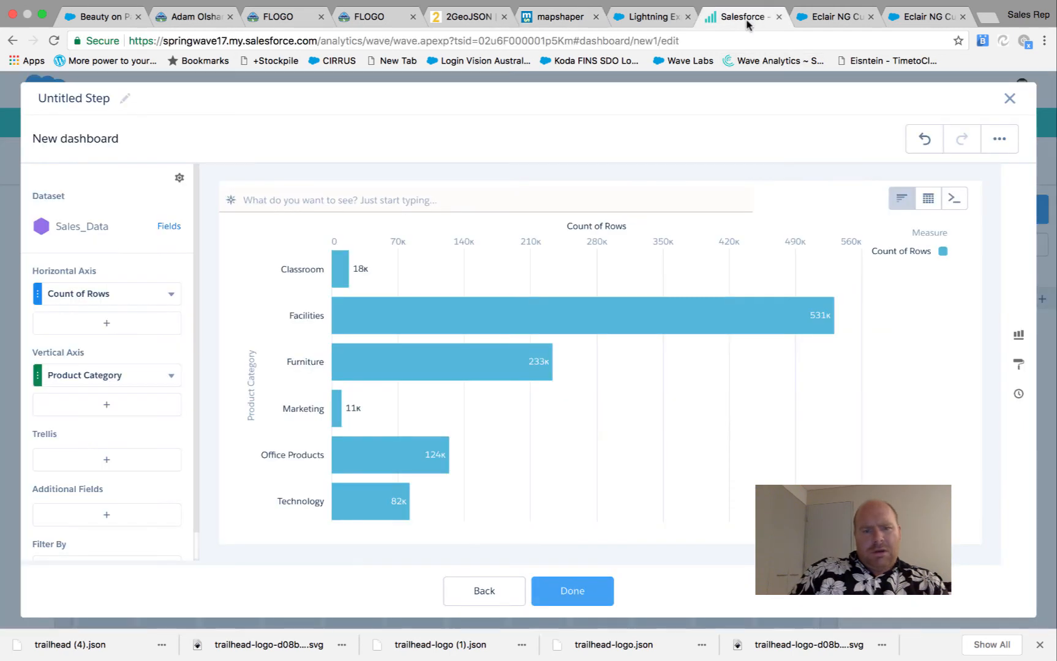
Name the TRAILHEAD lettering Marketing and select the background landscape
click(548, 17)
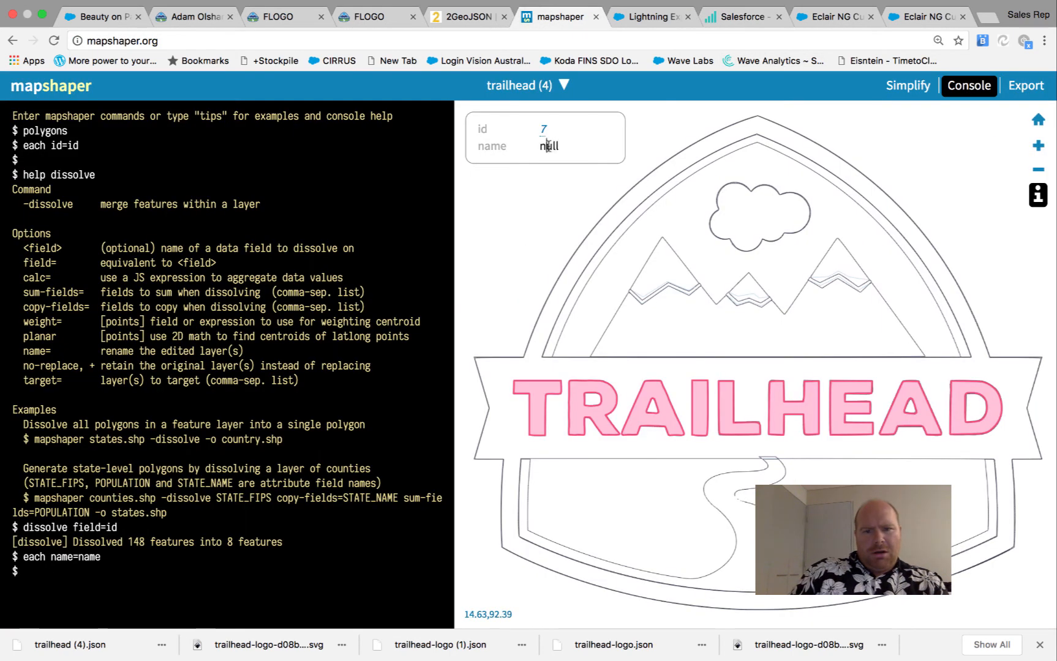
text(marketin)
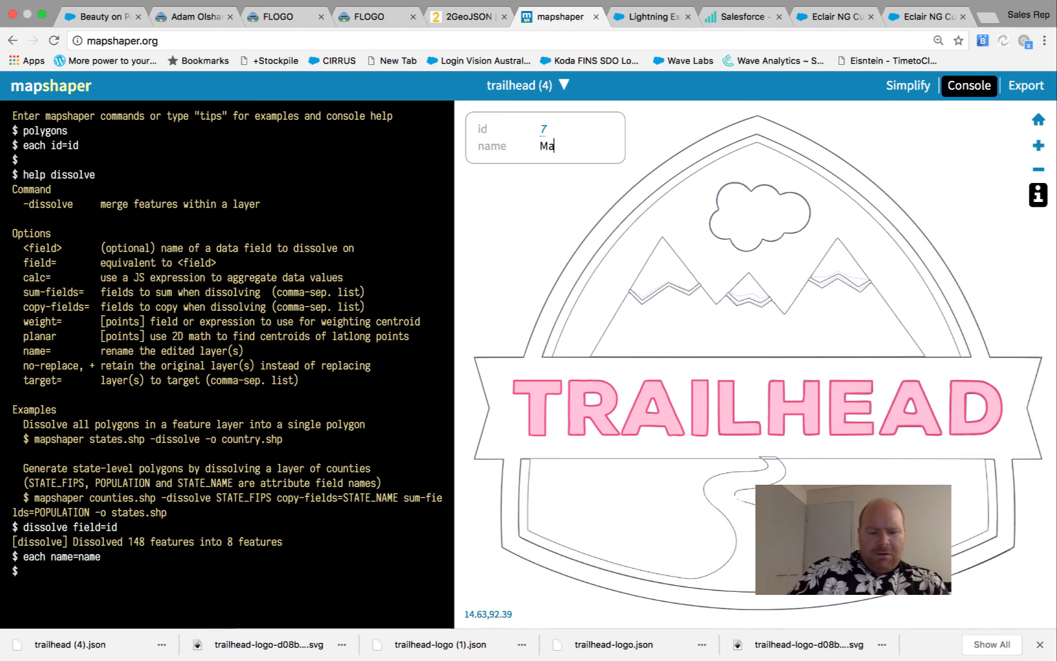
key(Return)
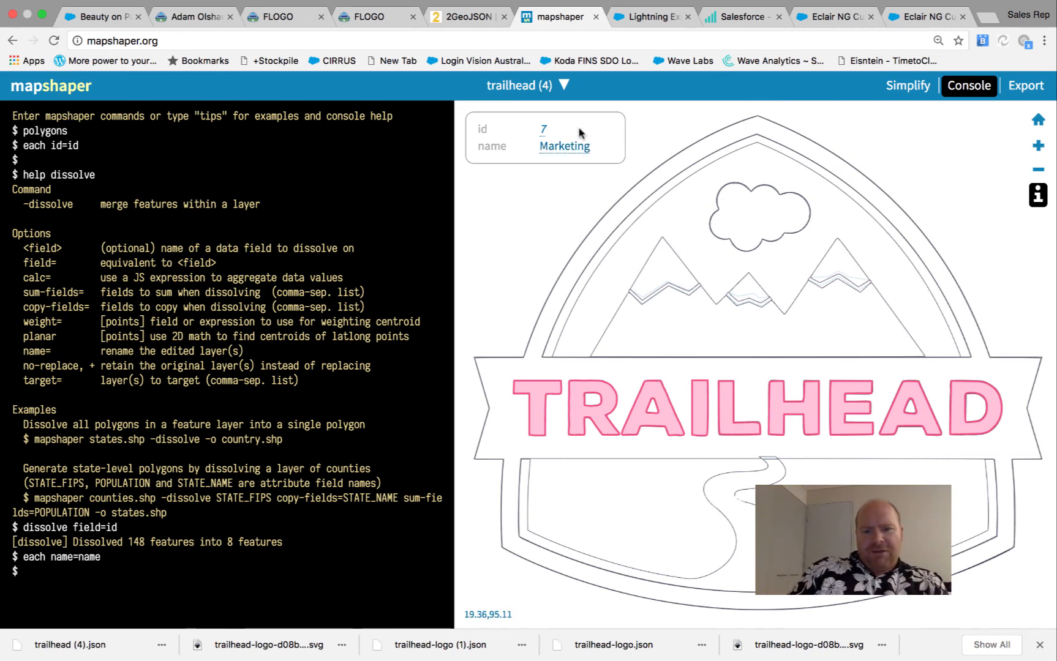
click(658, 509)
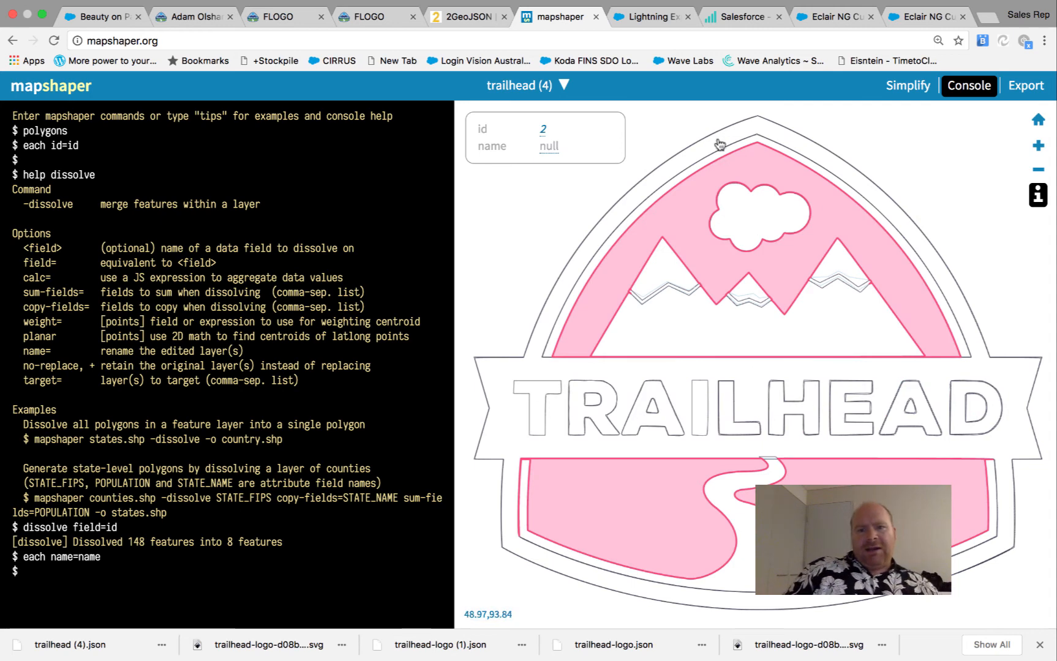
click(747, 14)
Name the background landscape Office Products and select the outer ring and banner
click(555, 17)
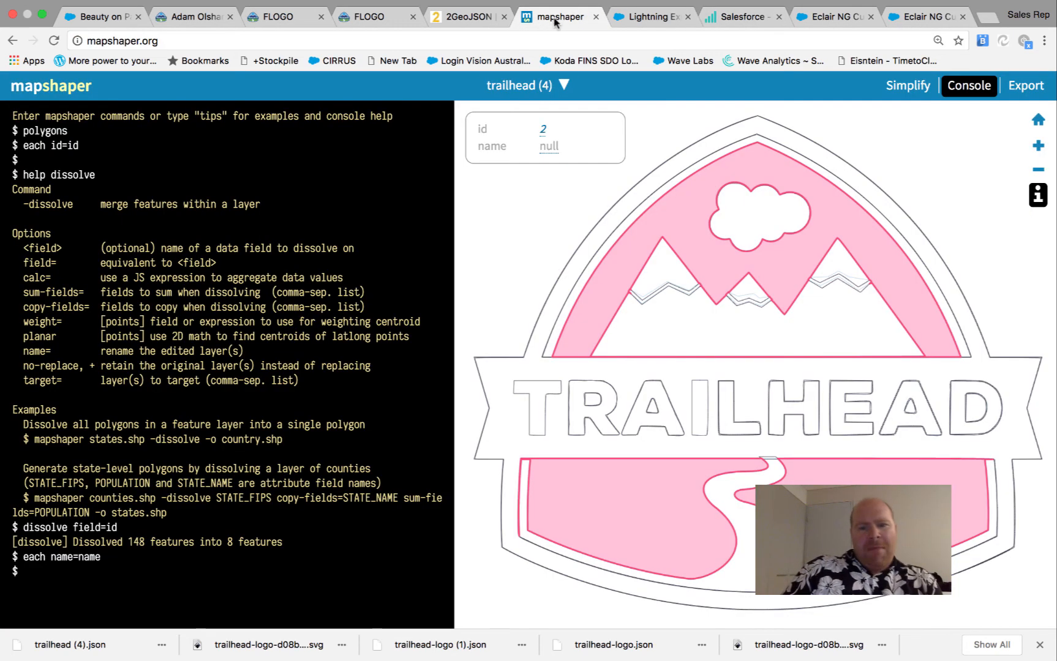
click(549, 146)
text(0)
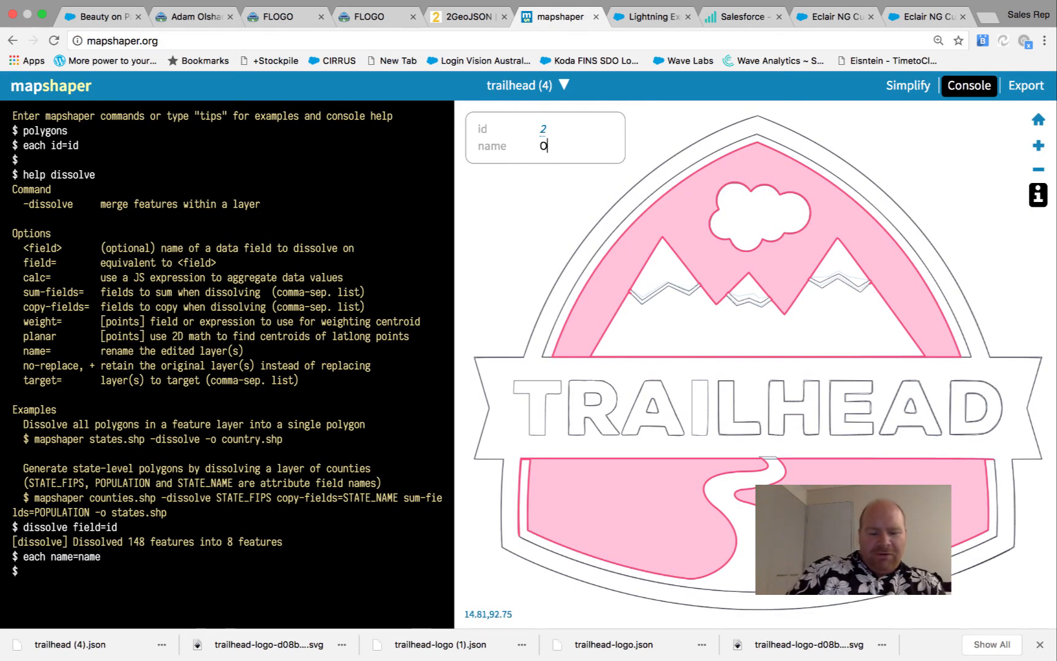
text(ffice Prod)
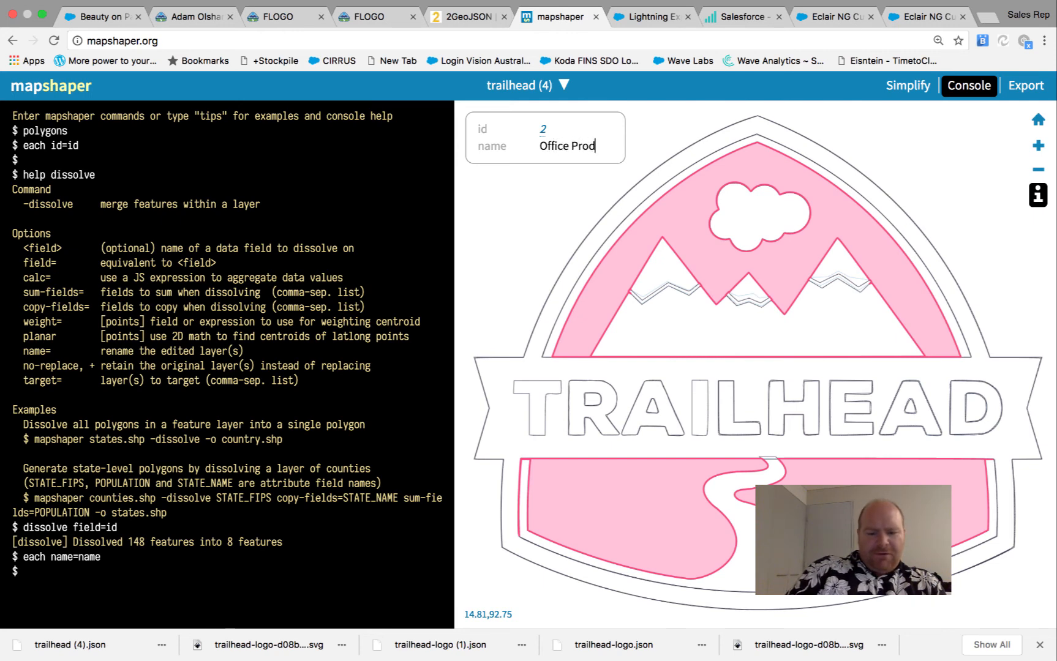
text(ucts)
key(Return)
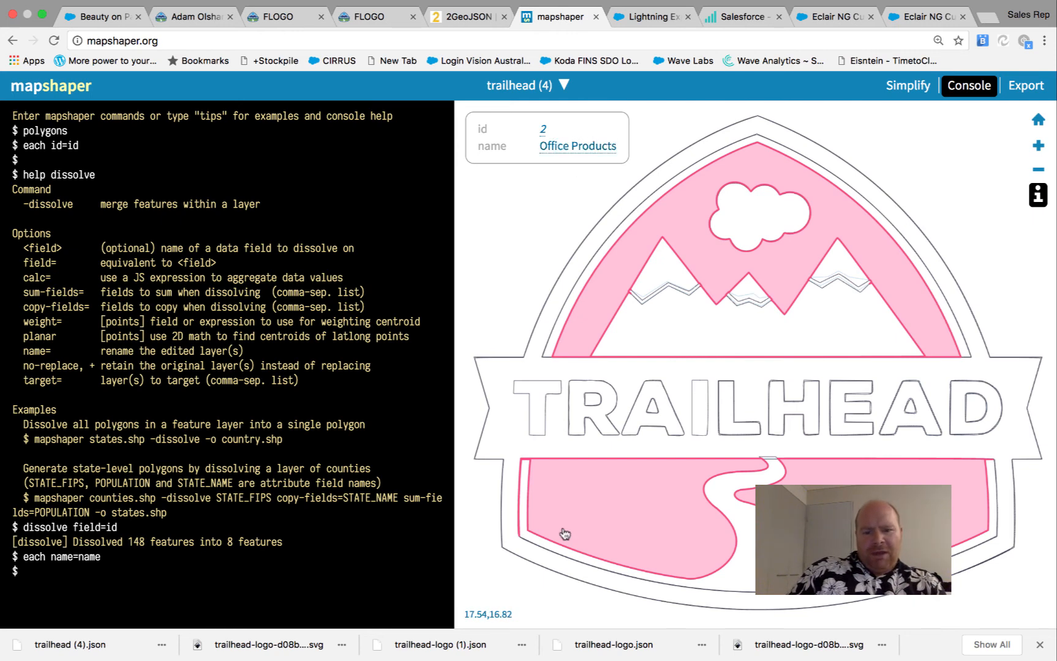
click(575, 575)
click(724, 16)
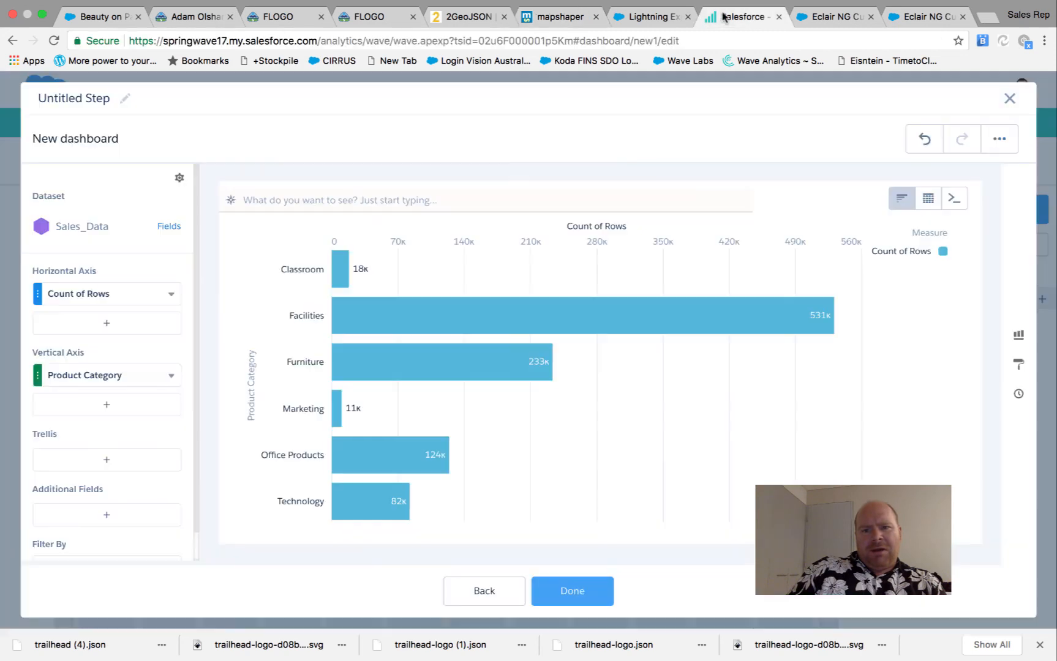
Name the outer ring piece 4 Technology and start naming piece 3 Other
click(573, 18)
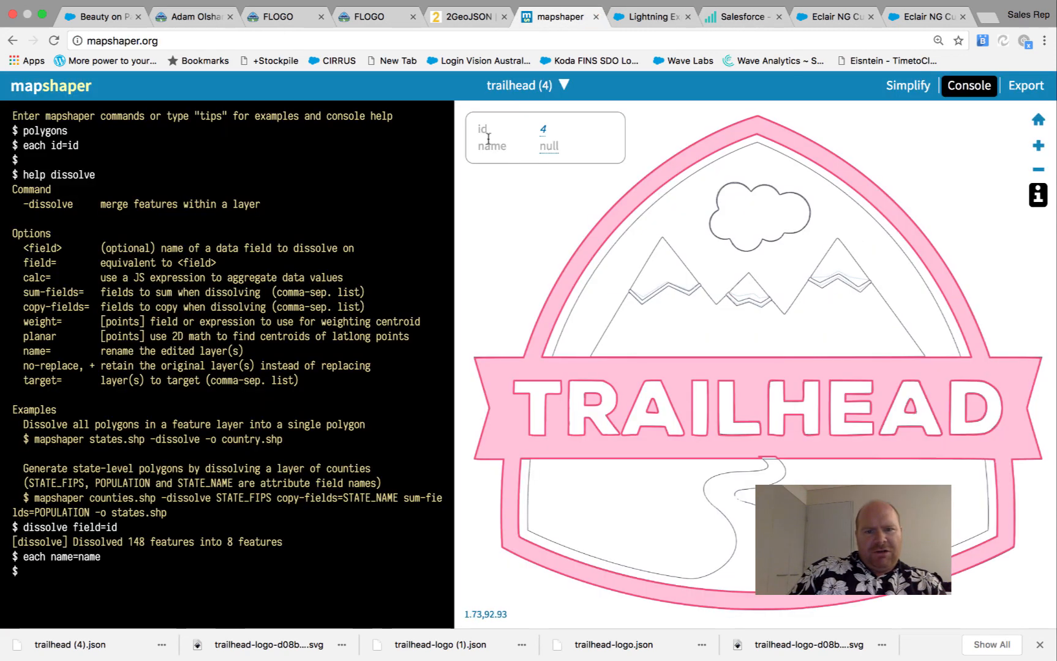
click(542, 147)
text(techn)
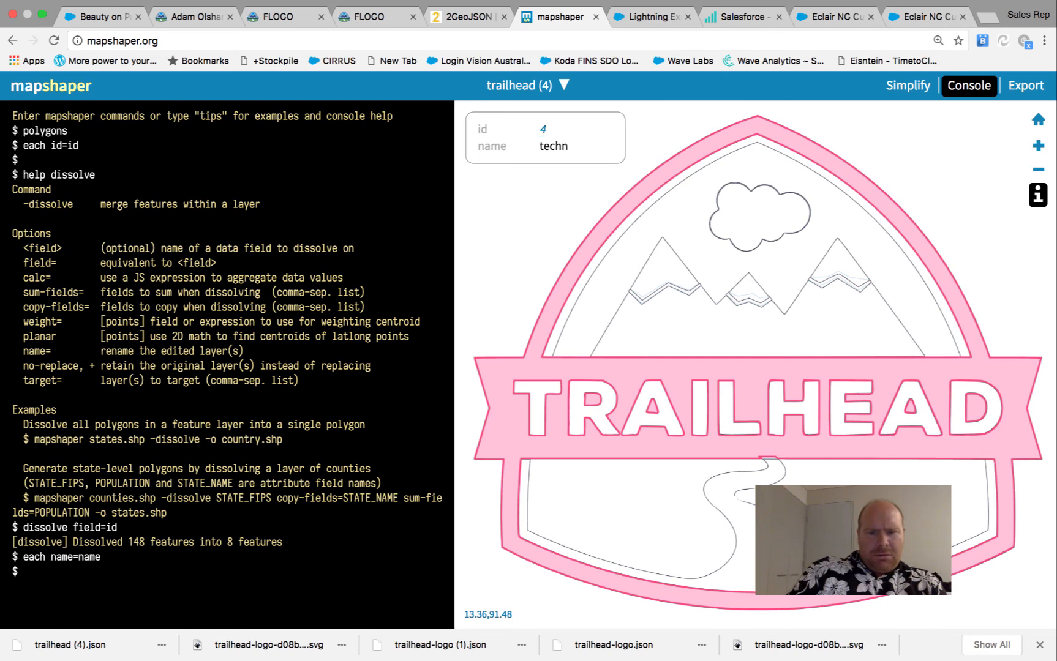
text(c)
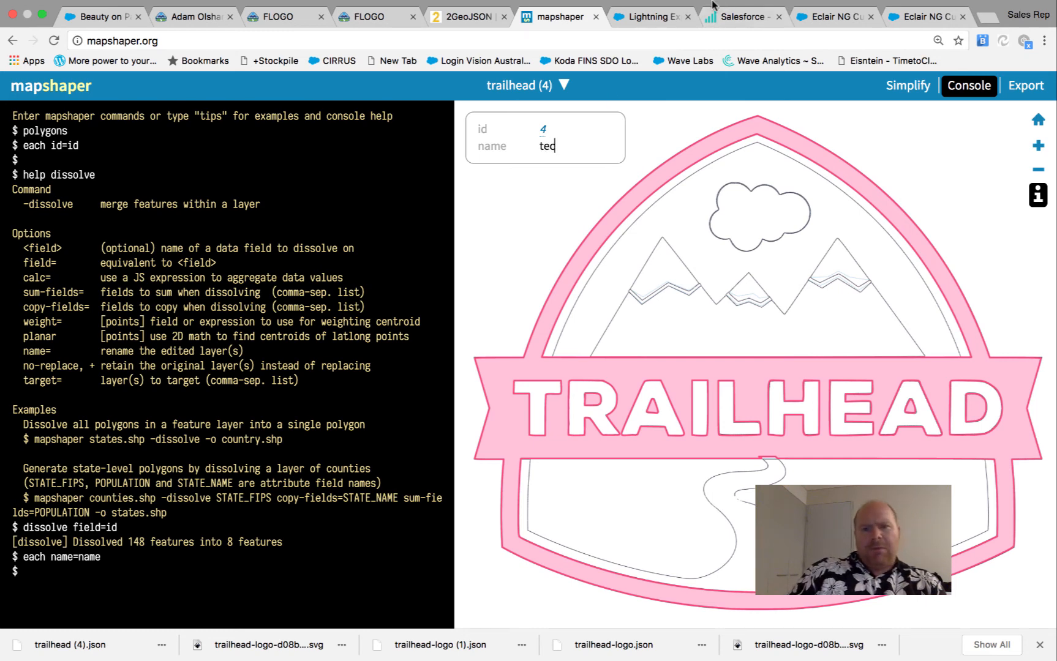
click(731, 16)
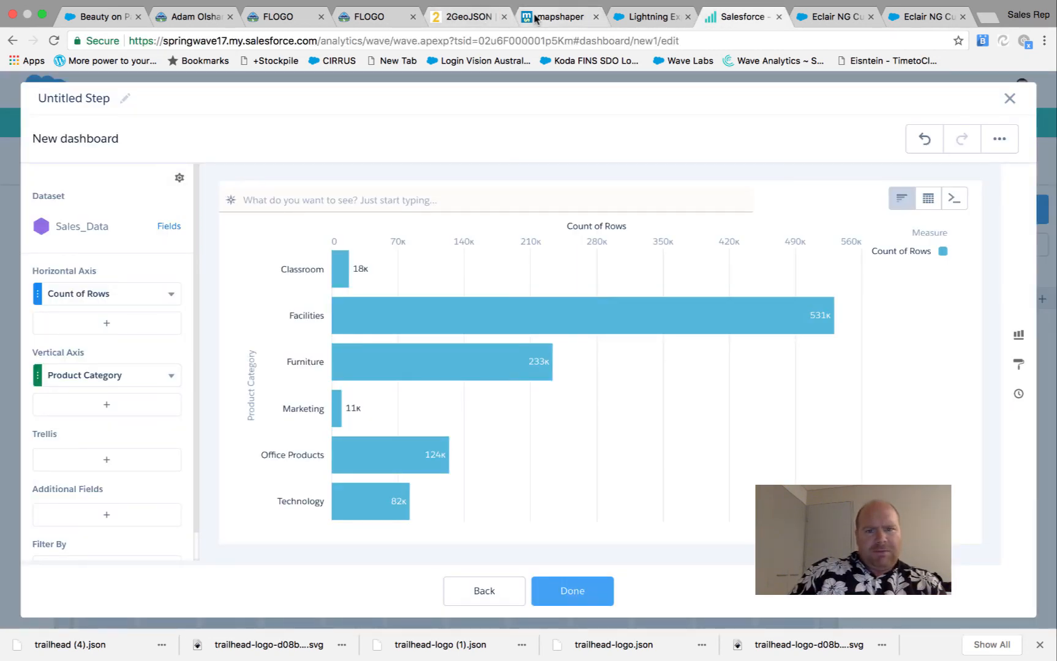
click(554, 17)
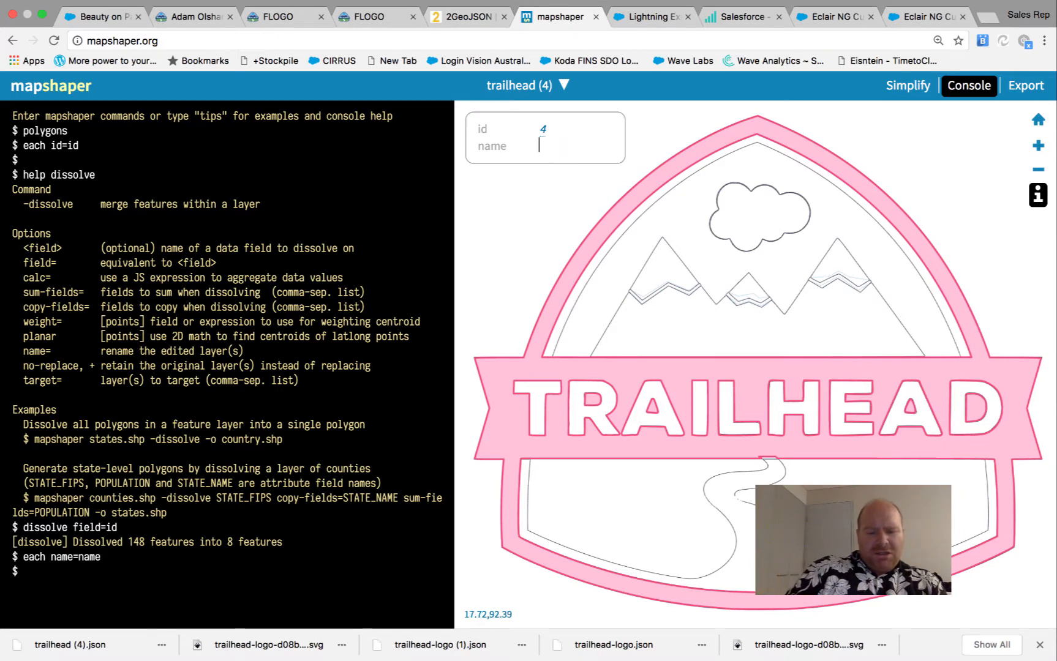
text(hn)
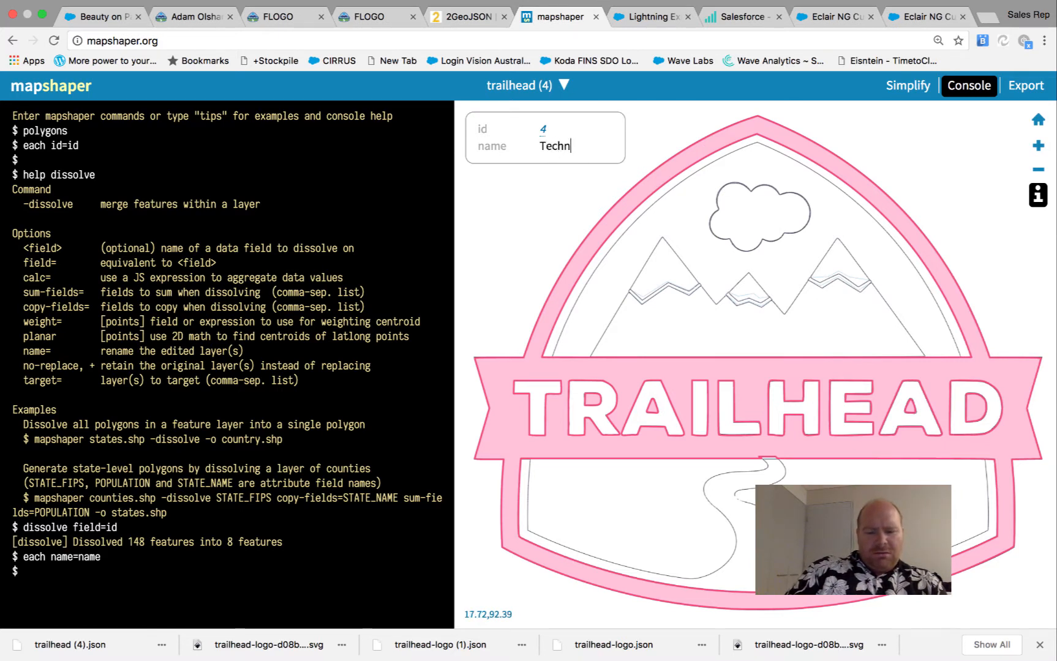
text(ology)
key(Return)
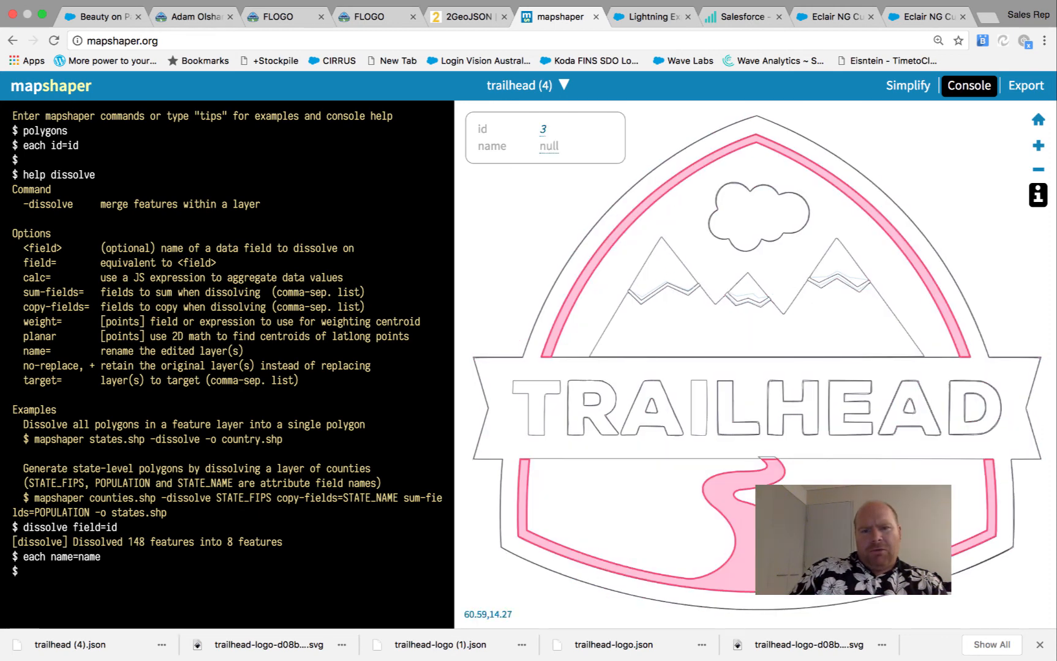
click(549, 146)
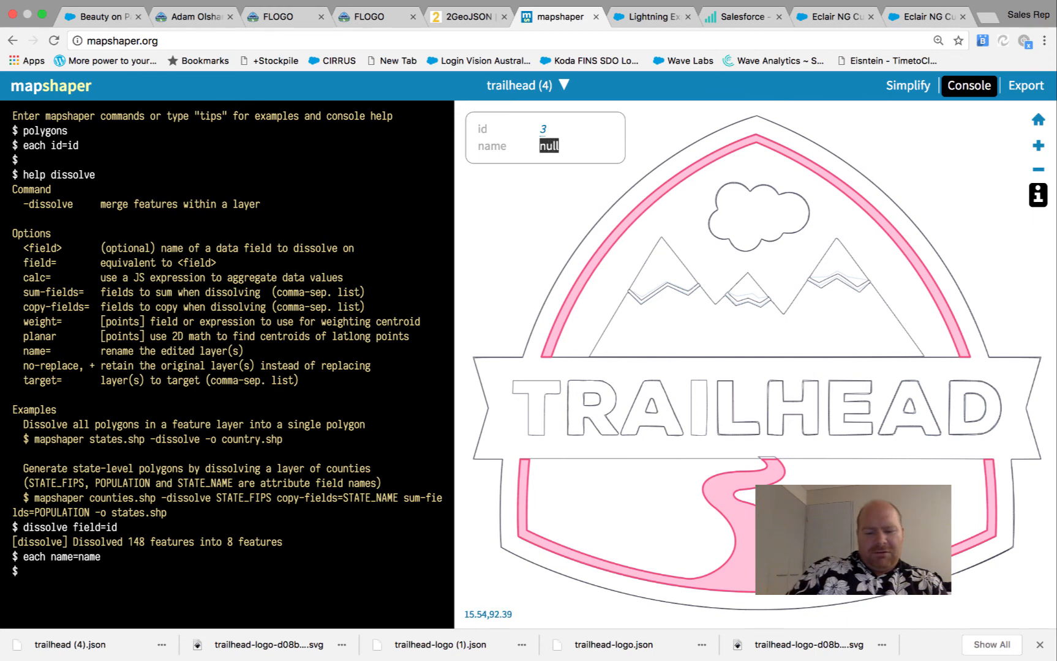
text(Othe)
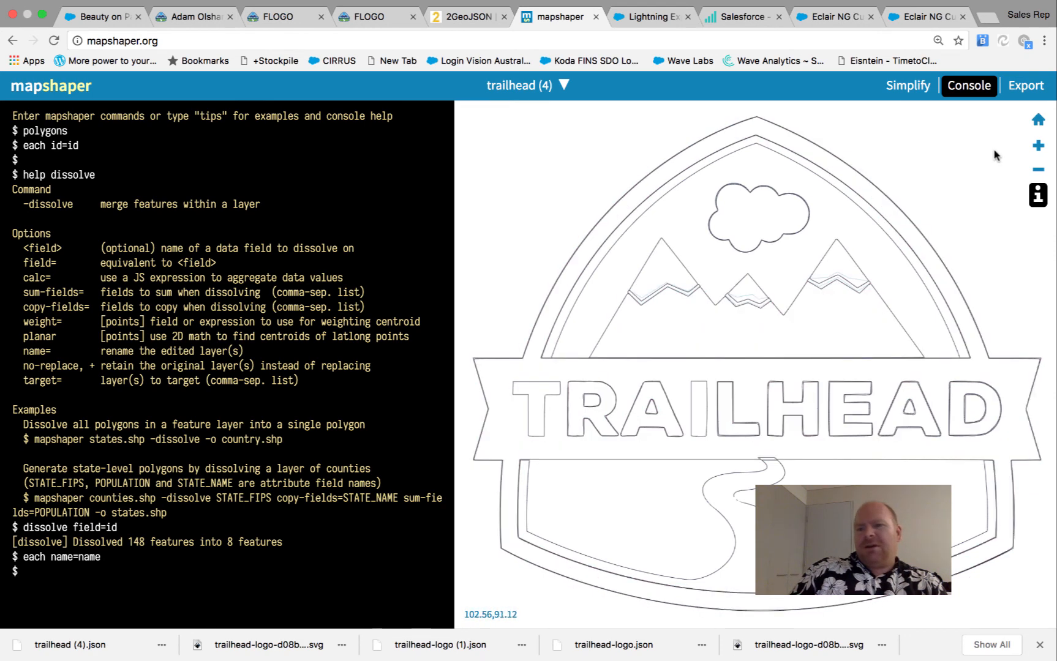
Export the named layer as GeoJSON trailhead (4) (1).json and switch to Salesforce's custom map list
click(1026, 85)
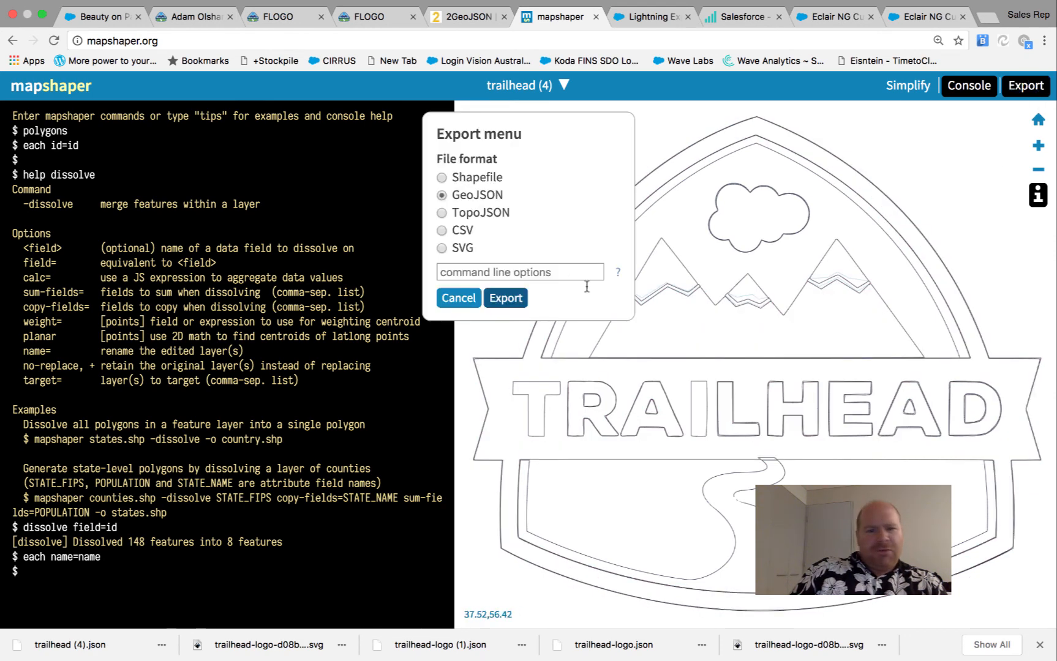
click(514, 303)
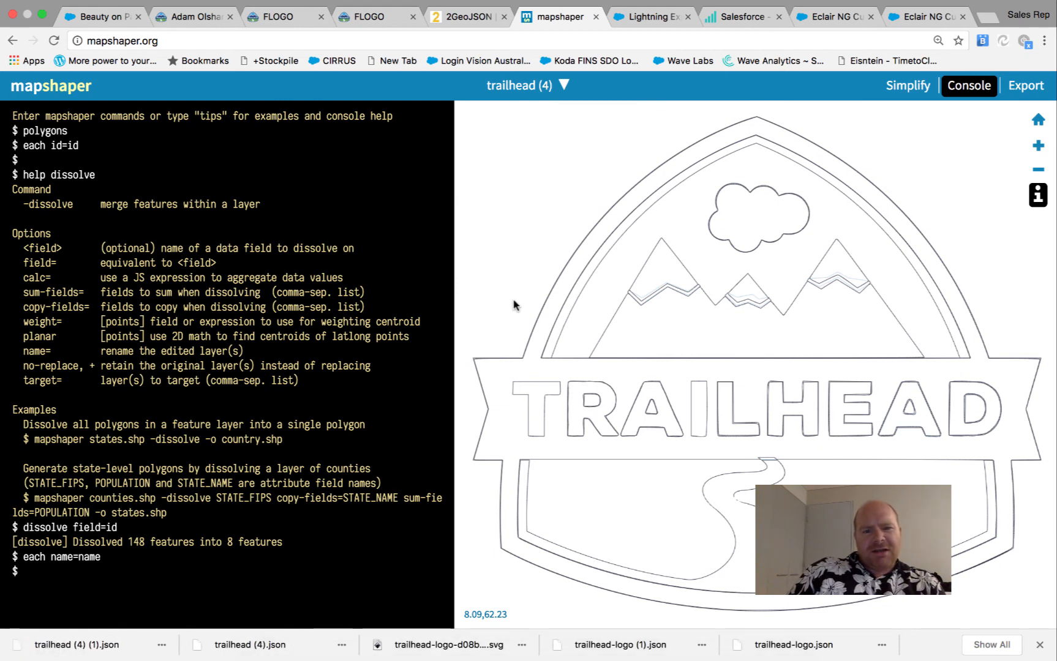
click(641, 34)
click(810, 34)
click(456, 58)
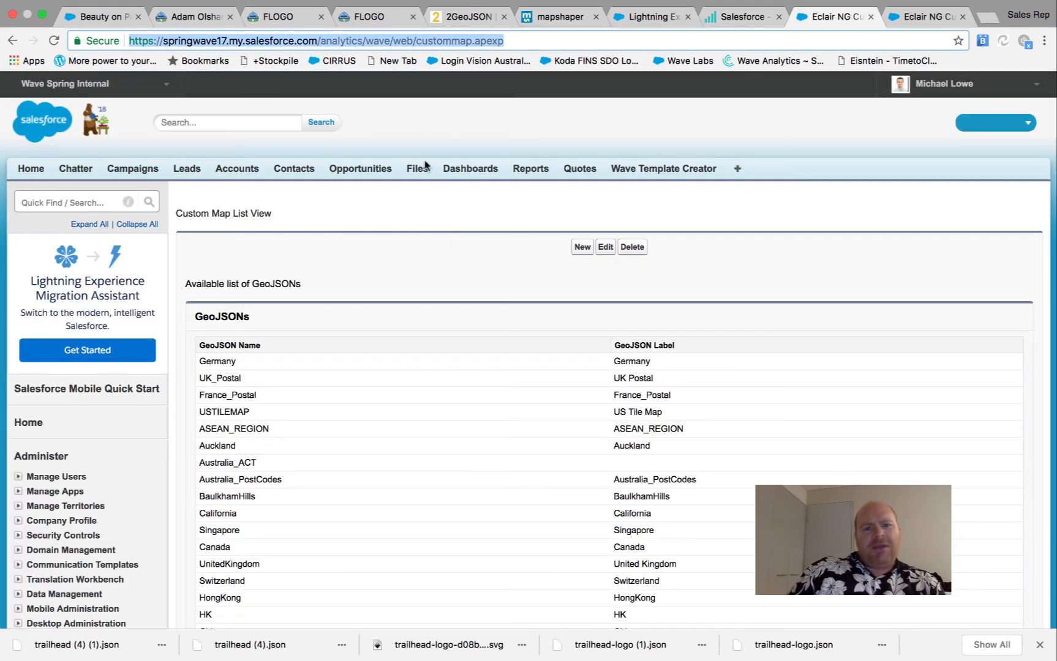
Start a new custom GeoJSON definition with label and name Trailhead2
click(561, 264)
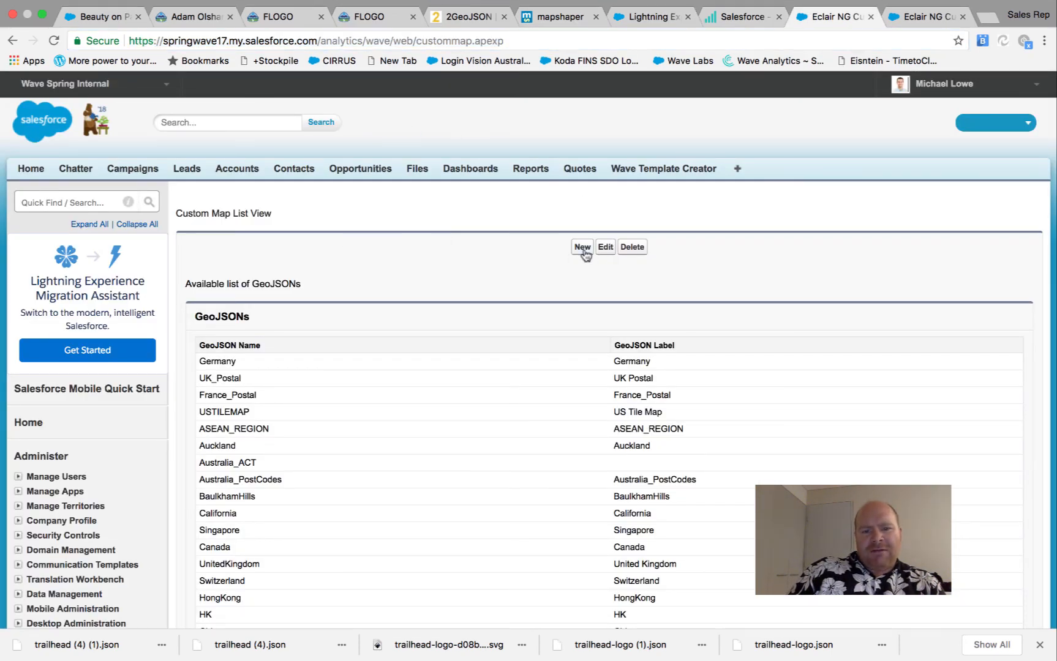
click(583, 248)
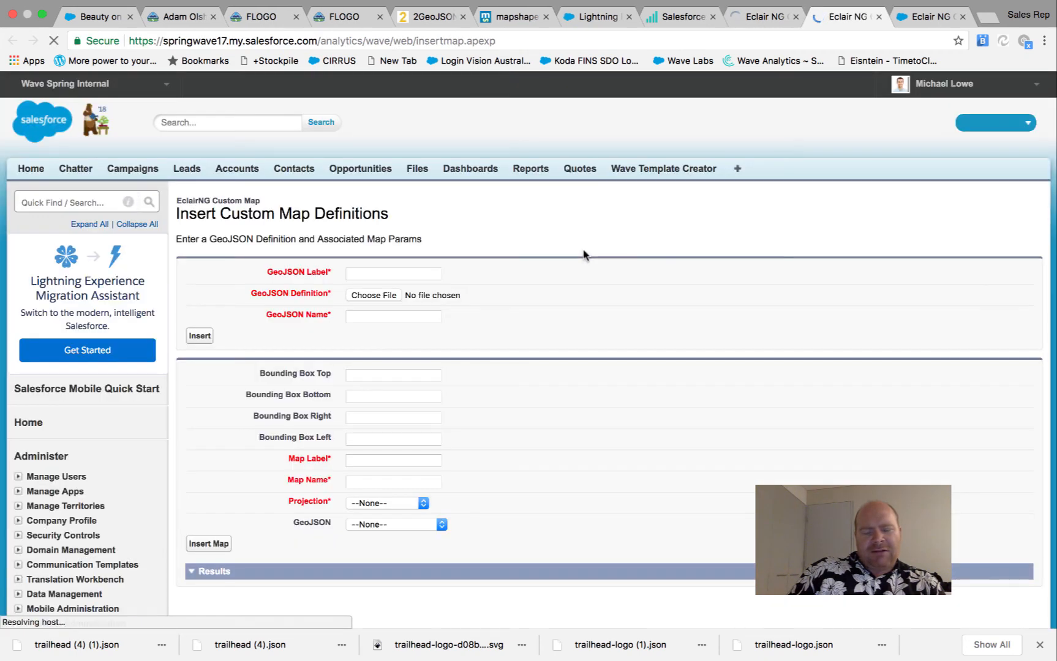
click(370, 295)
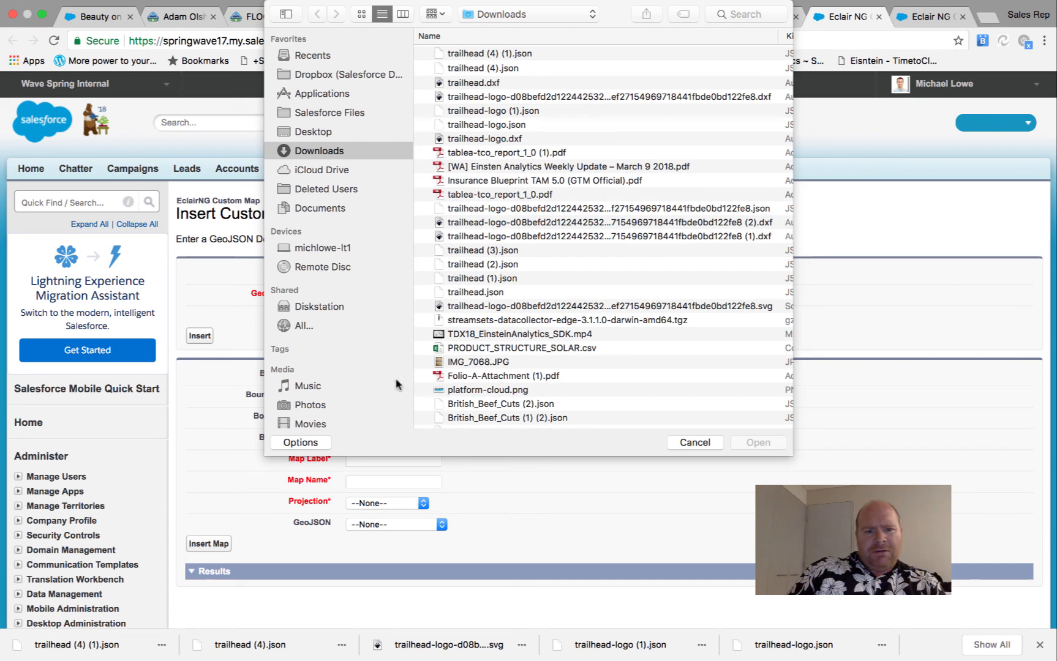
click(695, 441)
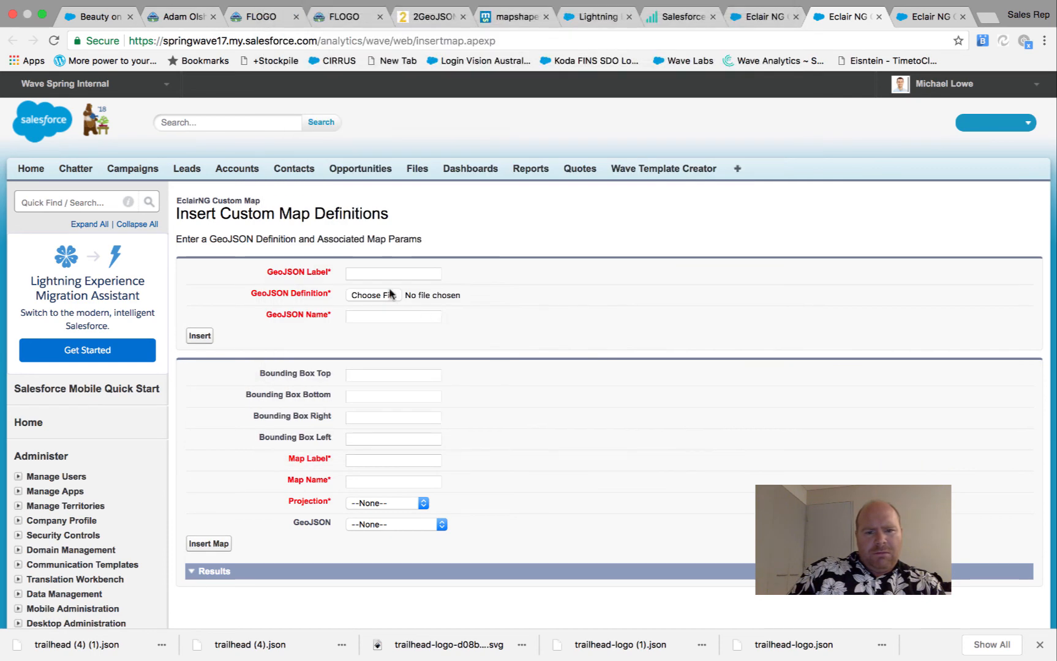
click(396, 274)
text(Trailhe)
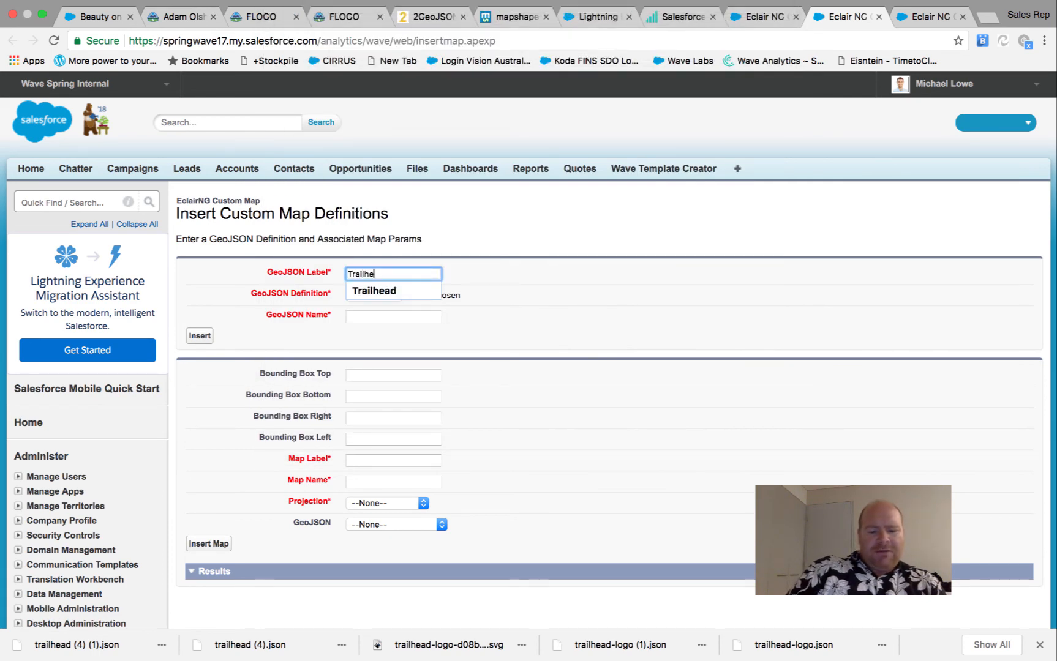
text(ad2)
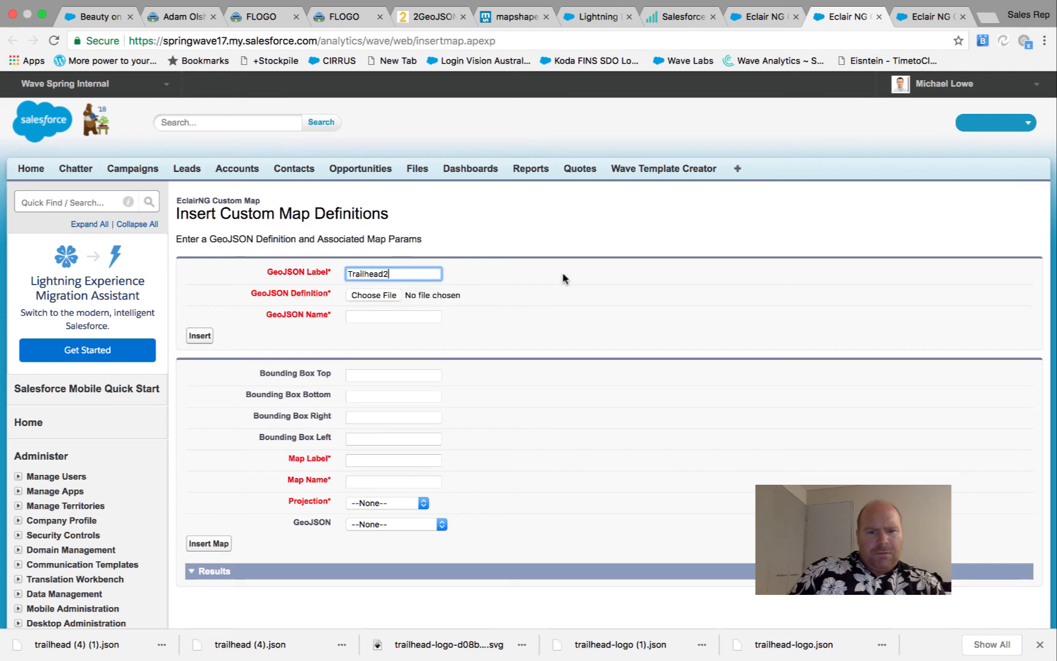
click(560, 277)
click(362, 315)
click(377, 267)
double_click(377, 267)
key(cmd+c)
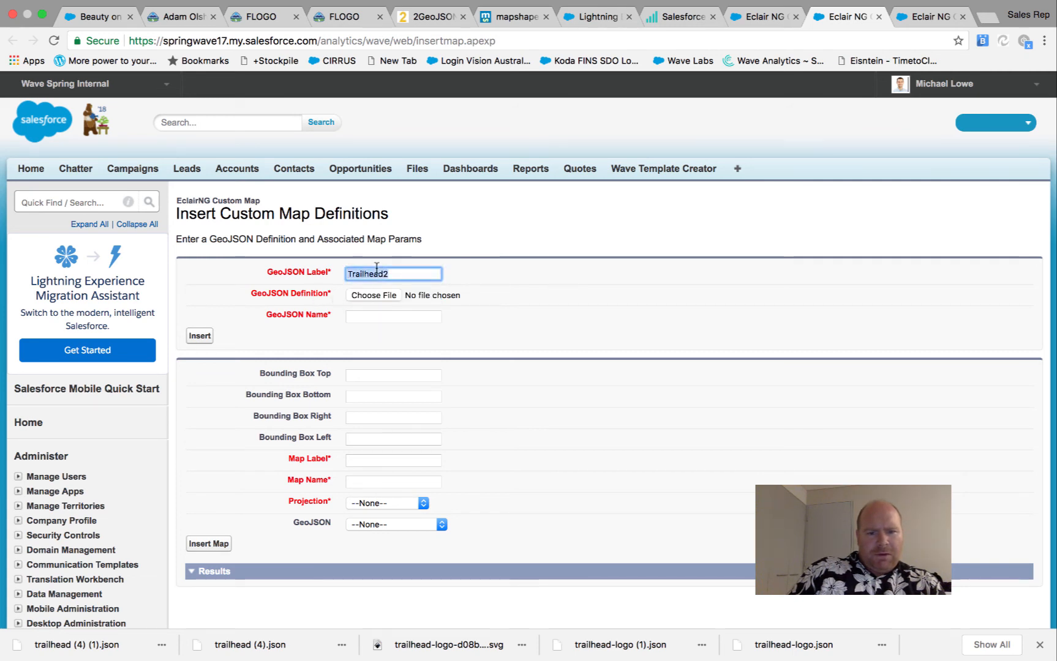
click(397, 315)
key(cmd+v)
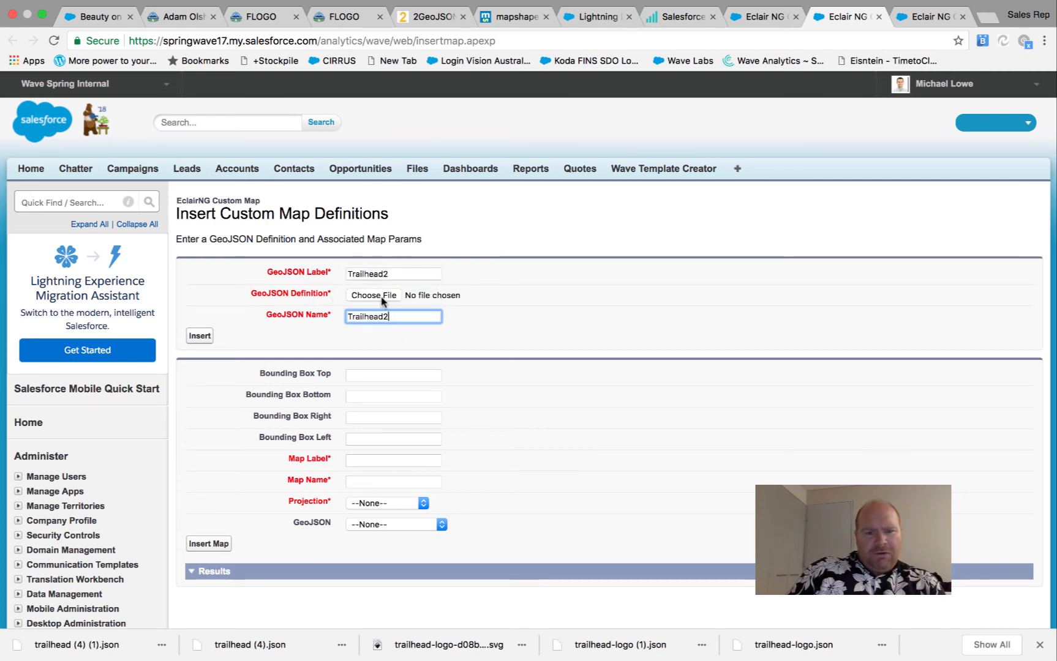
Attach trailhead (4) (1).json and insert the Trailhead2 GeoJSON definition
click(381, 296)
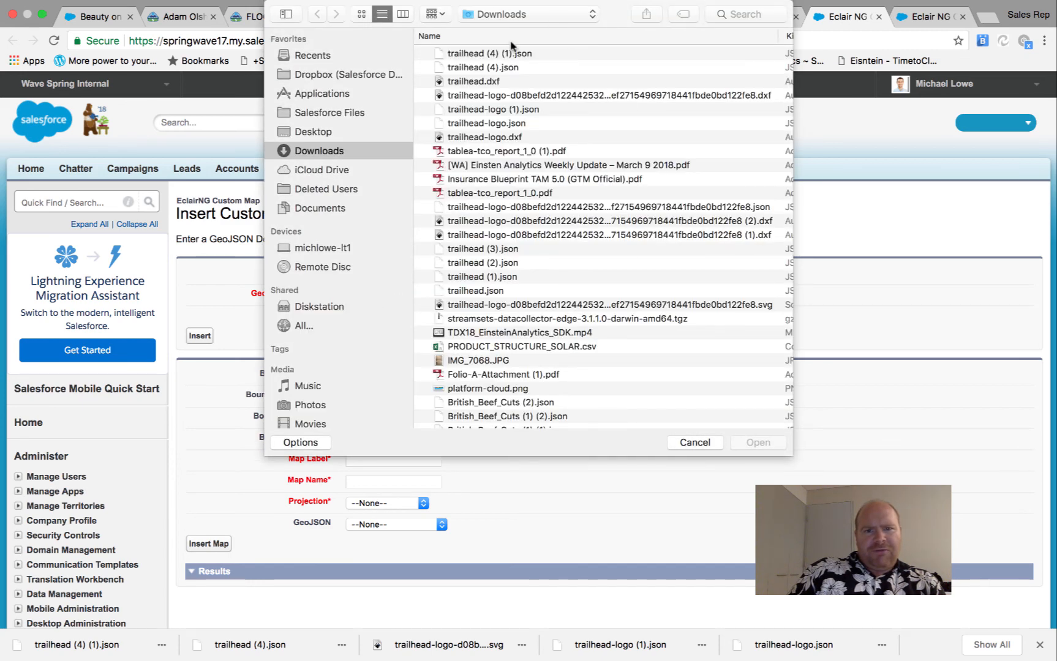
click(496, 54)
click(746, 441)
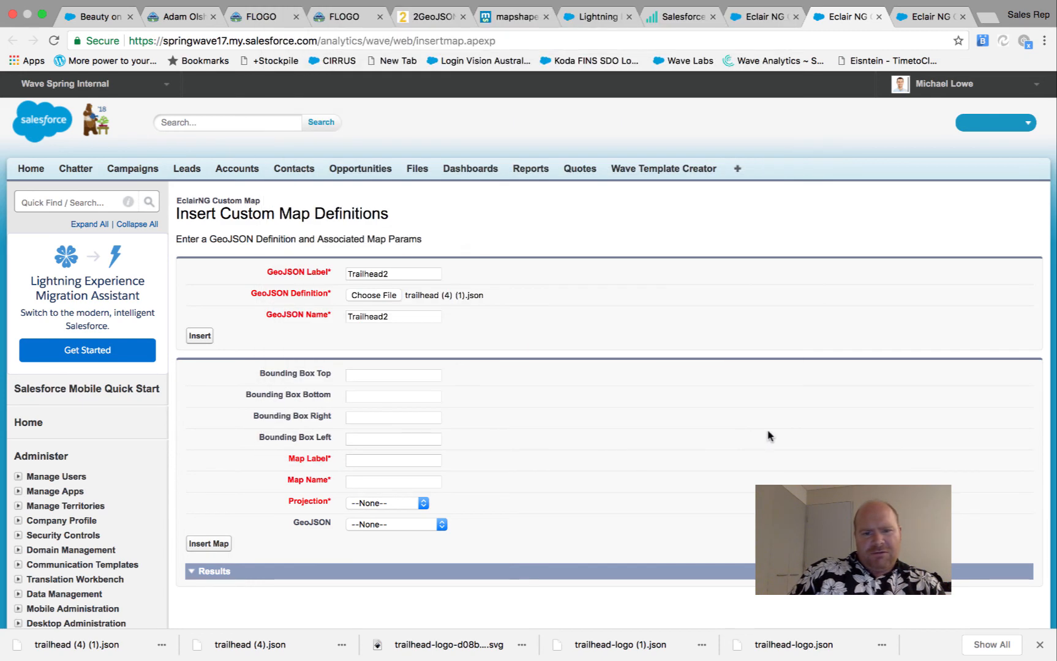
click(200, 336)
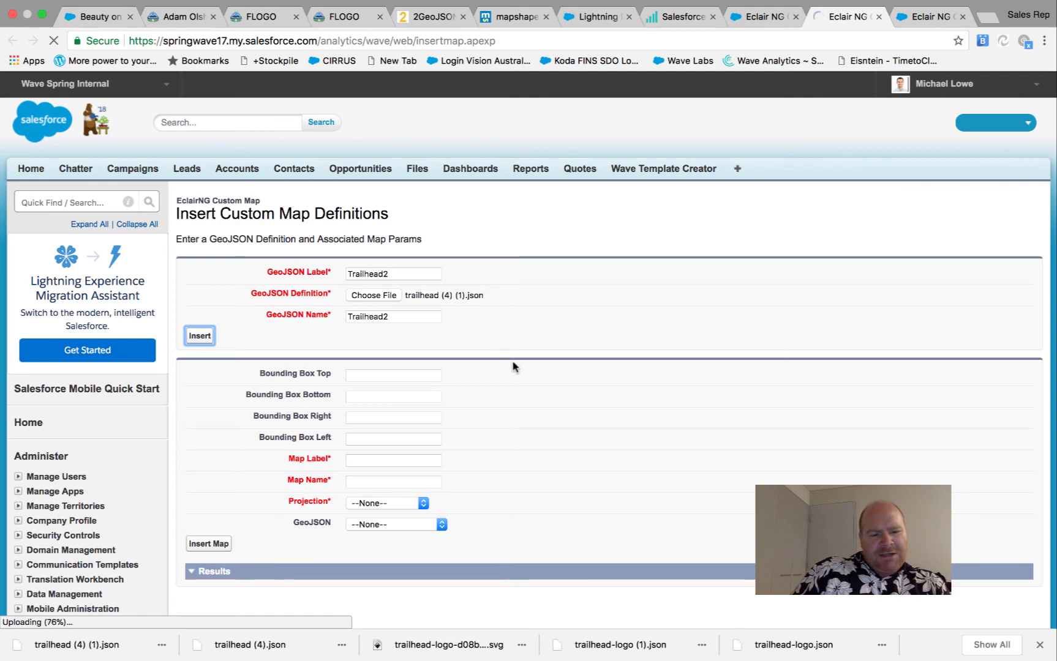
scroll(509, 387, down, 2)
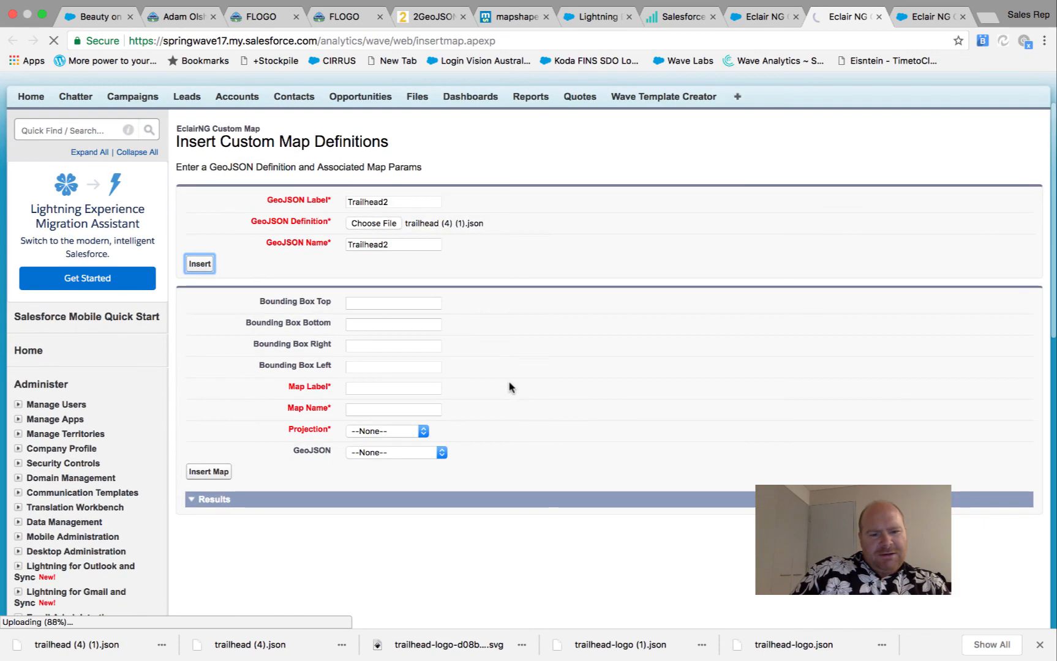
click(396, 389)
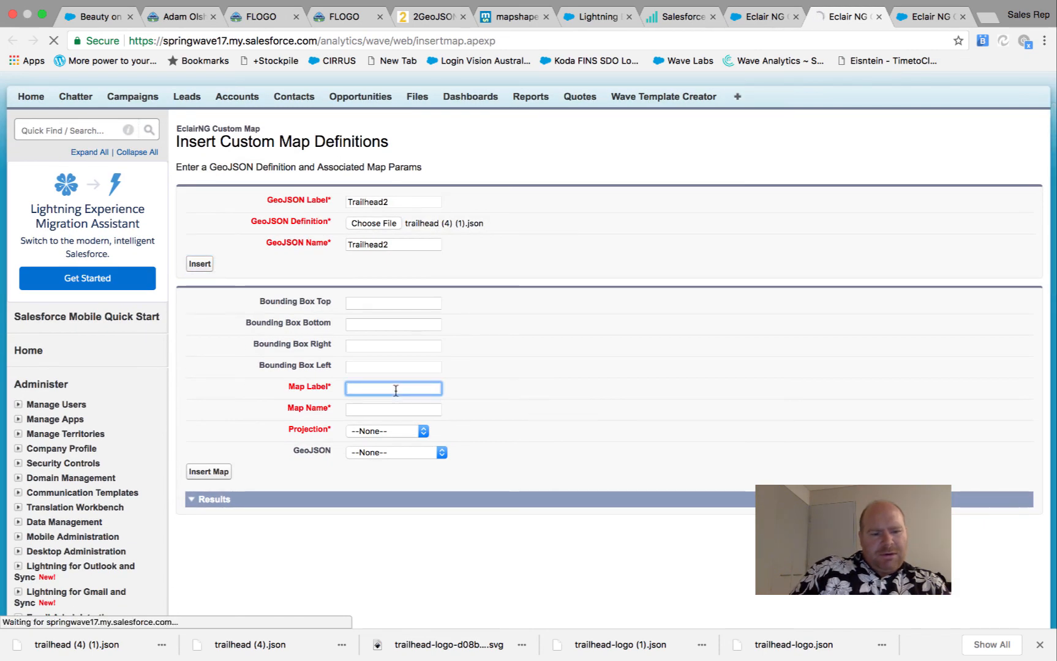
scroll(396, 441, down, 3)
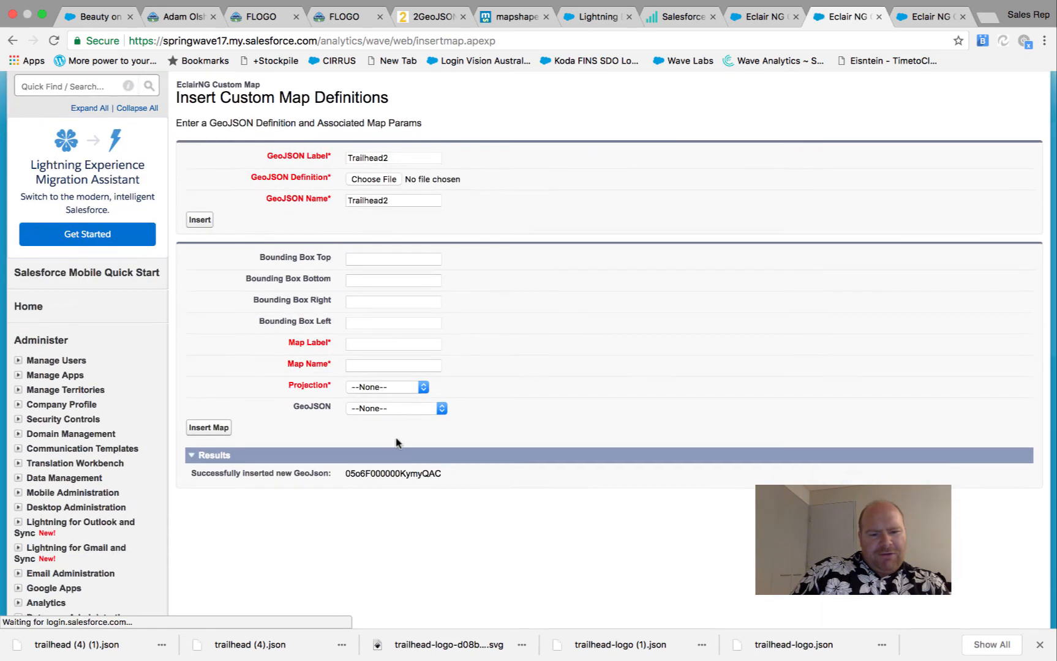
Enter Trailhead2 as the custom map's label and name
double_click(394, 473)
click(384, 347)
text(T)
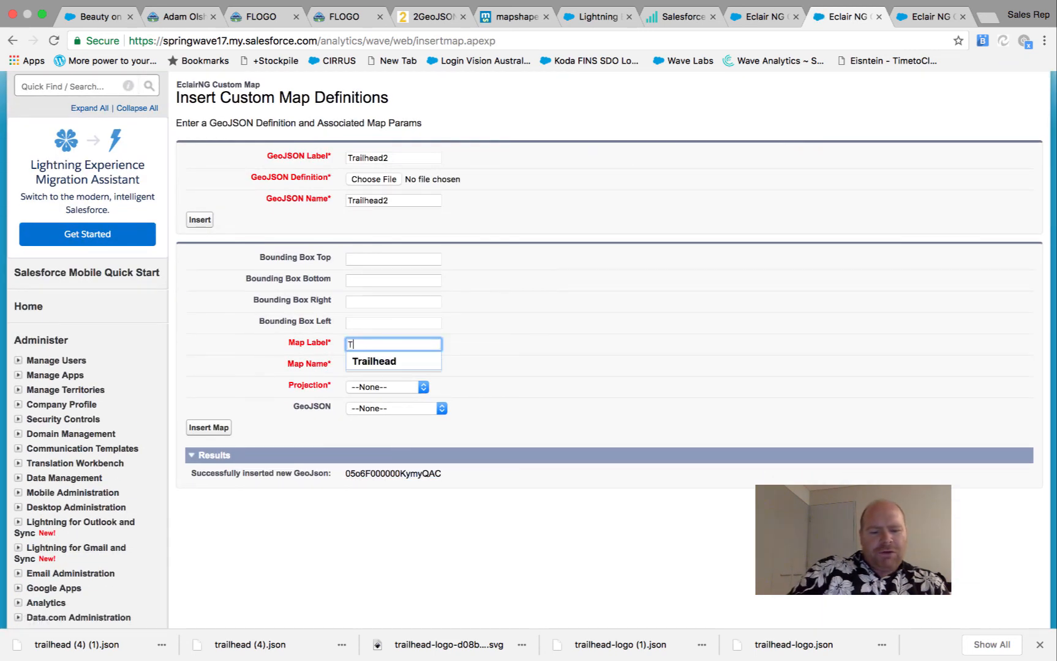
text(railhead2)
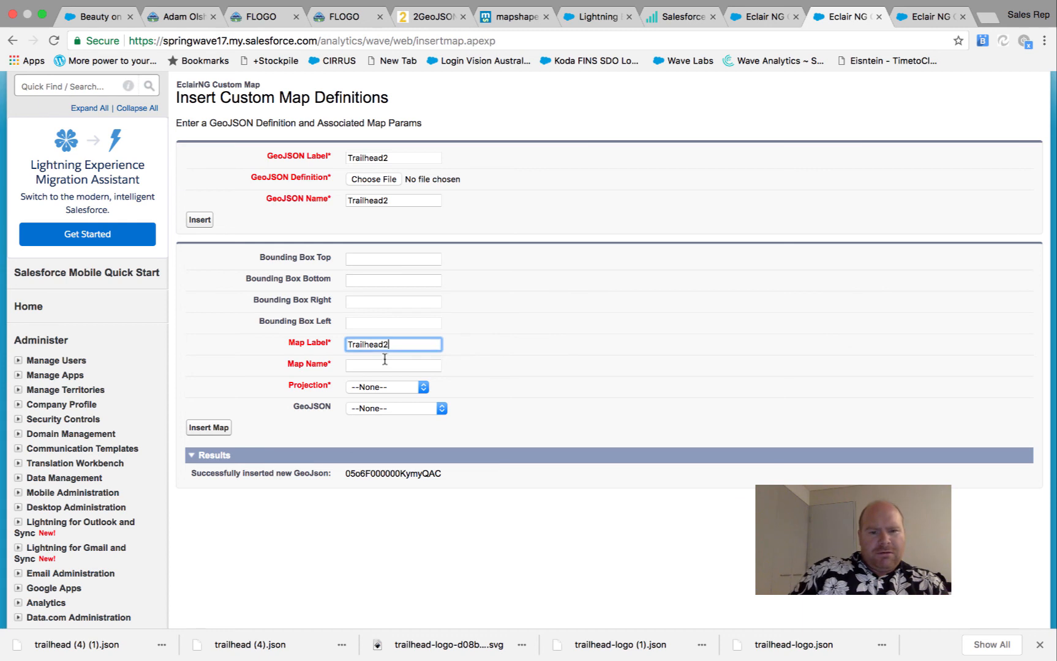
key(Tab)
text(T)
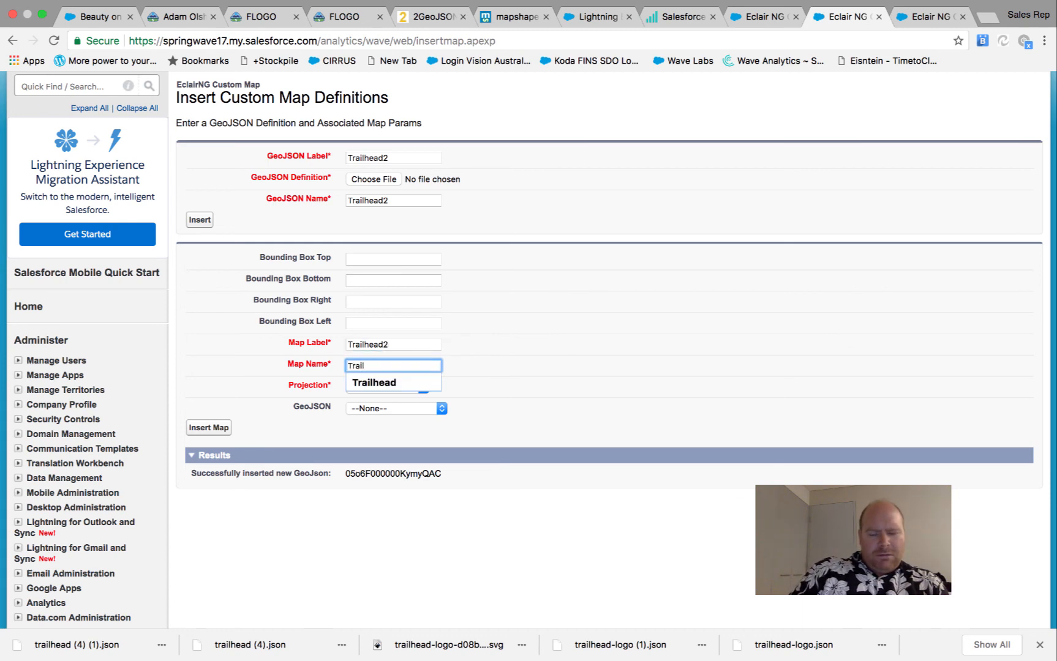
text(railhead2)
click(506, 346)
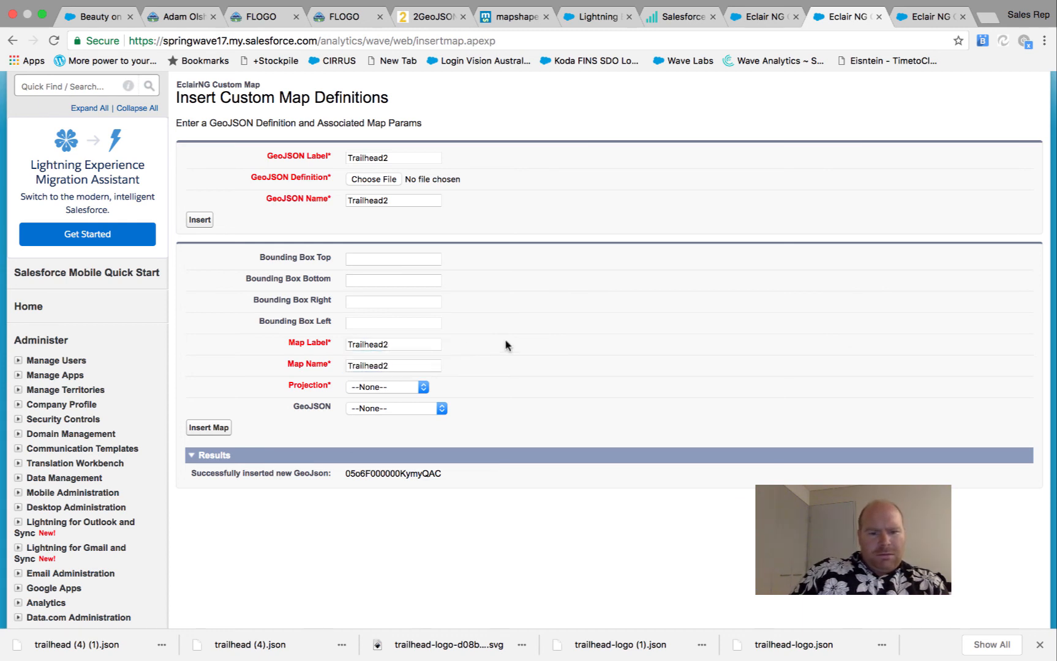
Set Equirectangular projection and the Trailhead2 GeoJSON, insert the map, and return to Analytics
click(392, 387)
click(406, 399)
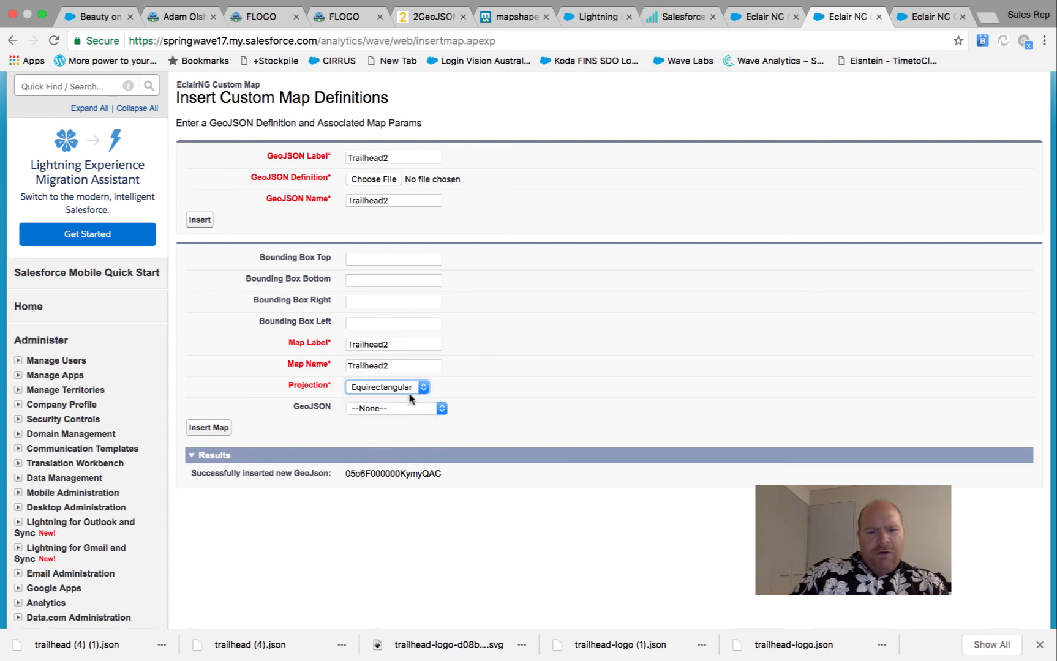
click(413, 410)
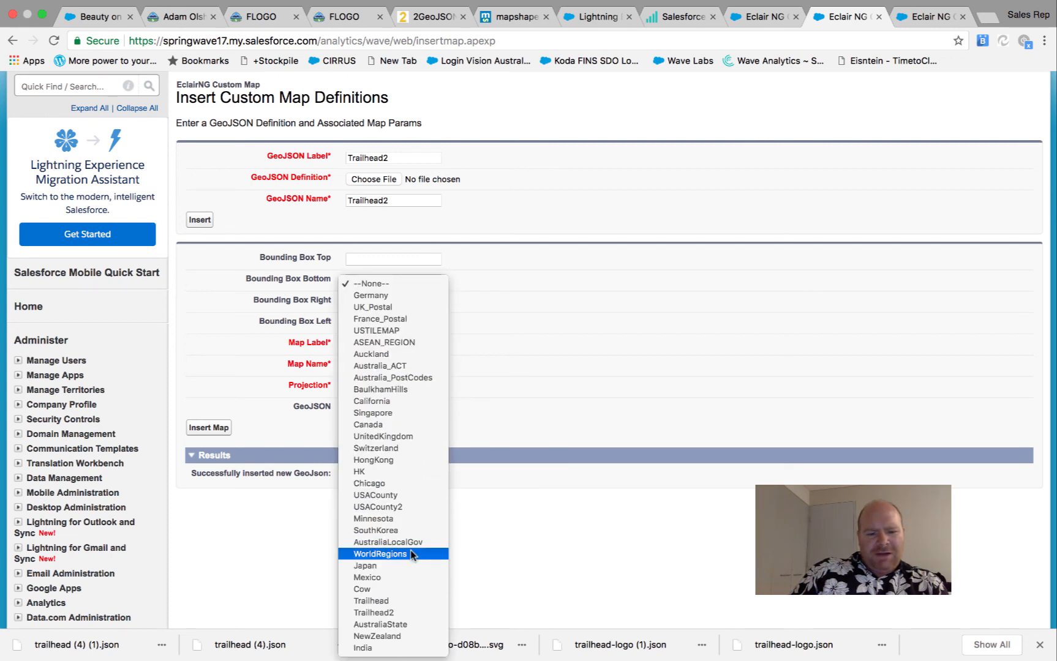
click(420, 611)
click(202, 429)
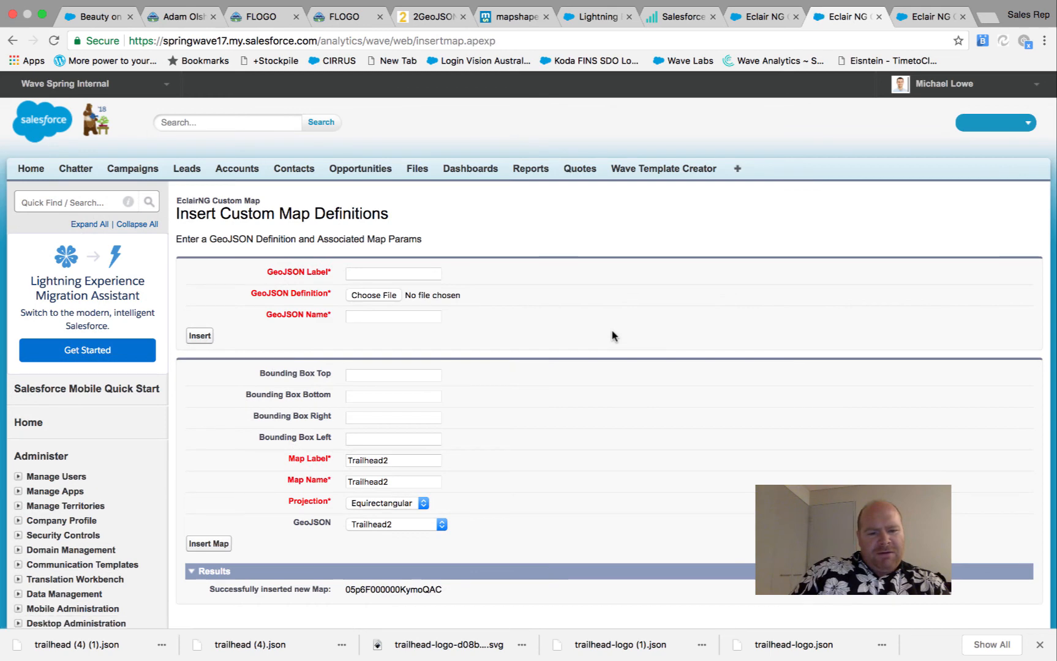
scroll(518, 400, down, 3)
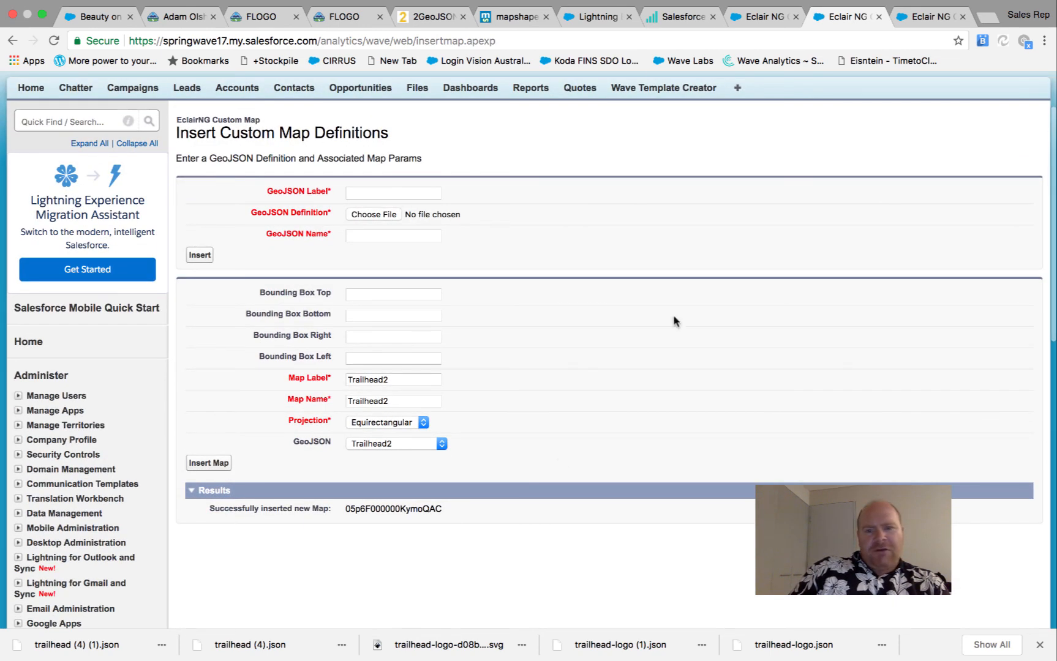
click(675, 24)
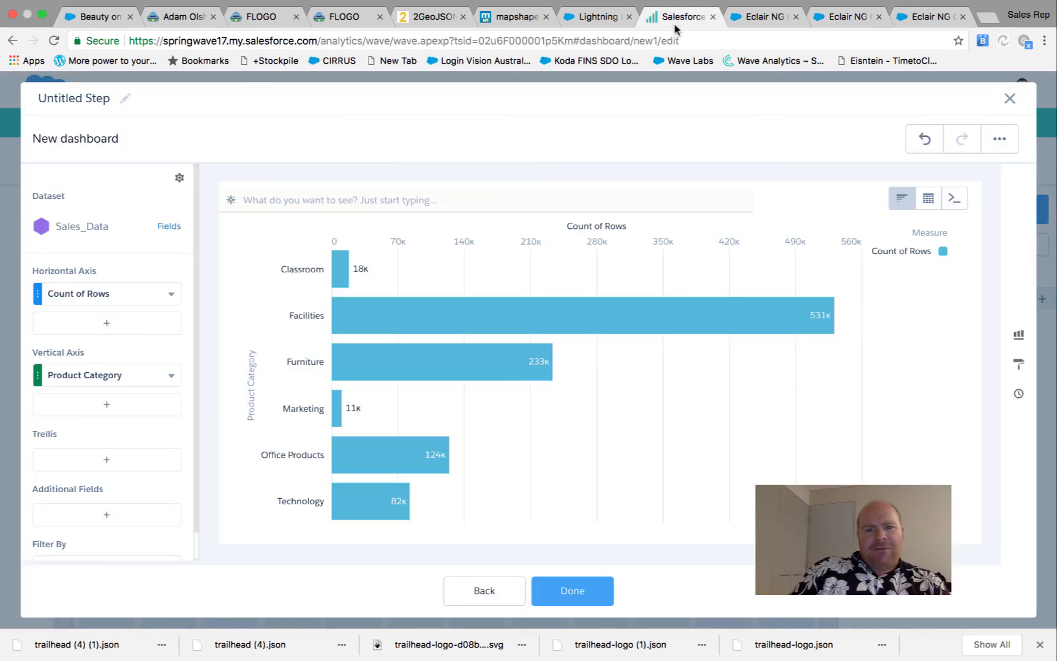
Close the step editor and save the dashboard as New dashboard
click(1008, 100)
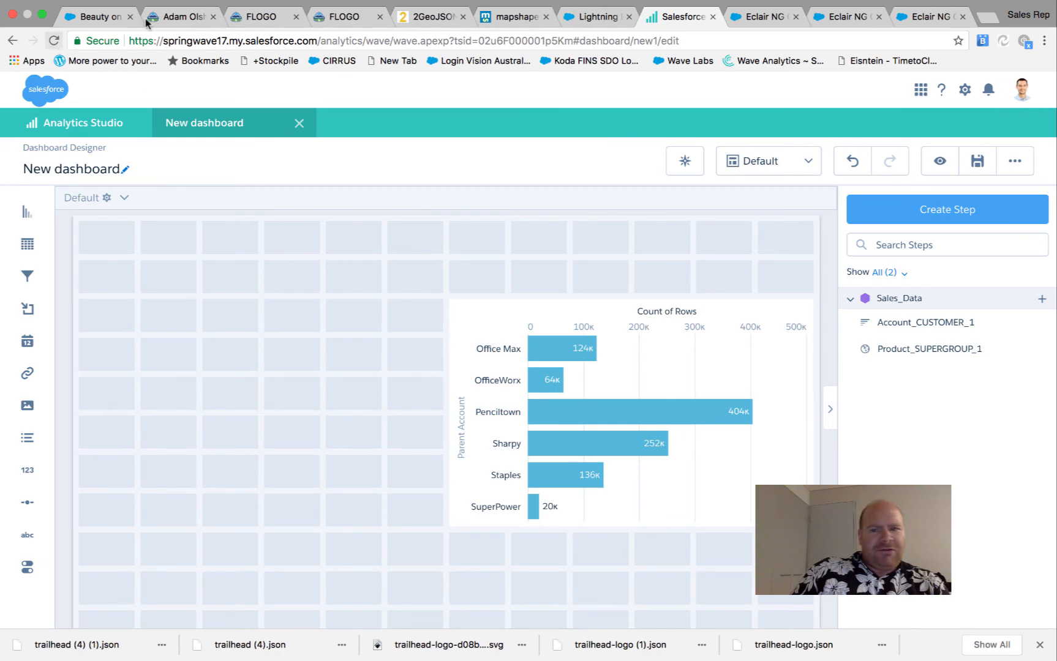
click(978, 161)
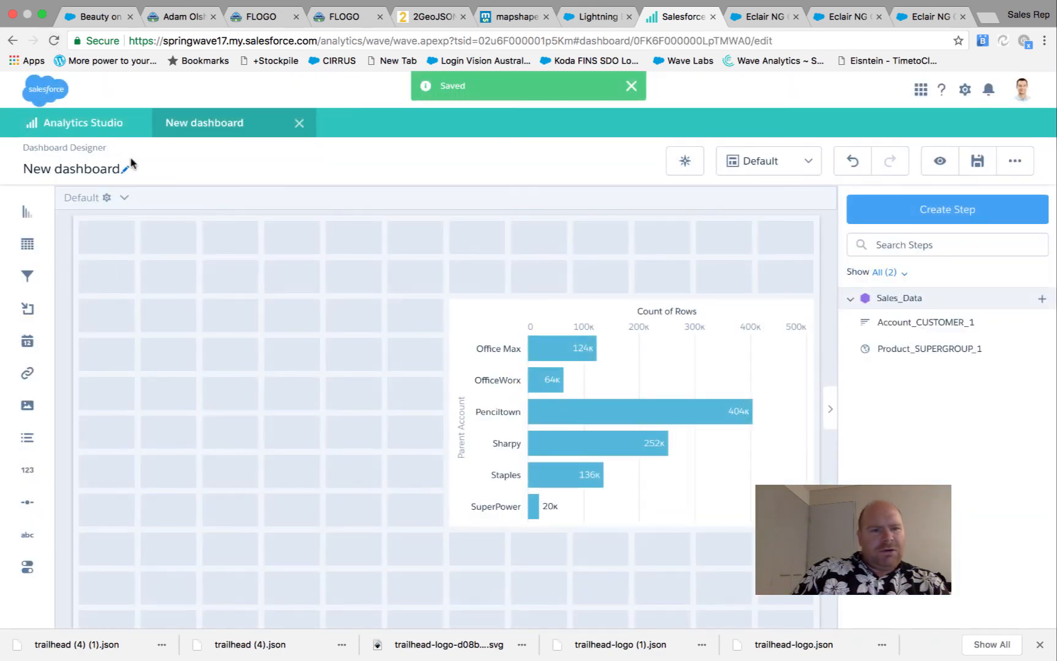
click(54, 40)
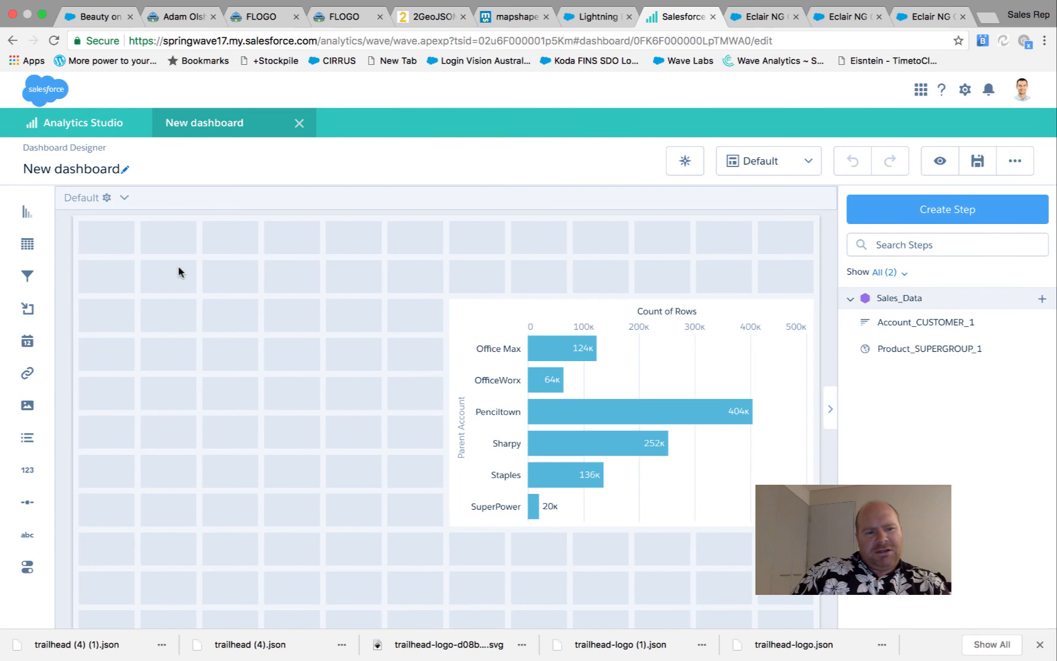
Create a new Sales_Data step with Product Category on the vertical axis
click(931, 210)
click(456, 321)
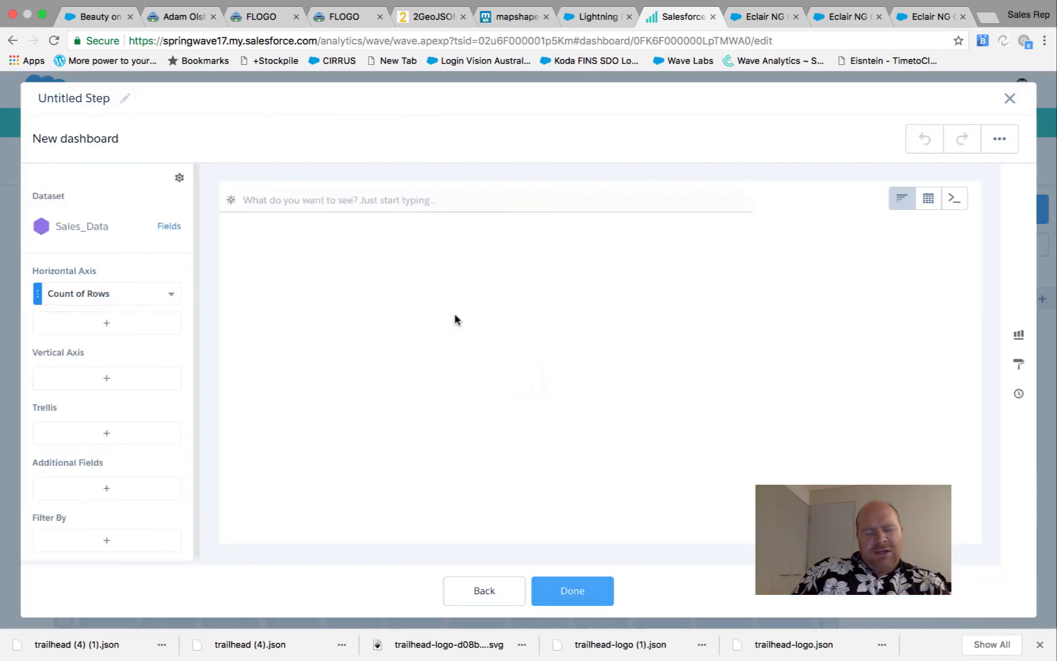
click(110, 383)
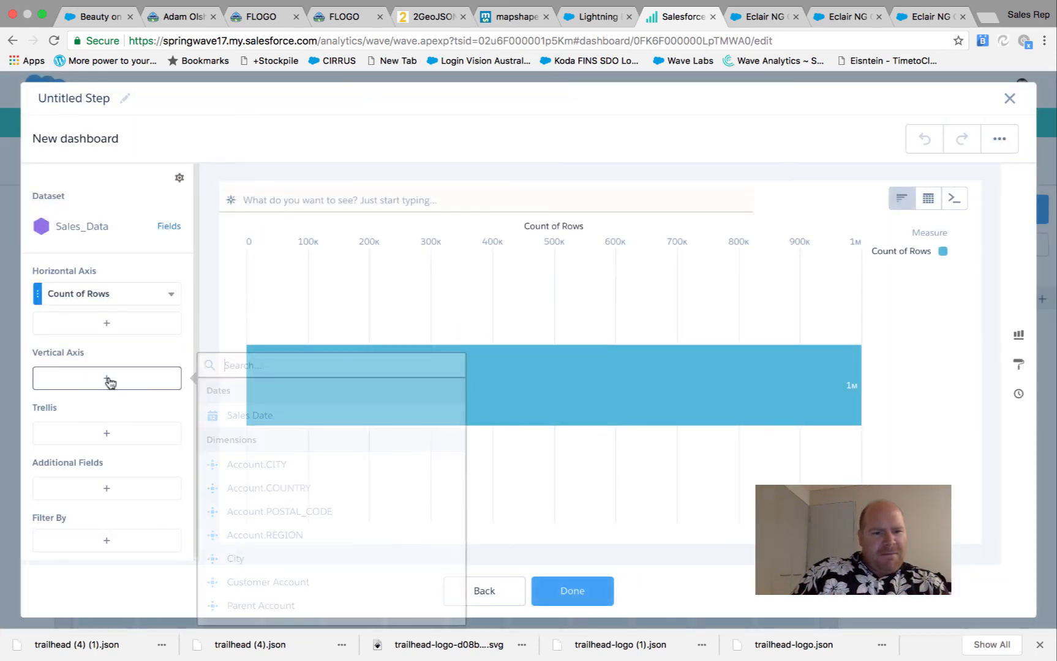
scroll(334, 483, down, 5)
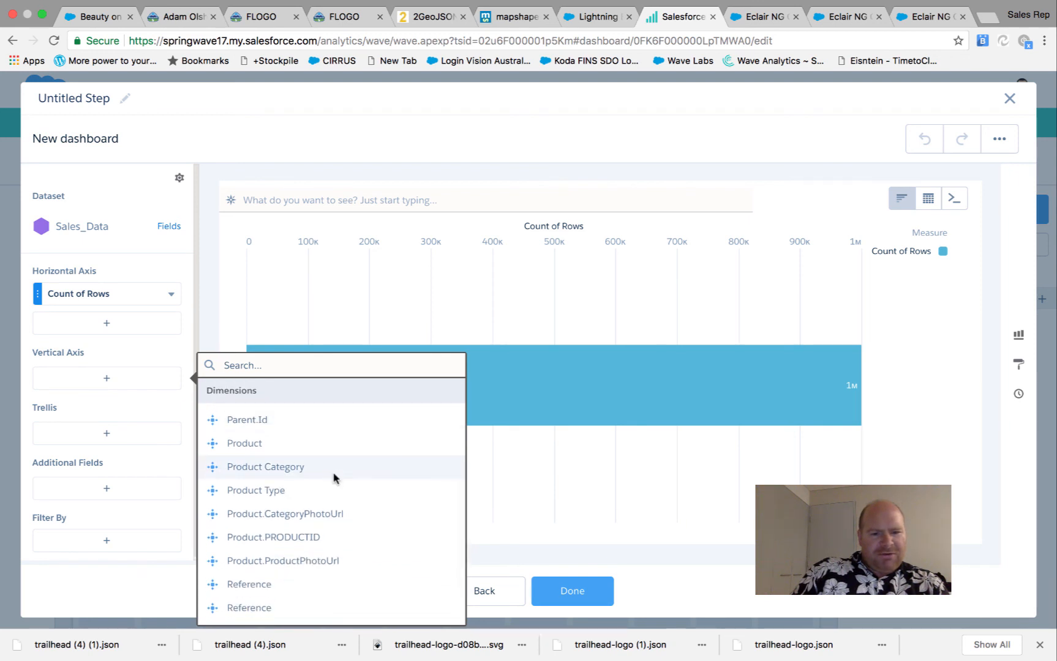
click(334, 475)
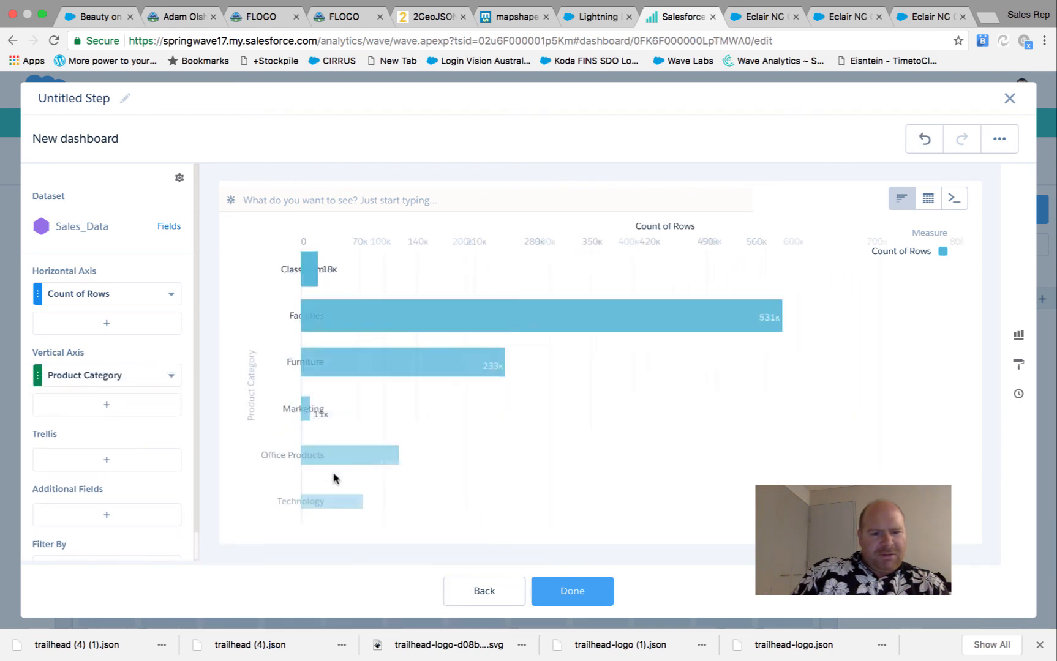
click(1018, 366)
click(681, 196)
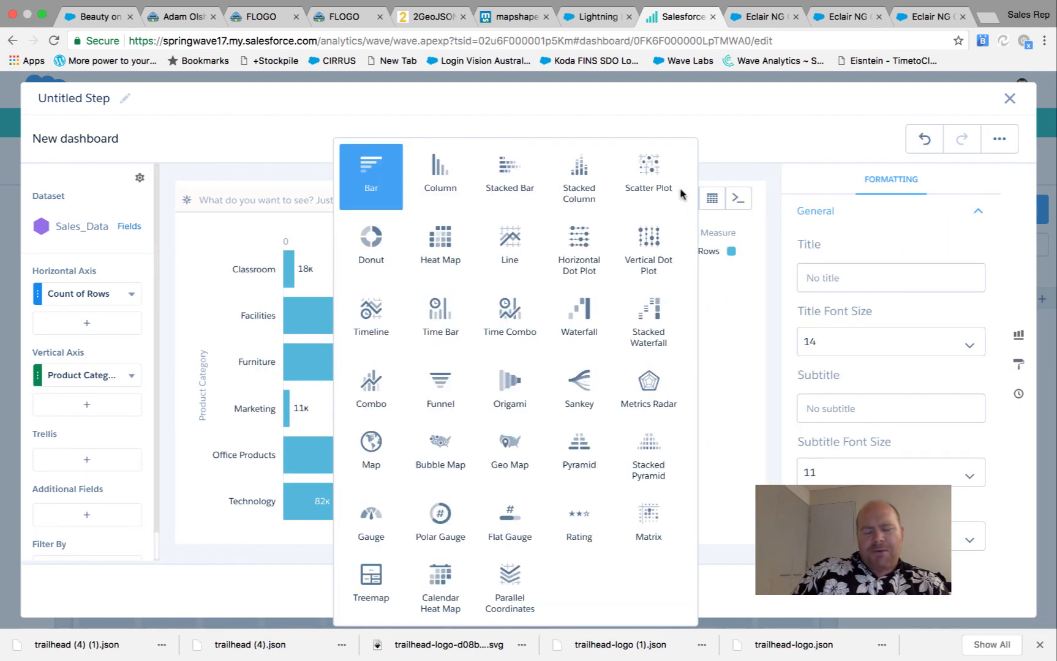
Change the chart to a map using the Custom: Trailhead2 map type
click(378, 443)
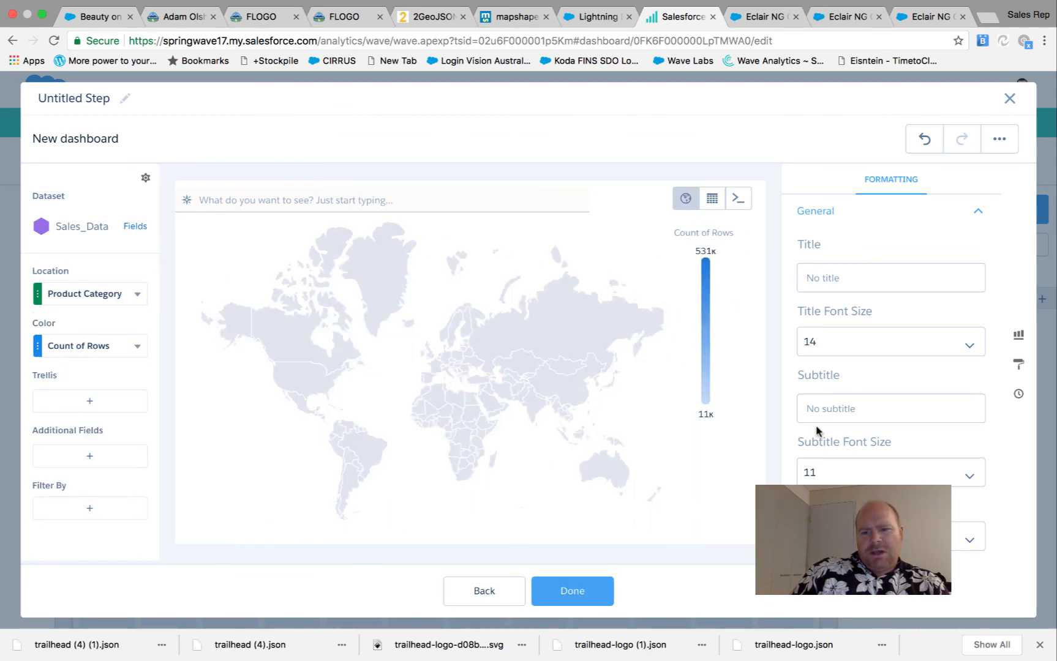
scroll(815, 437, down, 2)
click(858, 468)
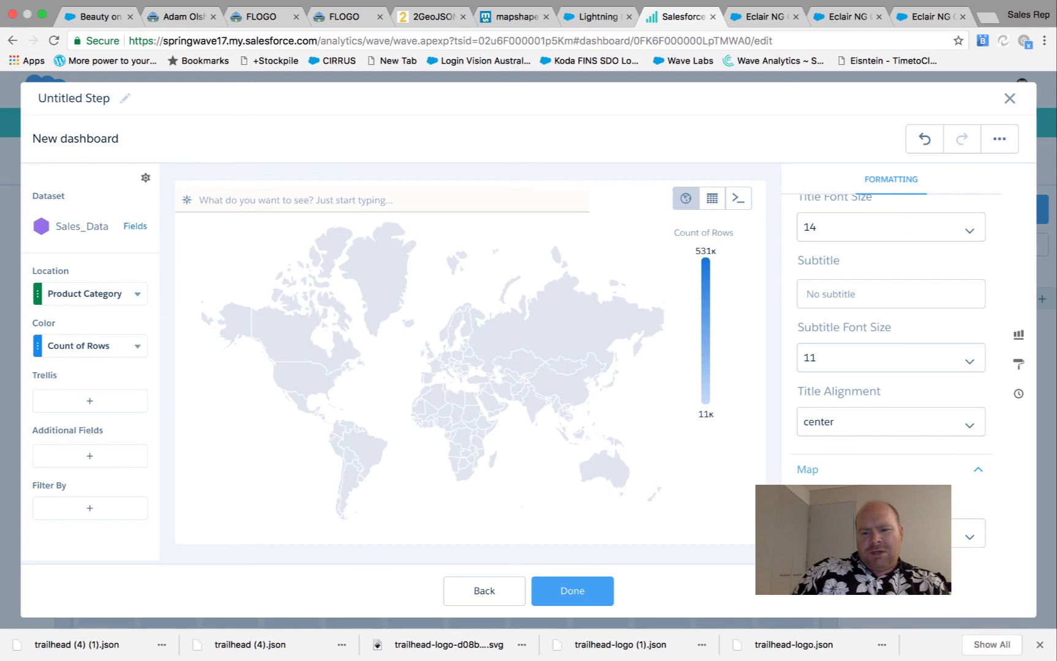
scroll(858, 468, down, 2)
click(921, 436)
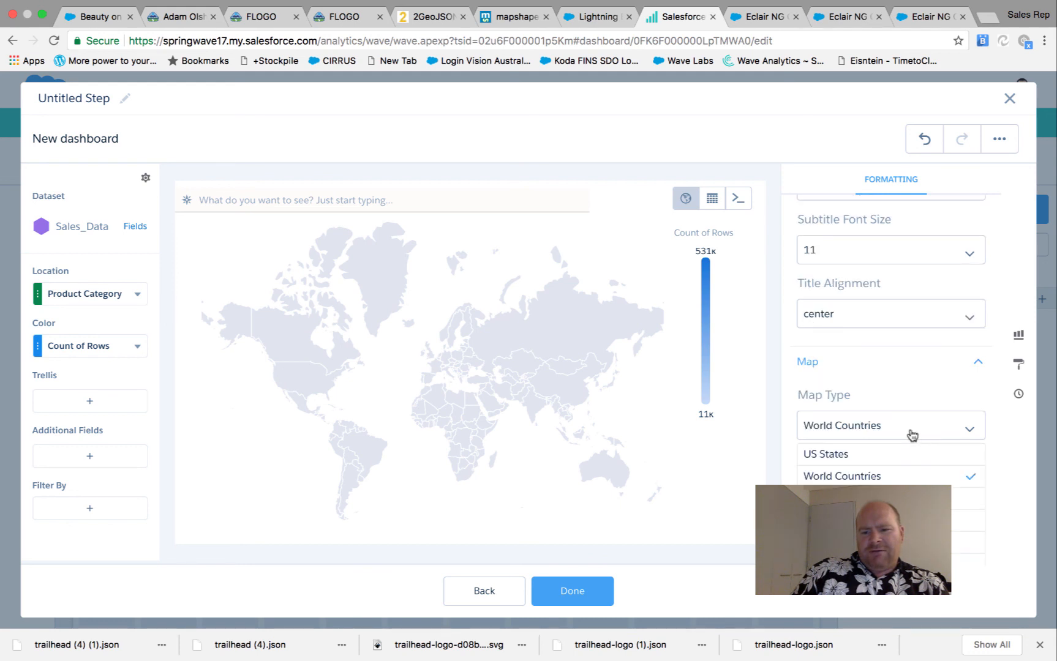
scroll(895, 464, up, 5)
scroll(894, 464, down, 5)
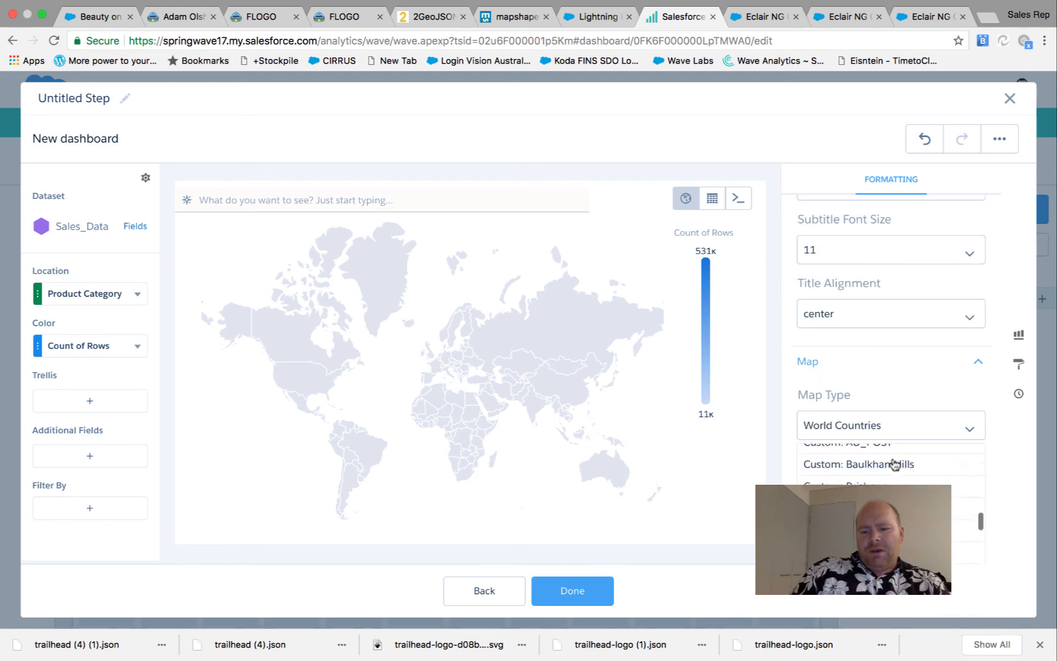
scroll(894, 464, down, 2)
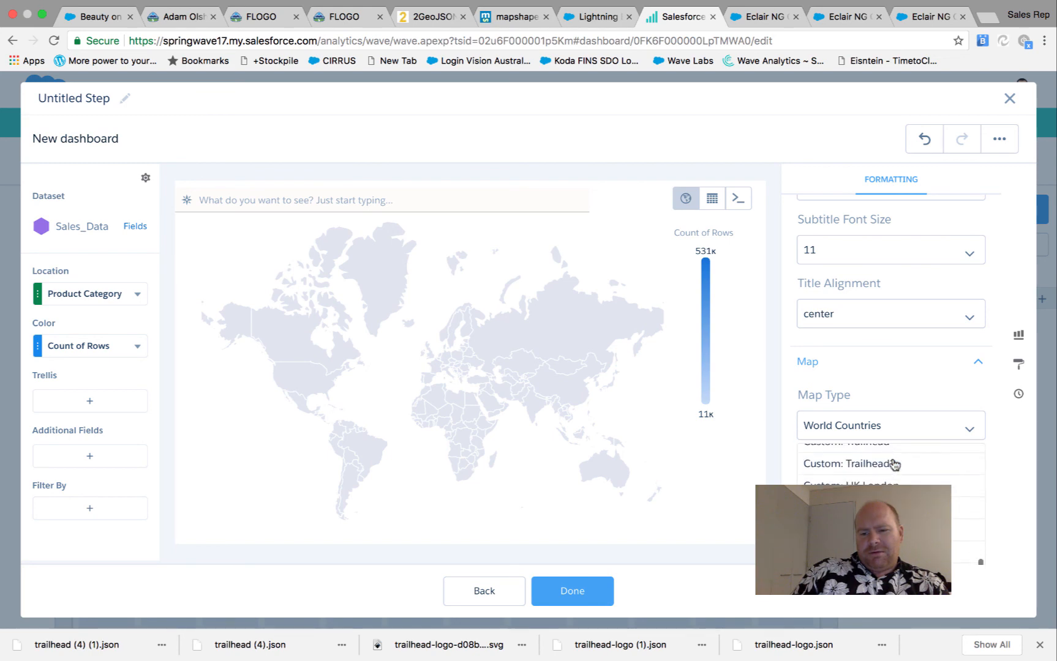
click(894, 461)
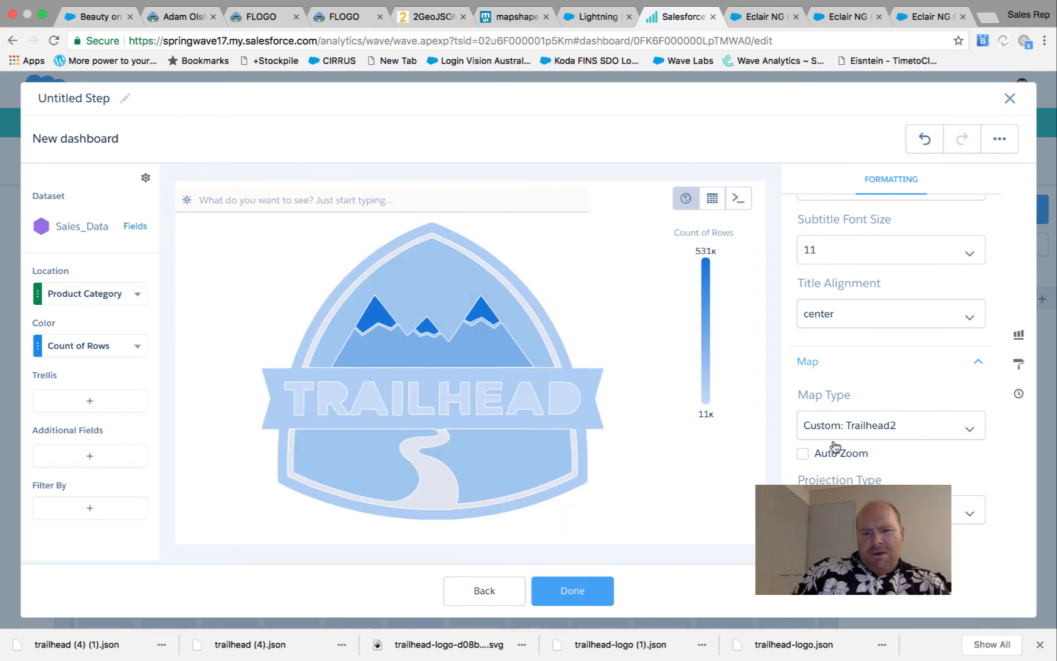
Set the map projection to Equirectangular and finish the step
scroll(920, 365, down, 3)
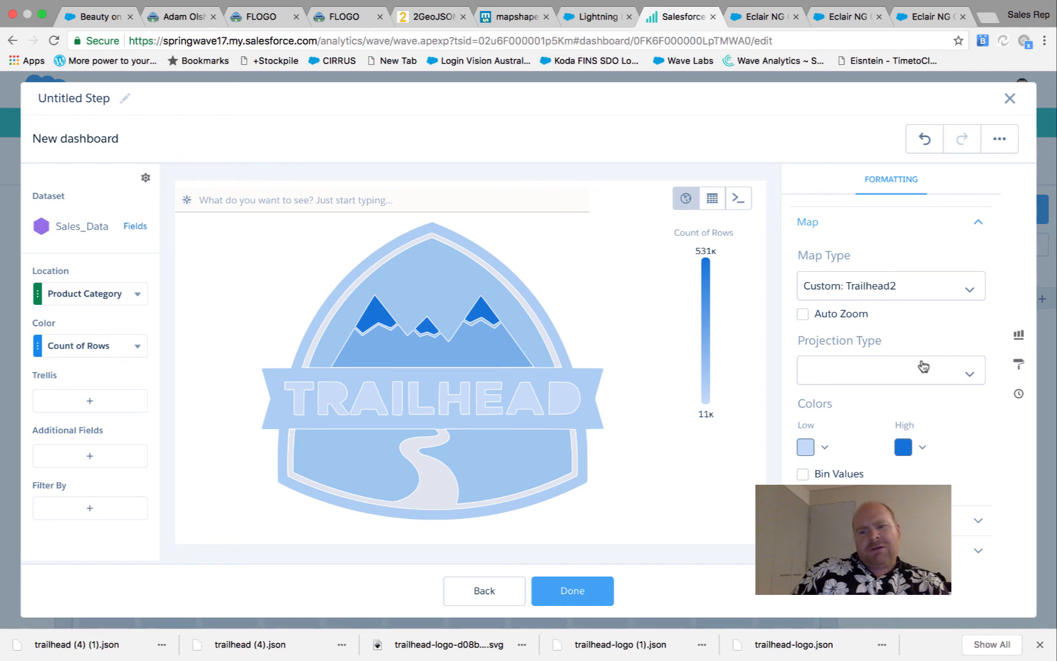
scroll(857, 392, up, 2)
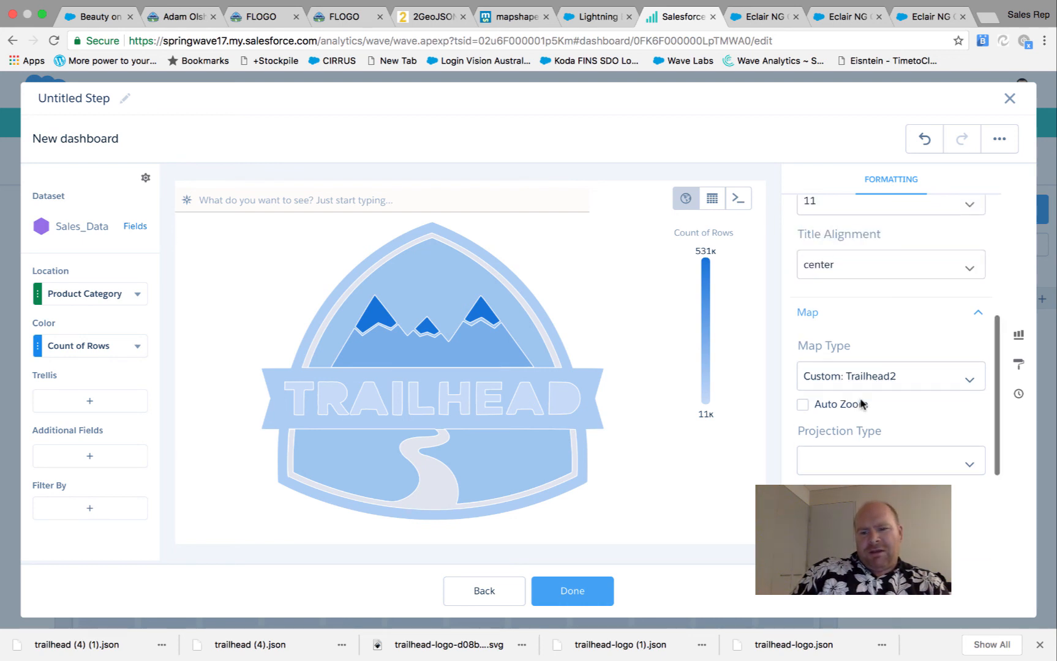
scroll(861, 404, up, 1)
scroll(863, 403, down, 2)
click(863, 403)
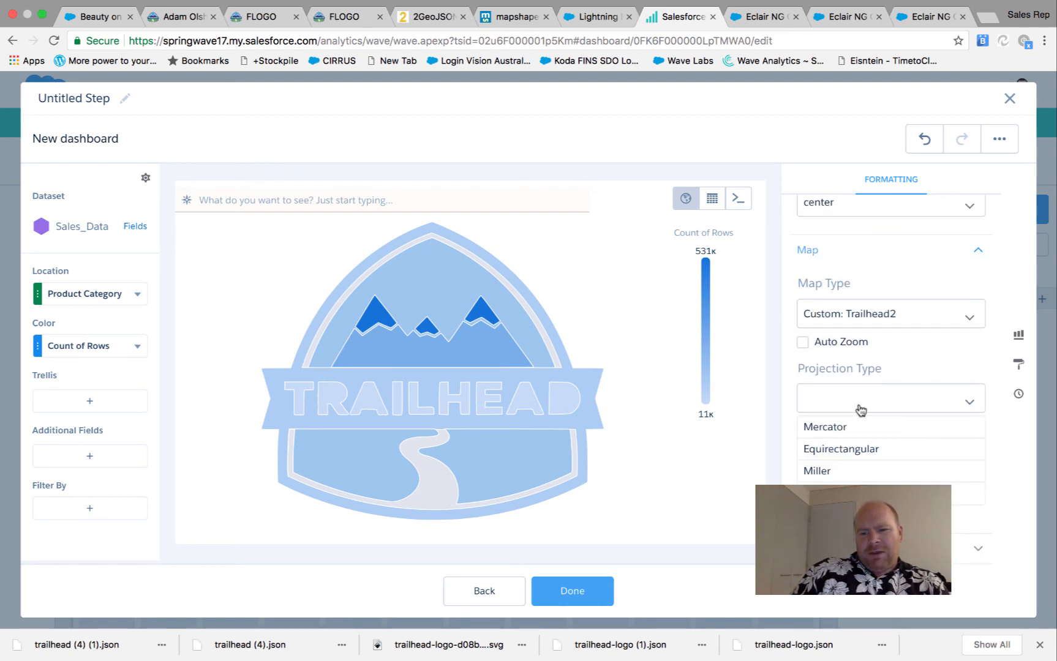
click(848, 453)
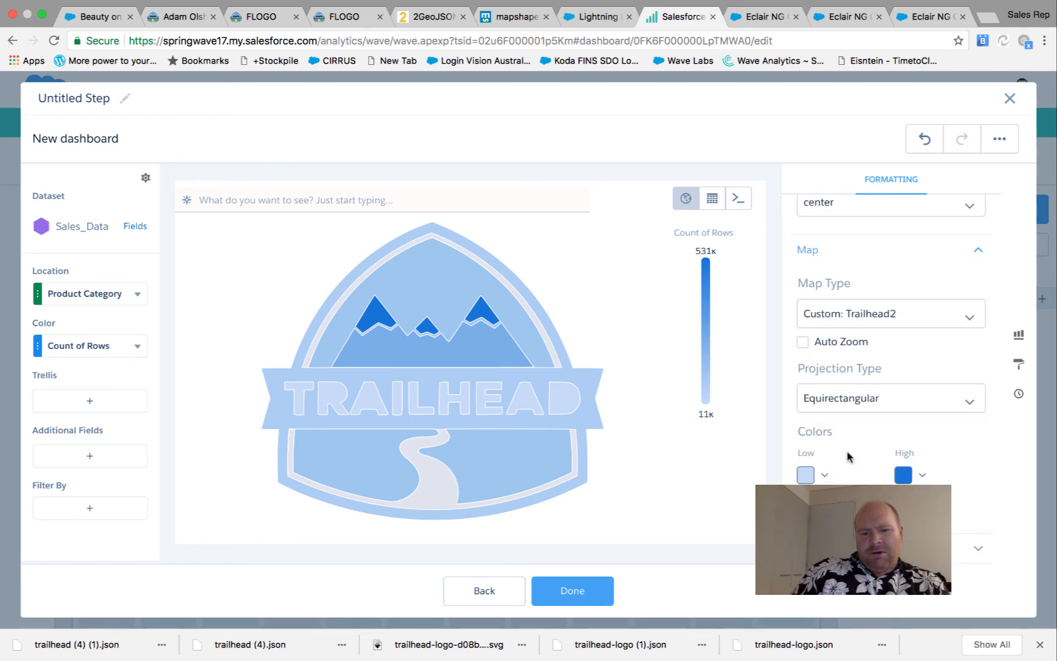
click(565, 591)
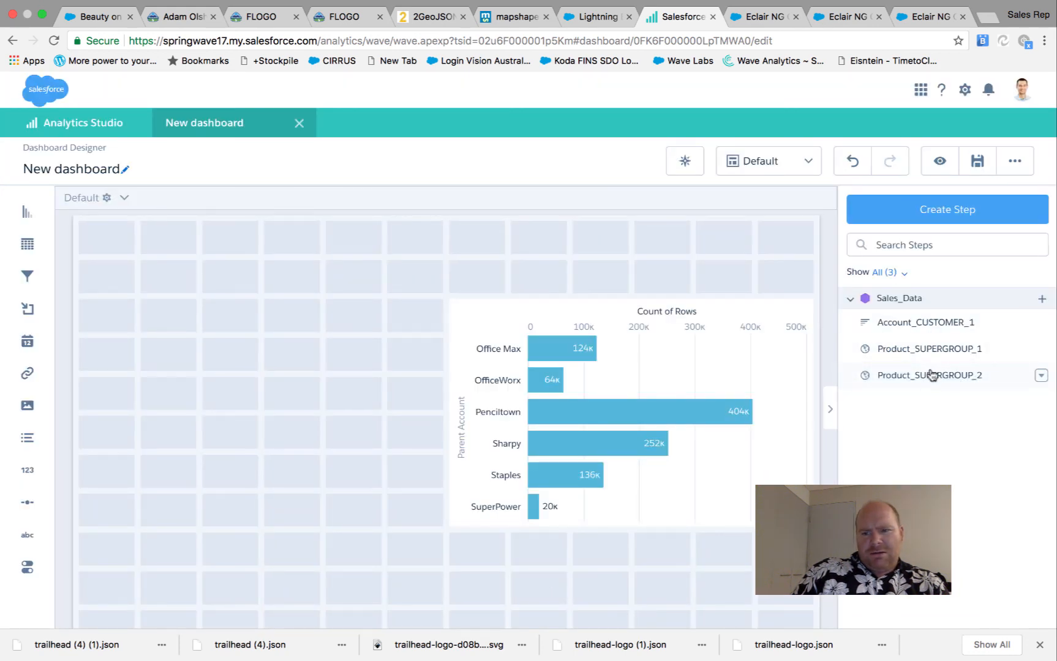
Place the map step left of the bar chart, enlarge it, and preview the dashboard
drag(931, 375, 194, 362)
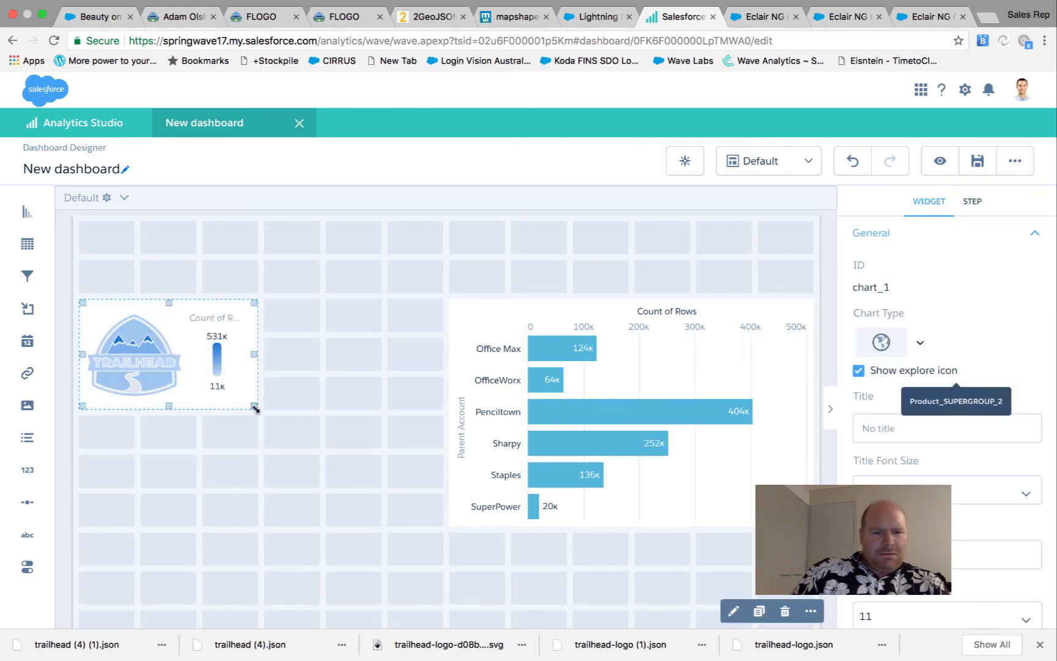
drag(255, 409, 438, 526)
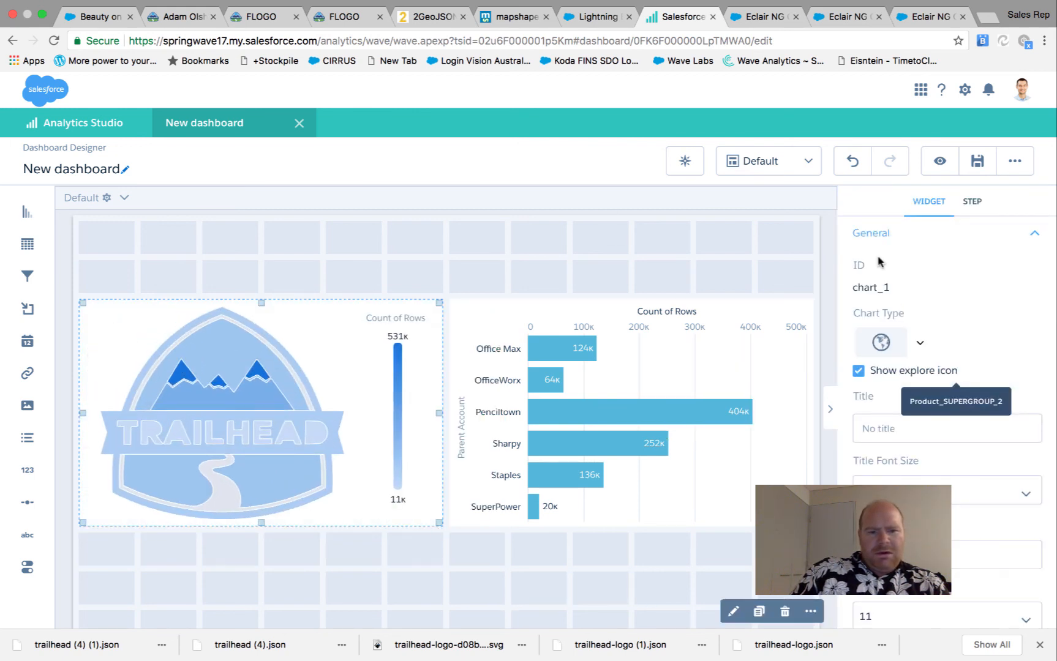
click(940, 171)
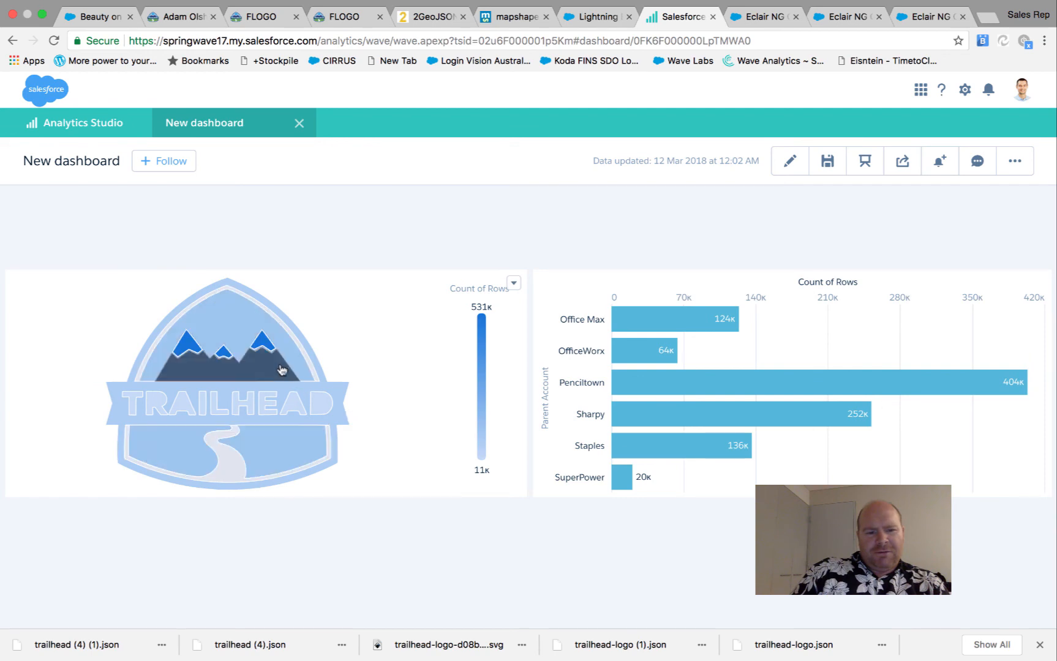
Filter the bar chart by clicking logo regions: lower area, TRAILHEAD banner, mountains, top
mouse_move(277, 374)
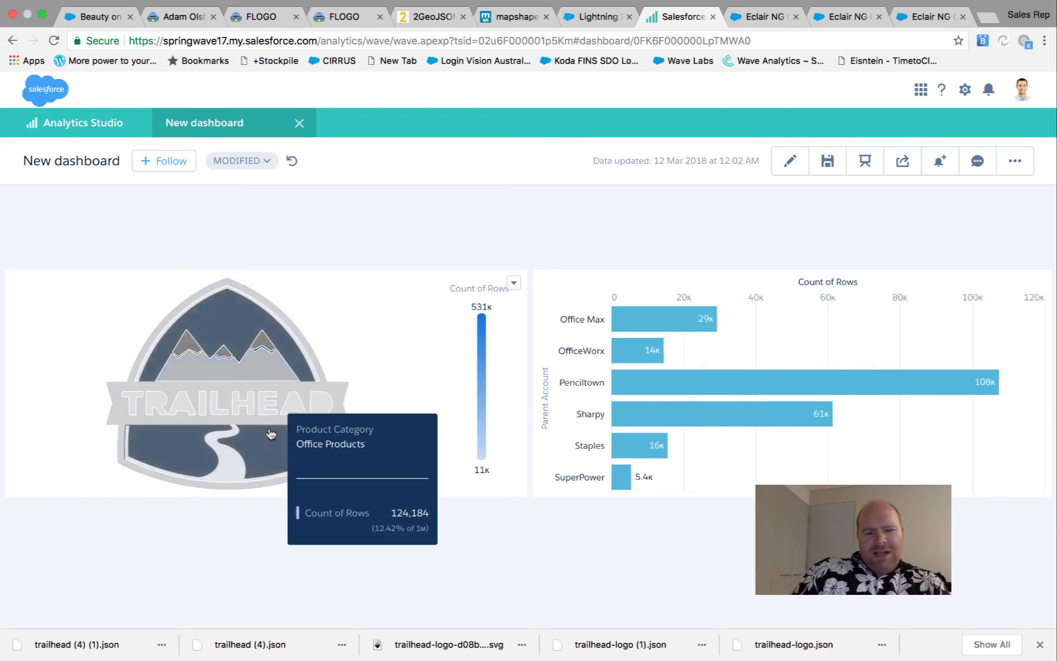
click(271, 433)
click(270, 402)
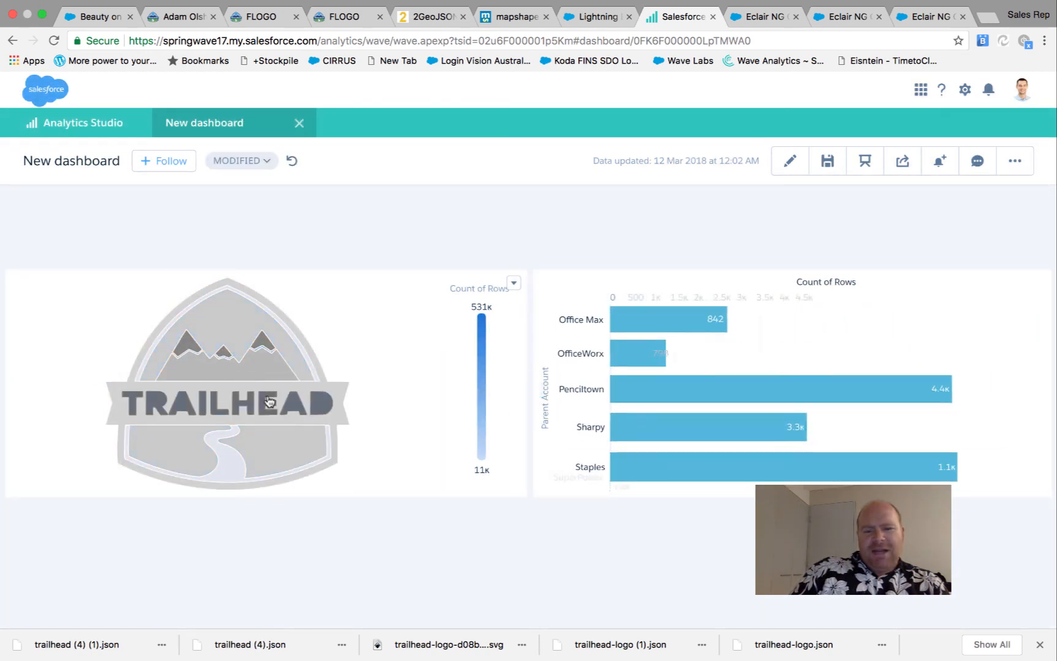
click(266, 341)
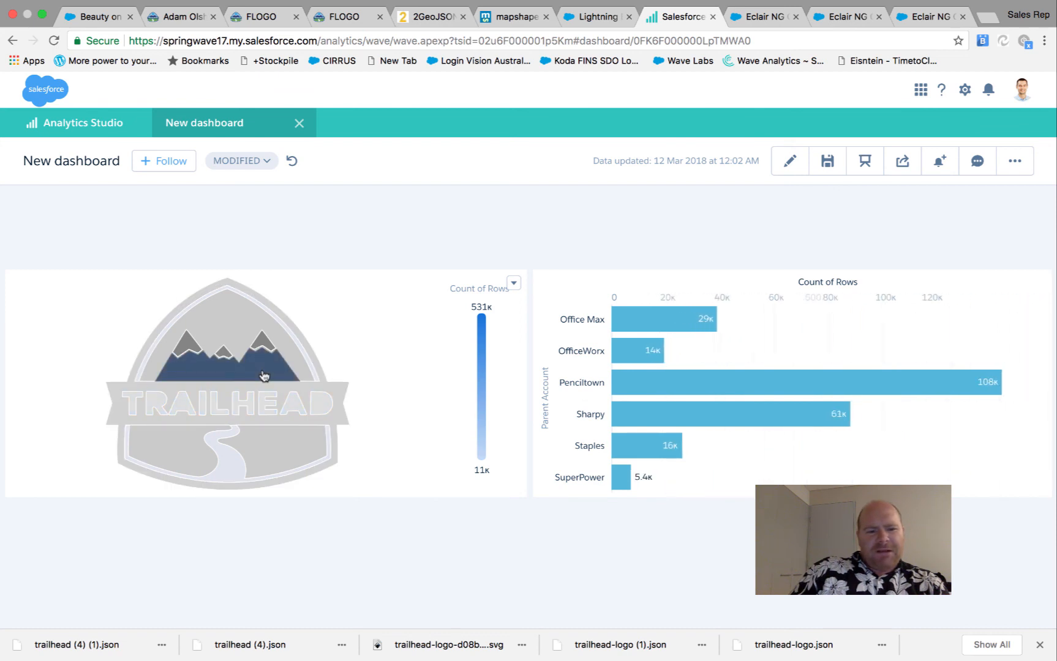
click(221, 323)
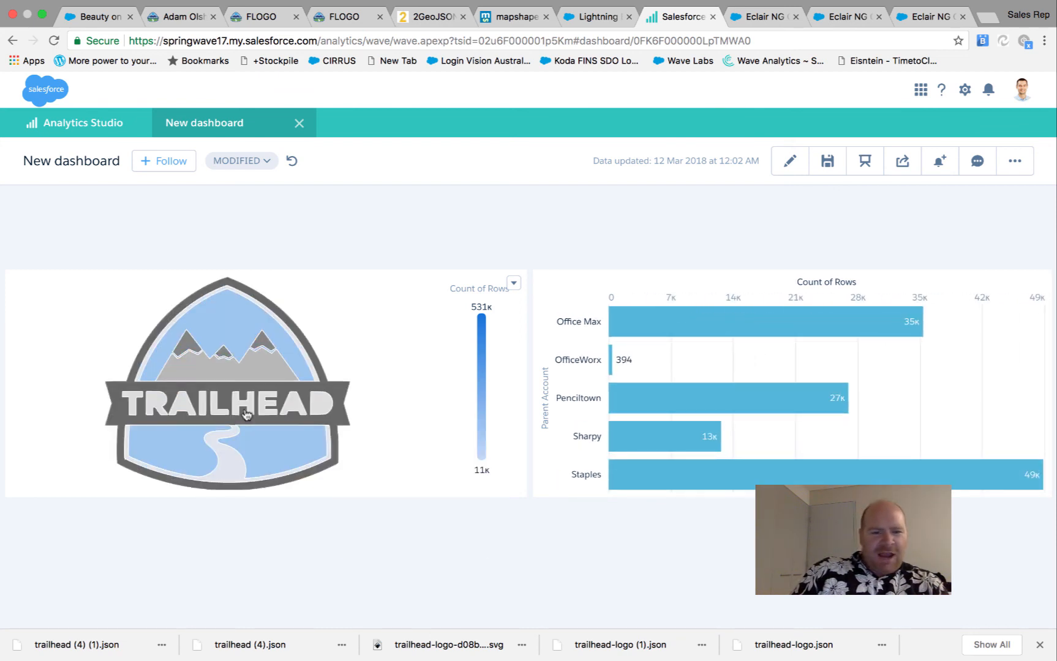
click(266, 375)
click(288, 403)
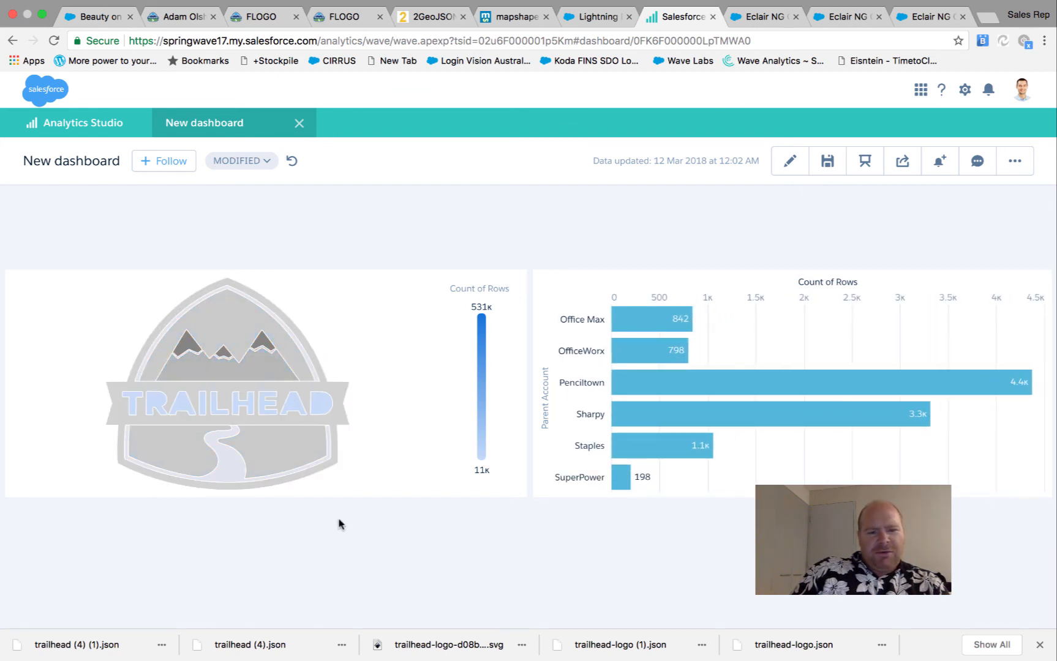
Take the browser out of full-screen mode
mouse_move(604, 6)
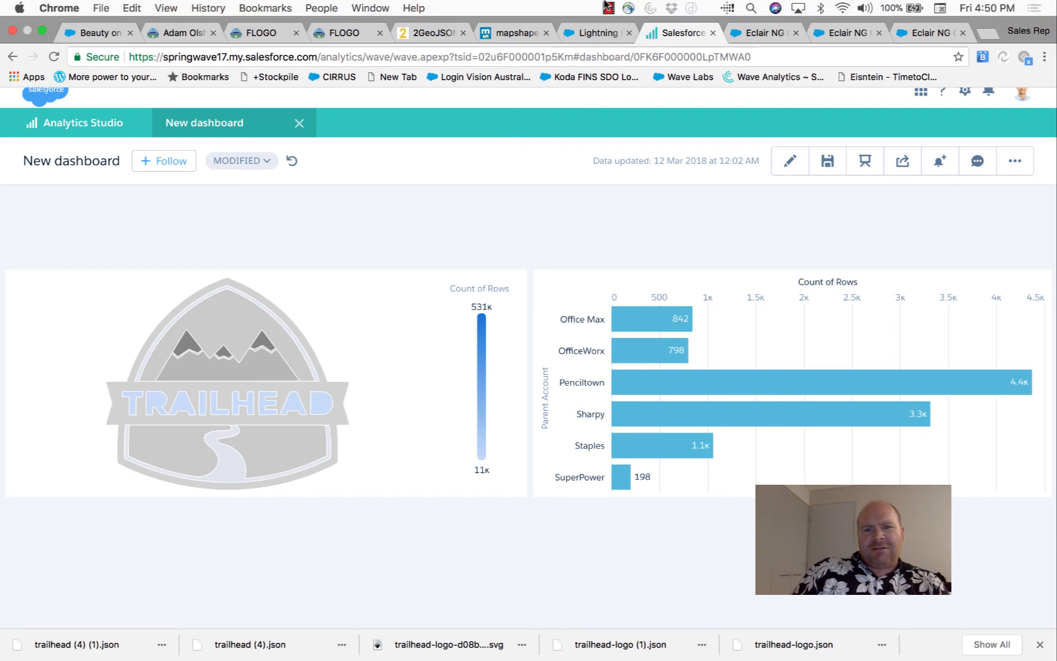
click(41, 30)
click(608, 7)
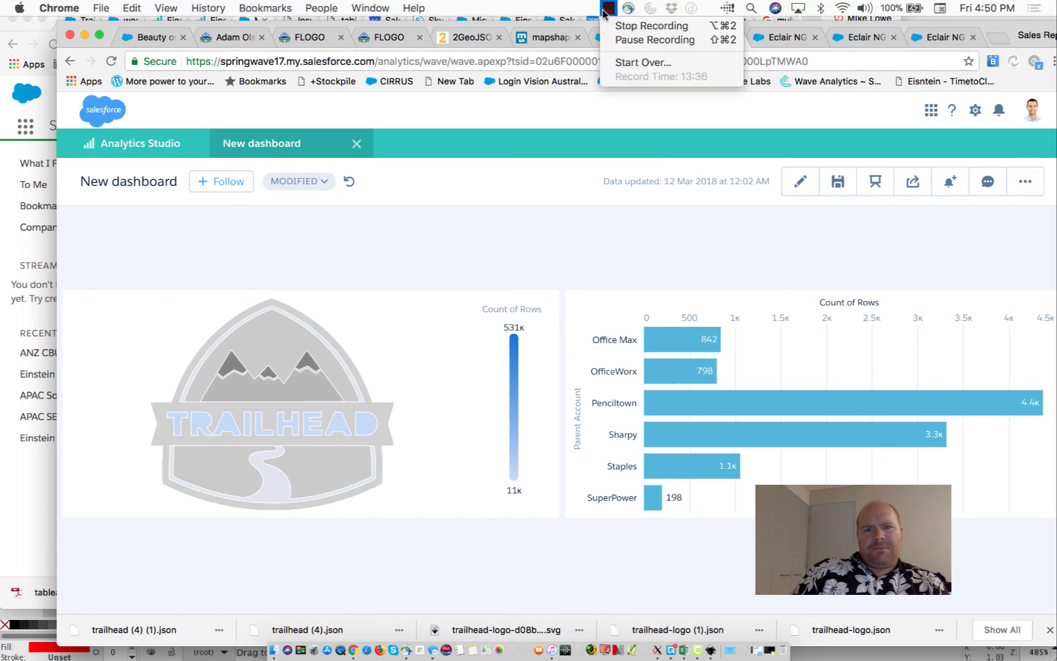